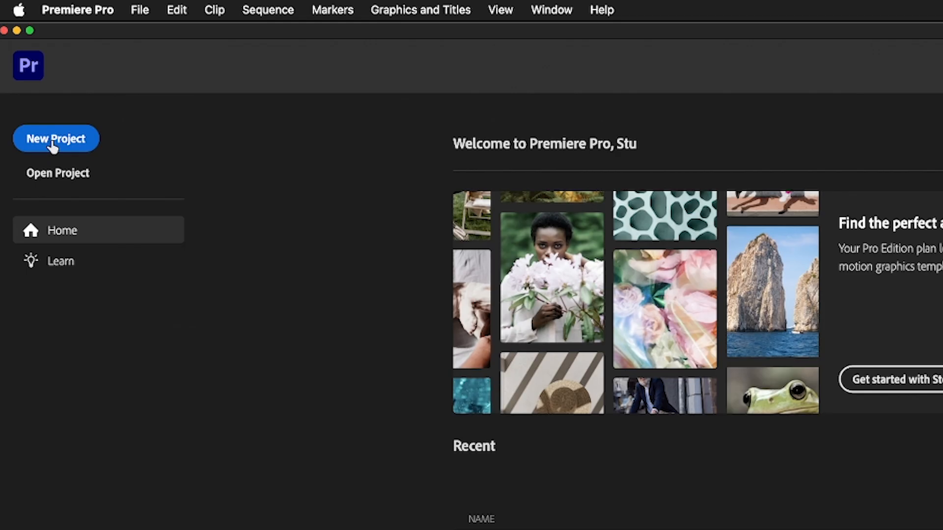
Start a new project and set its location to the intropremiere folder inside motion2.
click(142, 10)
mouse_move(148, 38)
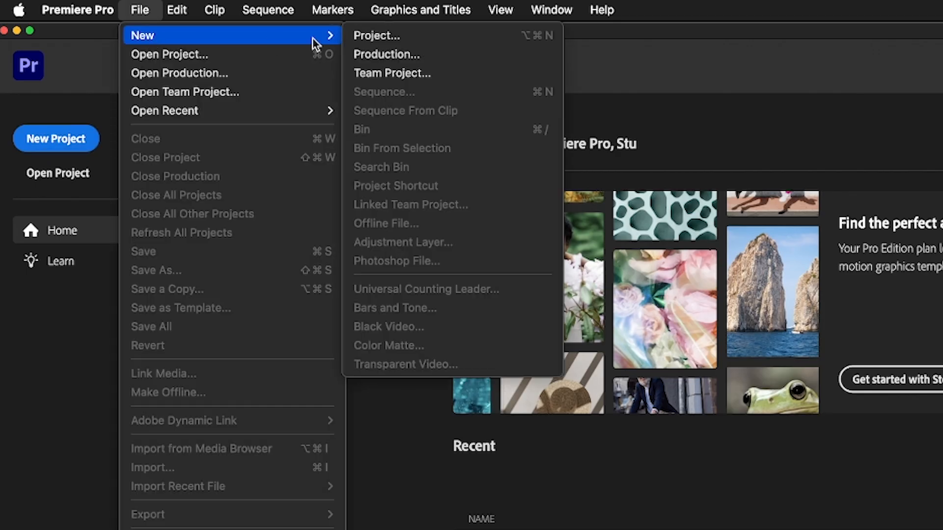
click(372, 37)
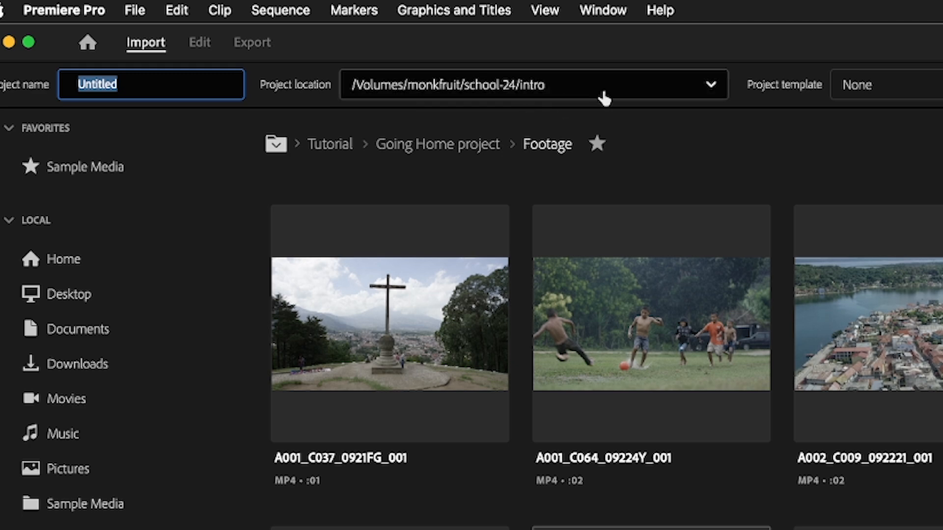
click(629, 90)
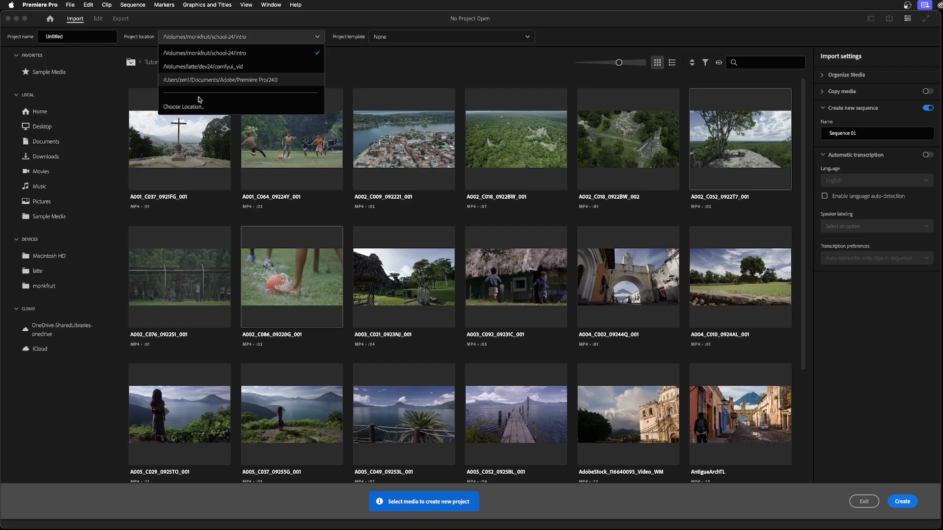
click(416, 249)
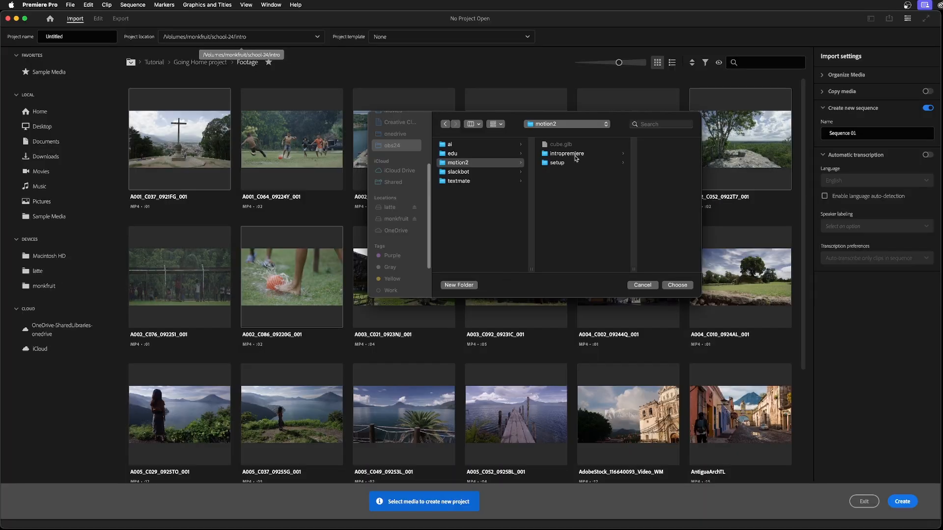
click(576, 157)
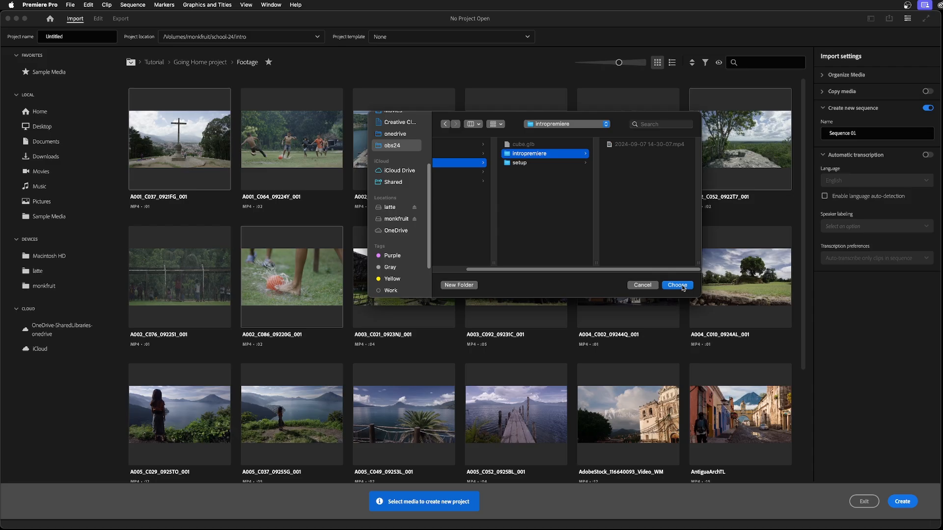
click(677, 285)
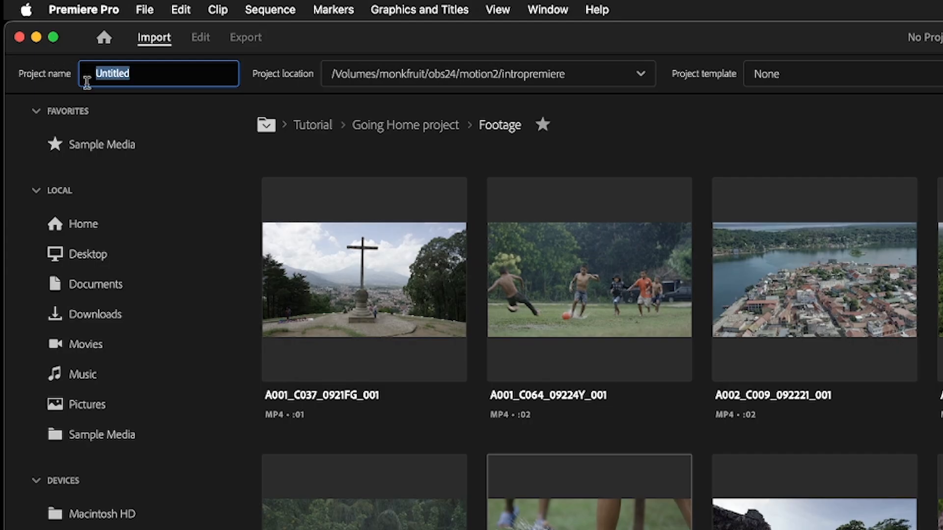
Name the project "intro to premiere" and create it without selecting any media.
text(intro to)
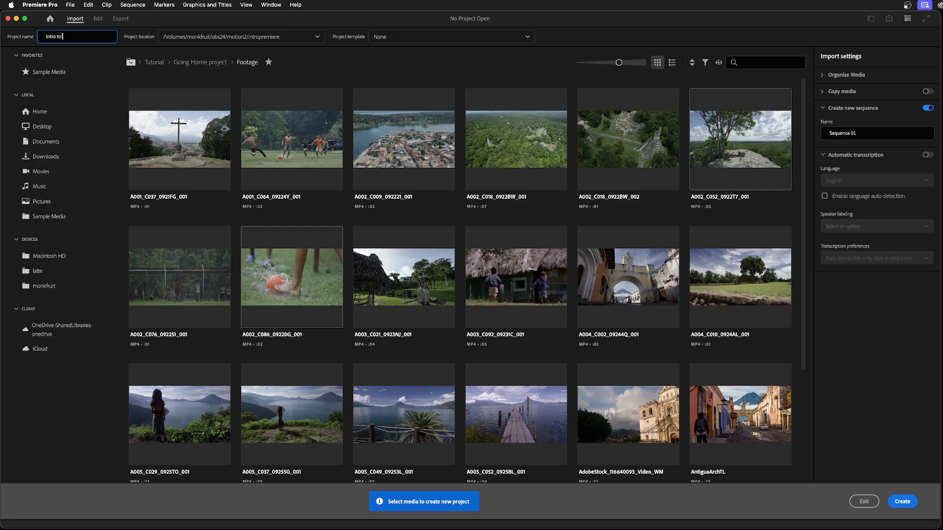
text( premiere)
click(901, 500)
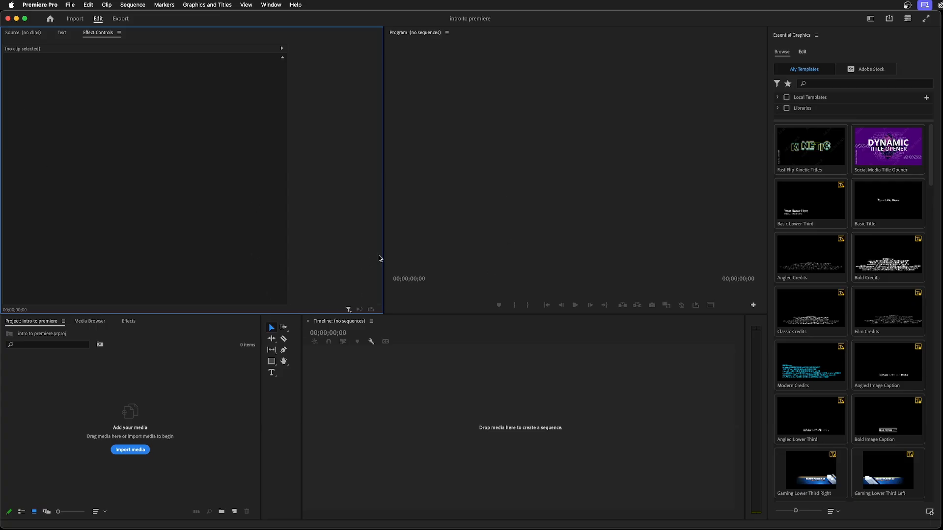
Enlarge the Program monitor by narrowing the Effect Controls area, and switch to the setup folder in Finder.
drag(383, 251, 264, 232)
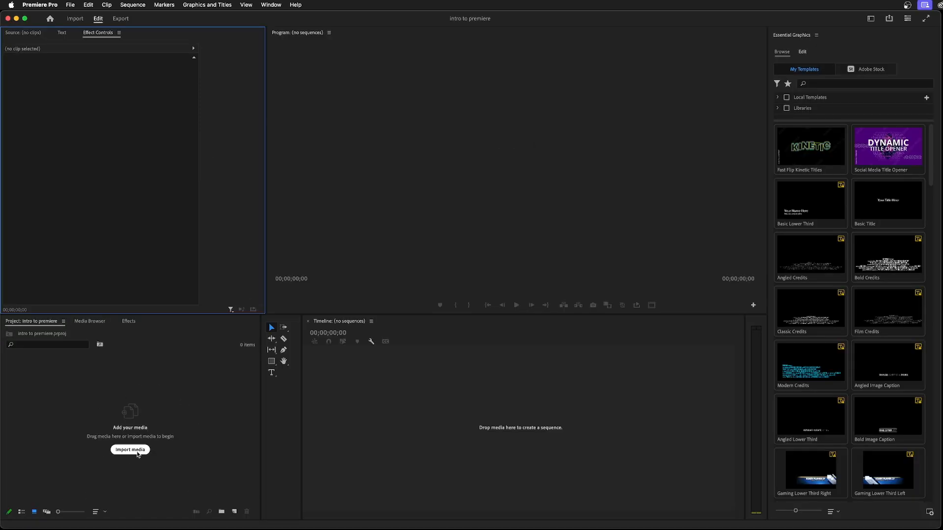
click(302, 495)
click(133, 5)
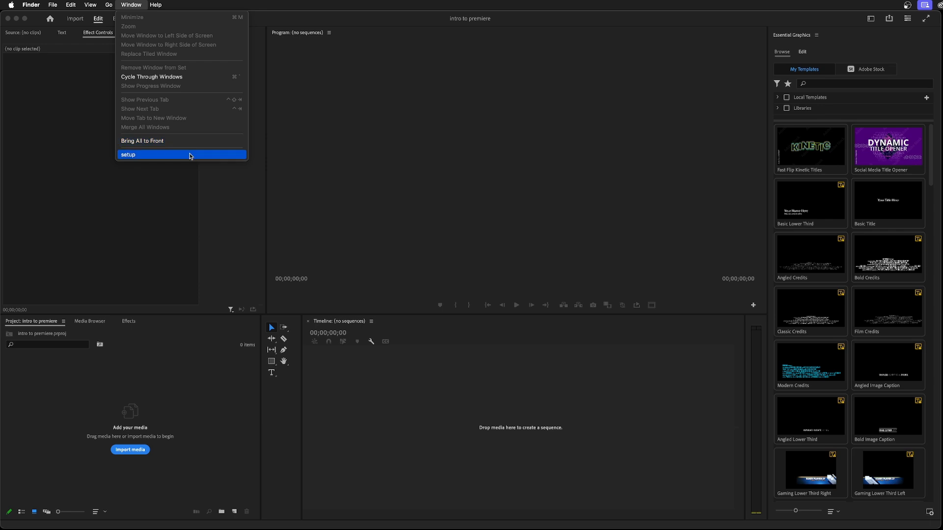
click(189, 154)
Import only the seven MP4 recordings from the setup folder into the Premiere Pro project, and close the folder window.
drag(776, 459, 571, 244)
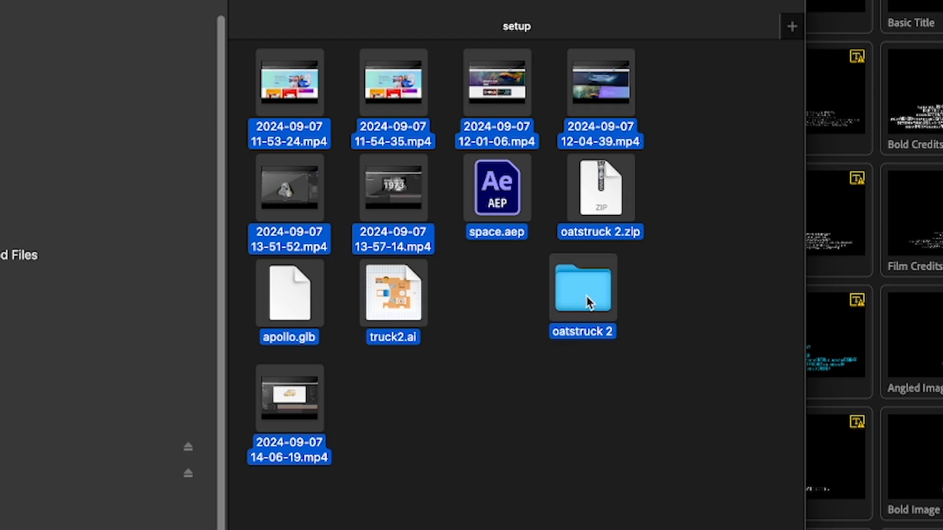
super+click(589, 302)
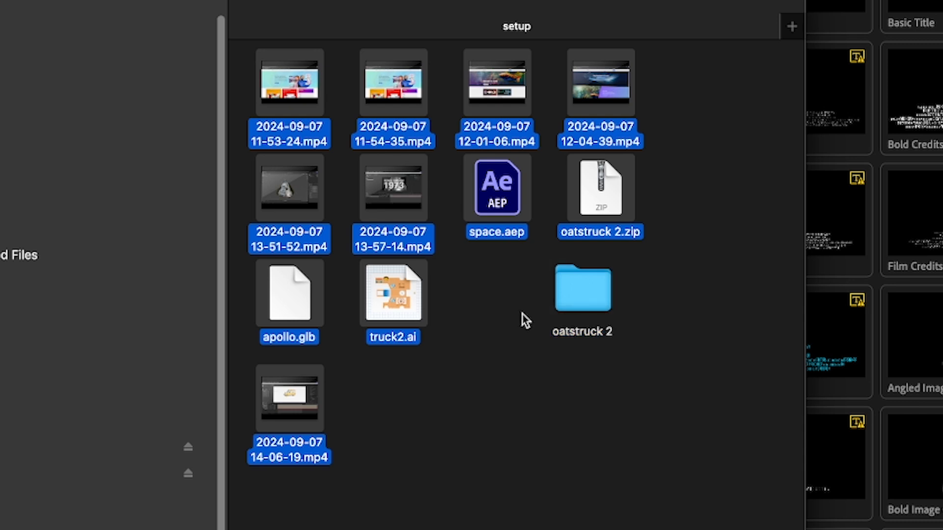
super+click(383, 305)
super+click(289, 300)
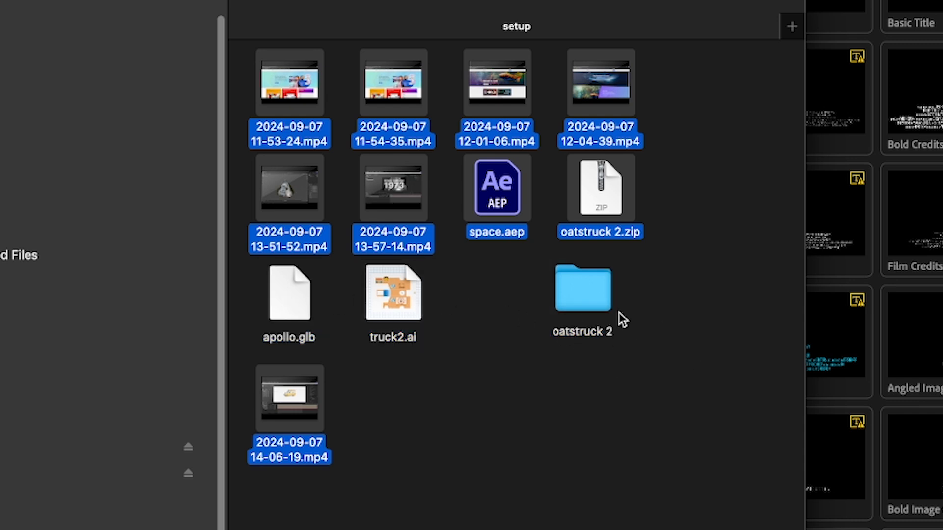
super+click(602, 202)
super+click(514, 229)
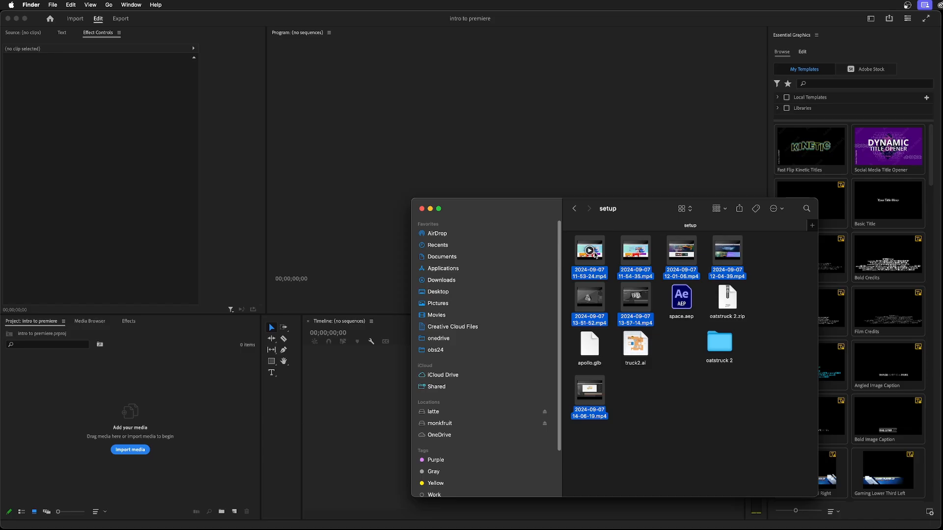
drag(596, 256, 149, 403)
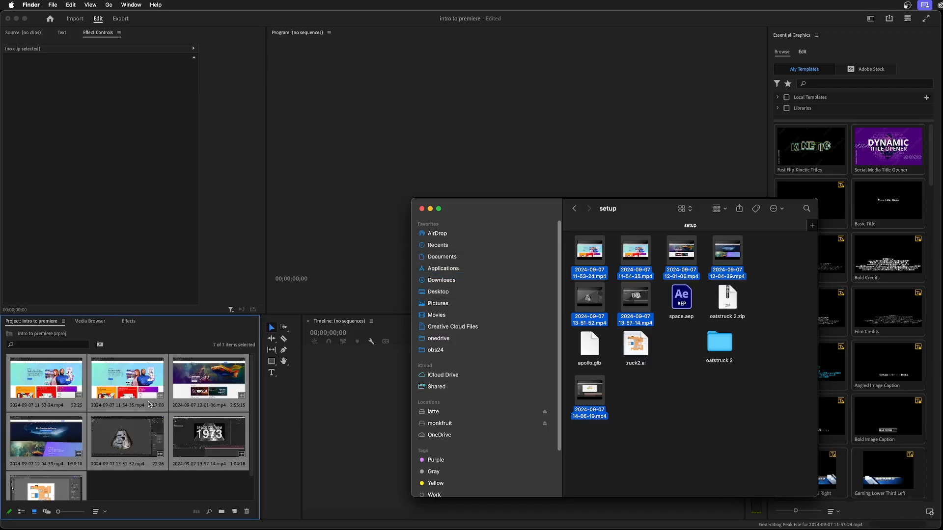
click(421, 210)
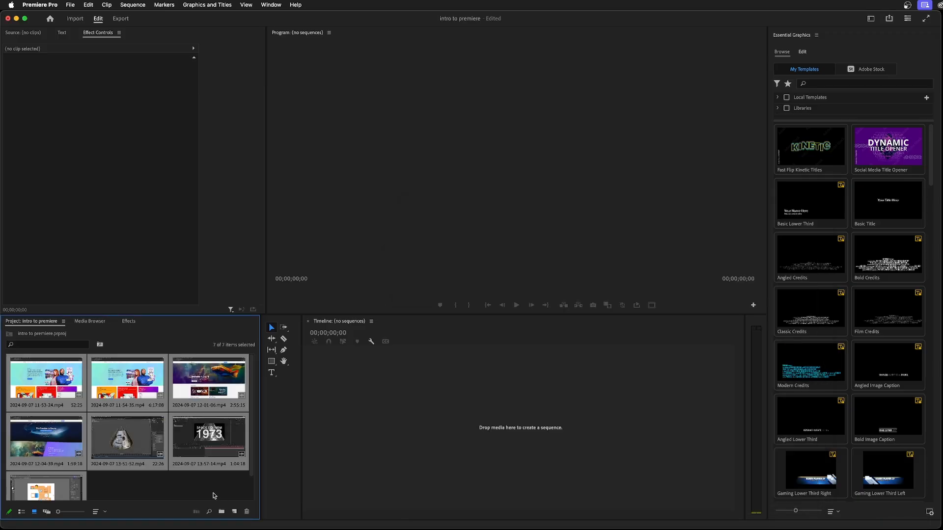
Build a sequence from all seven clips in the empty timeline, and remove that sequence from the project.
drag(65, 392, 363, 428)
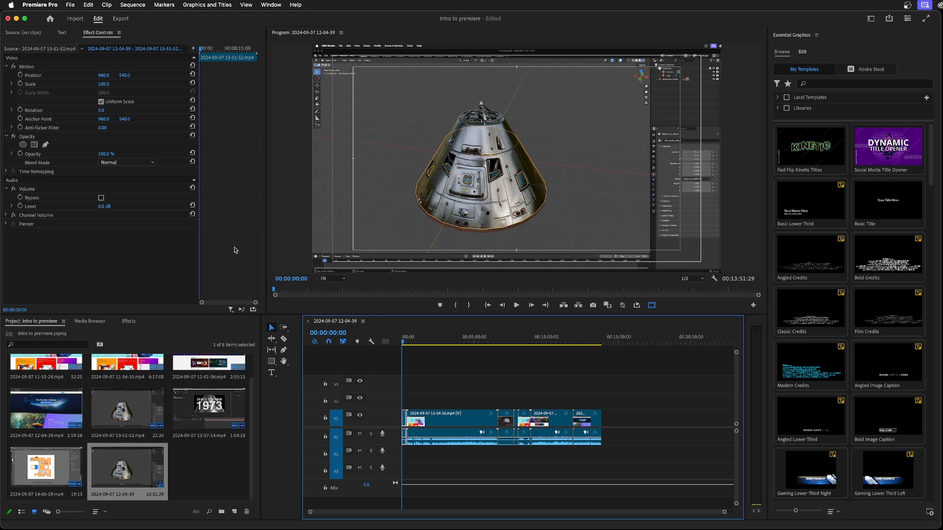
key(super+z)
click(138, 472)
key(Delete)
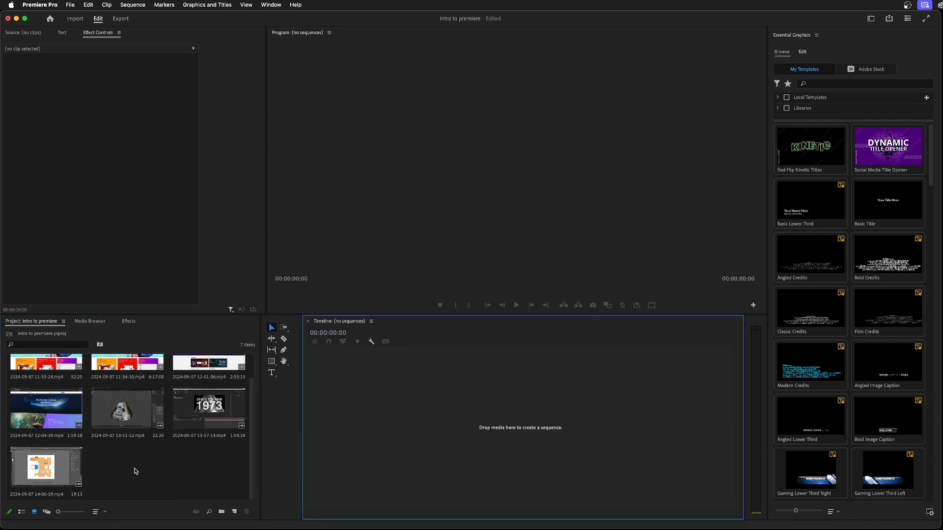
Create a new sequence named "intro" with the default preset settings.
scroll(135, 471, up, 2)
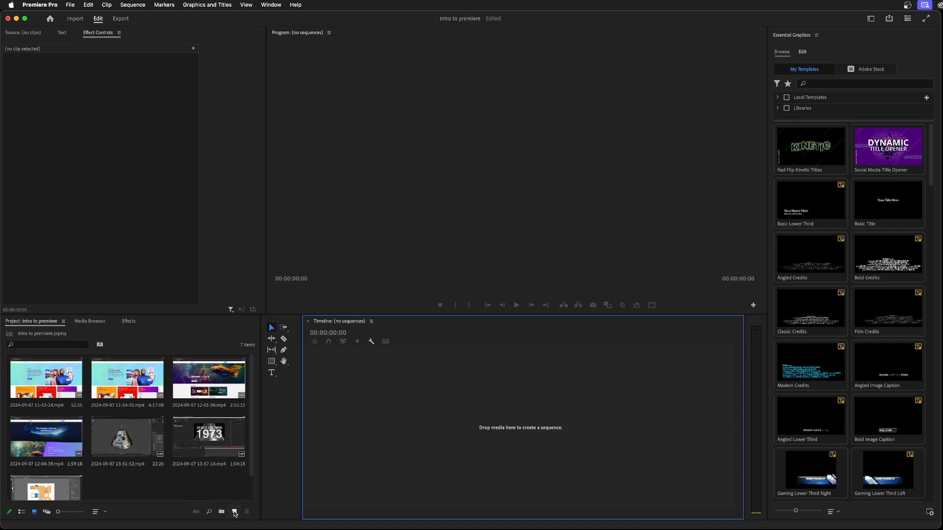
click(235, 512)
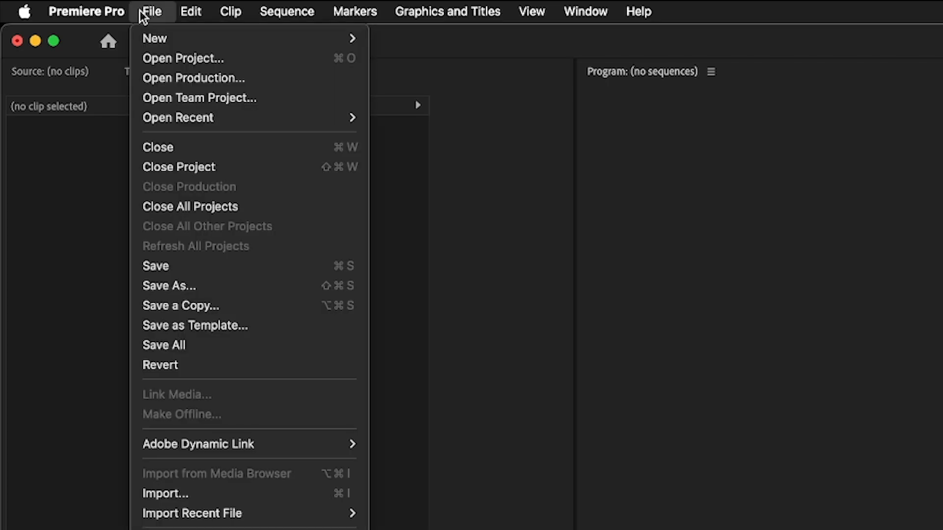
mouse_move(156, 38)
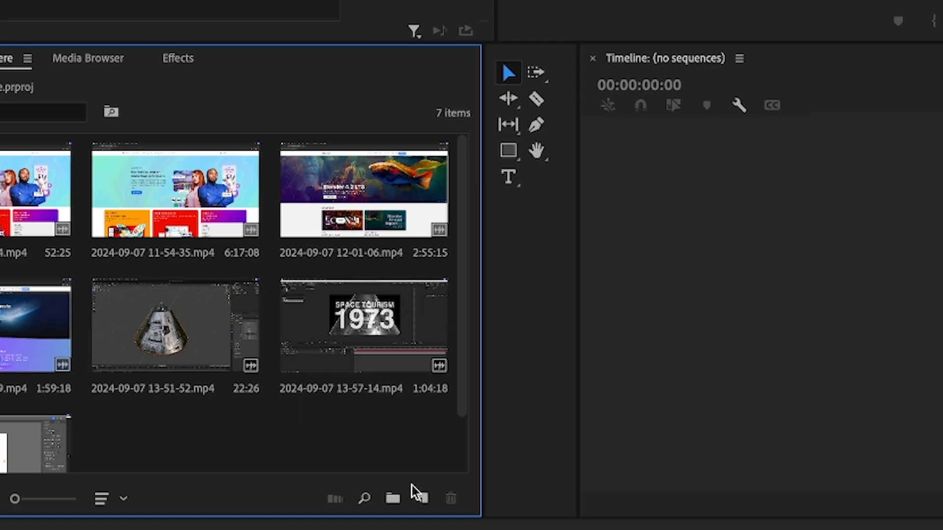
click(421, 499)
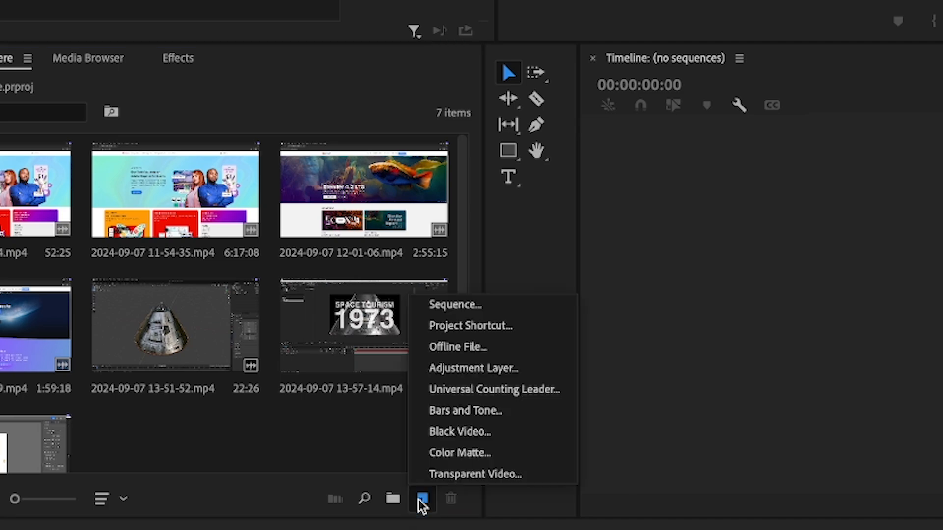
click(449, 306)
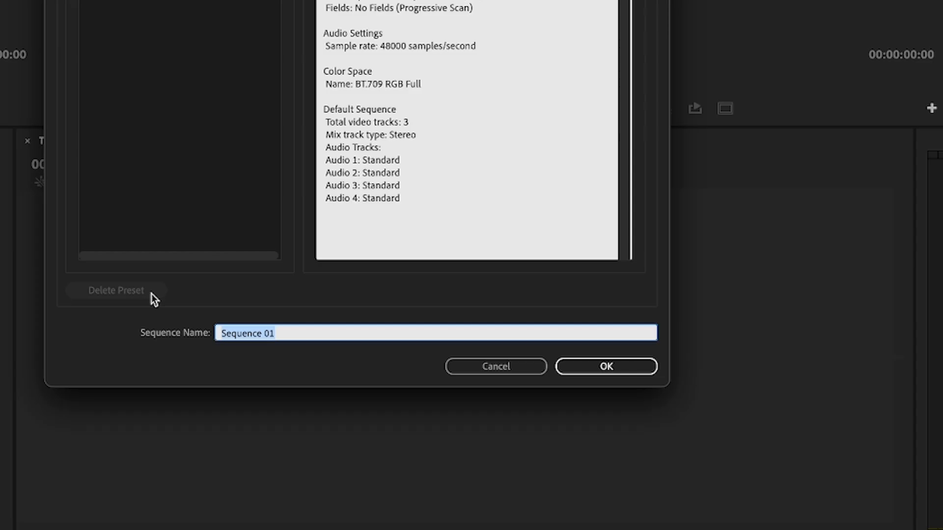
text(intro)
click(575, 369)
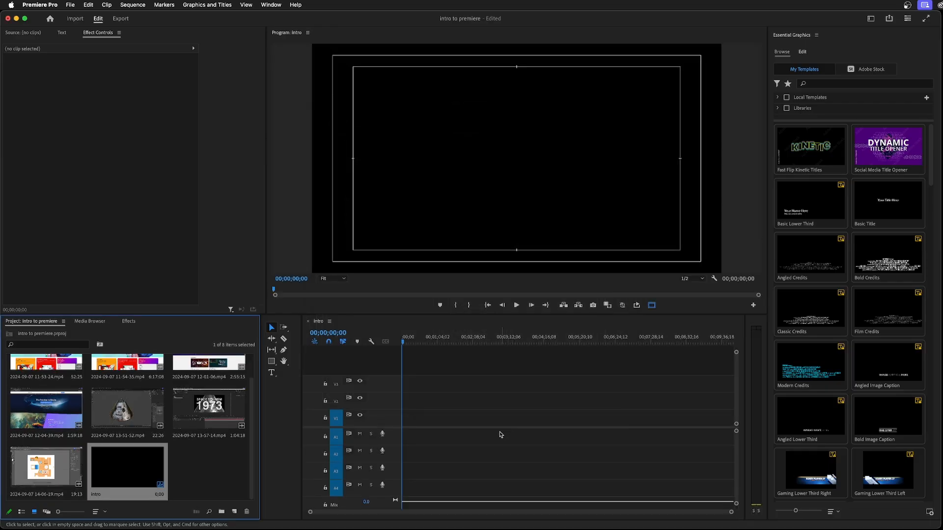
scroll(46, 373, up, 1)
drag(47, 378, 396, 416)
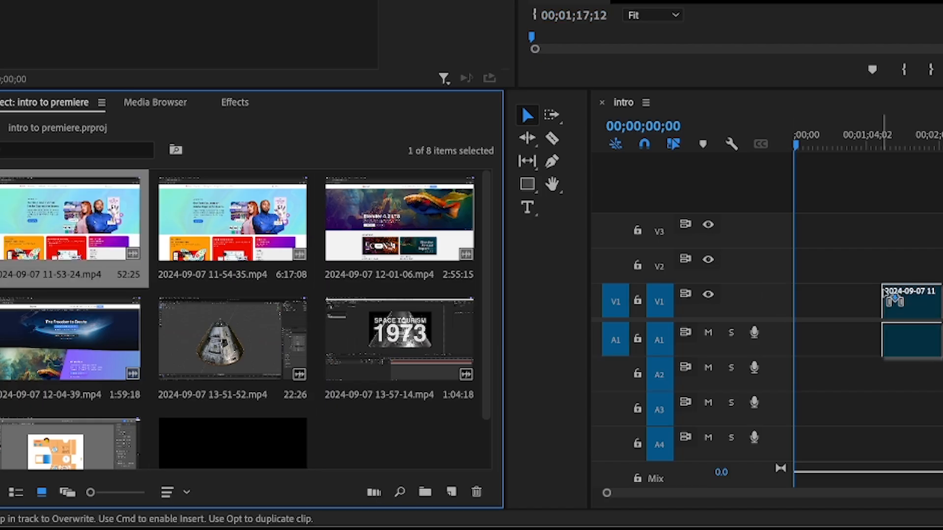
drag(781, 296, 781, 297)
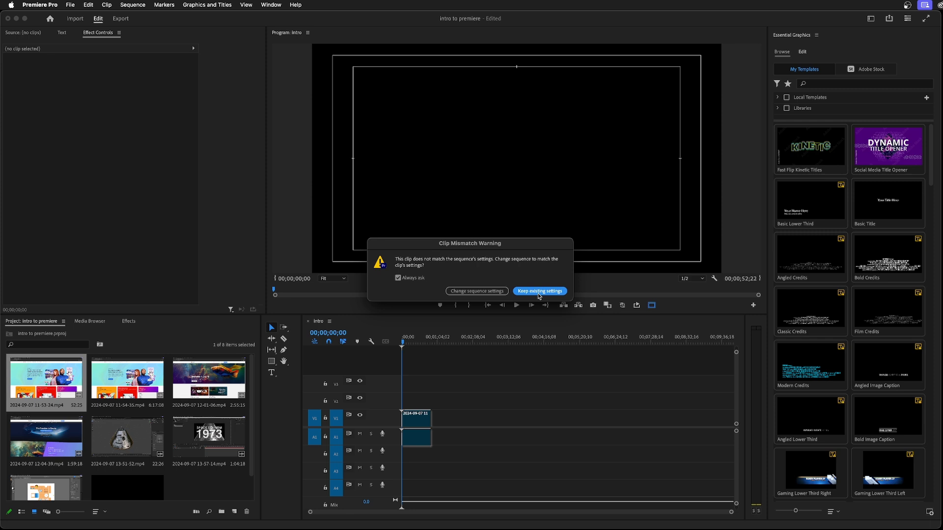
click(650, 308)
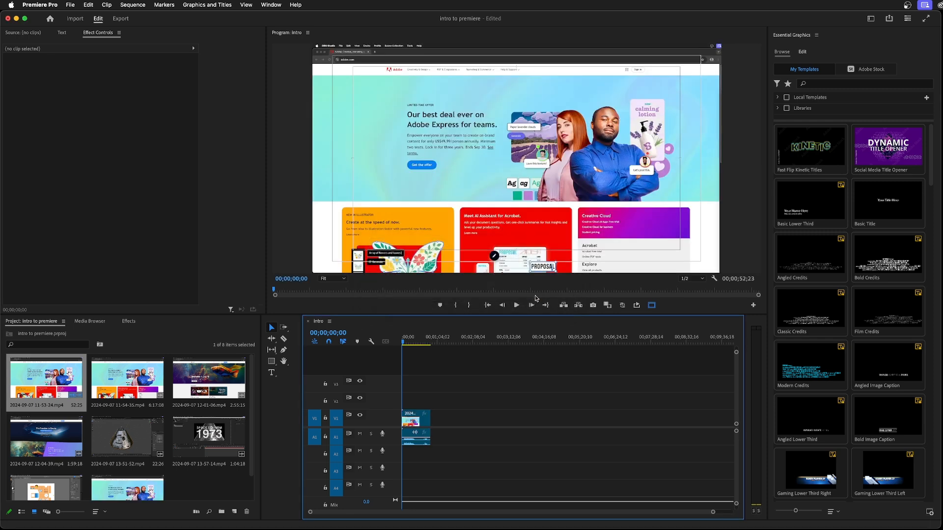
click(413, 418)
key(Delete)
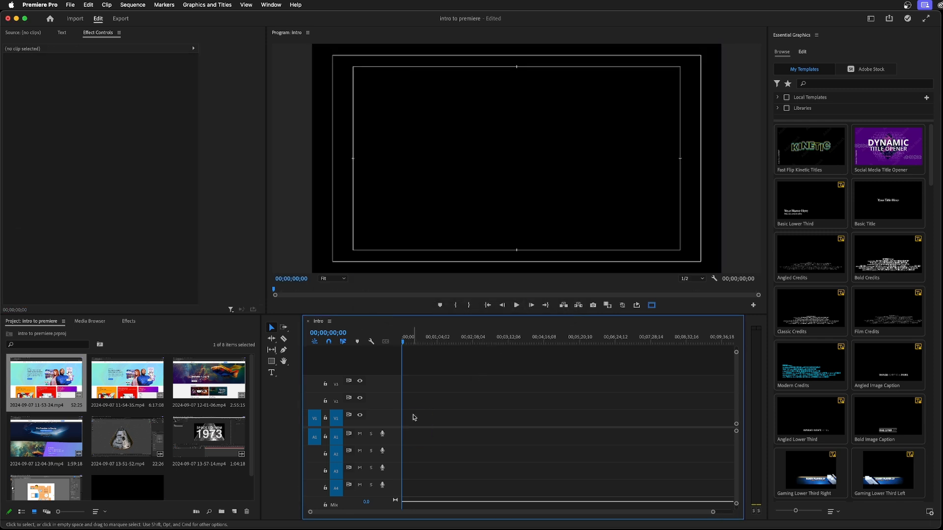
Add all seven MP4 clips, in their listed order, to the start of tracks V1 and A1, keeping the existing sequence settings.
click(59, 380)
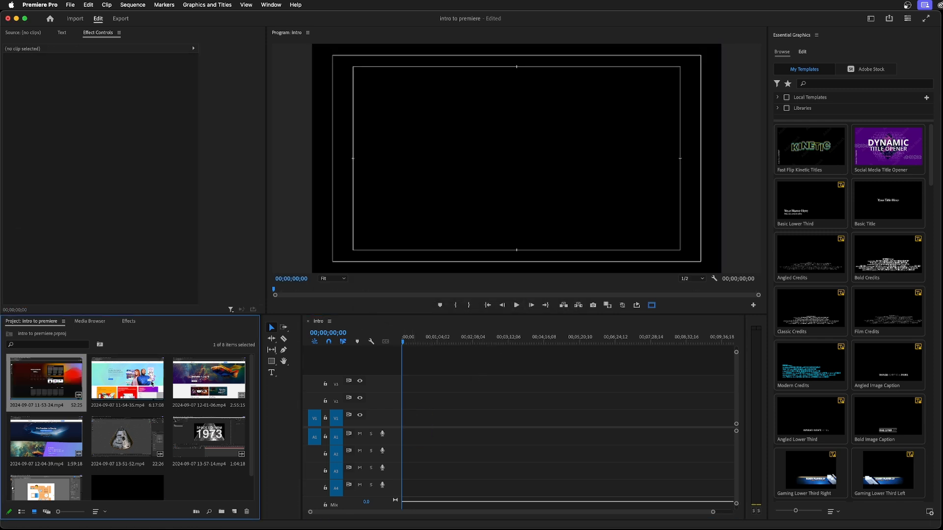
super+click(128, 381)
super+click(206, 382)
super+click(59, 437)
super+click(128, 437)
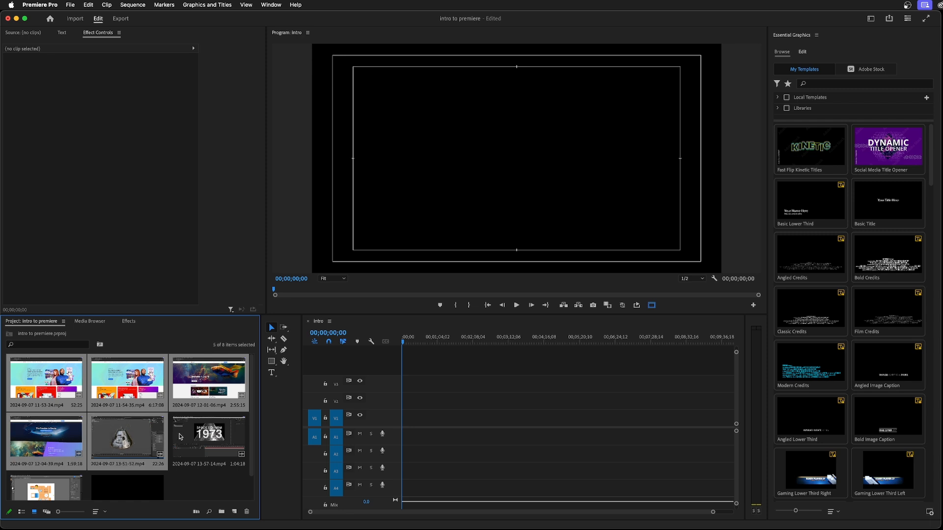
super+click(209, 437)
super+click(55, 477)
scroll(55, 478, down, 1)
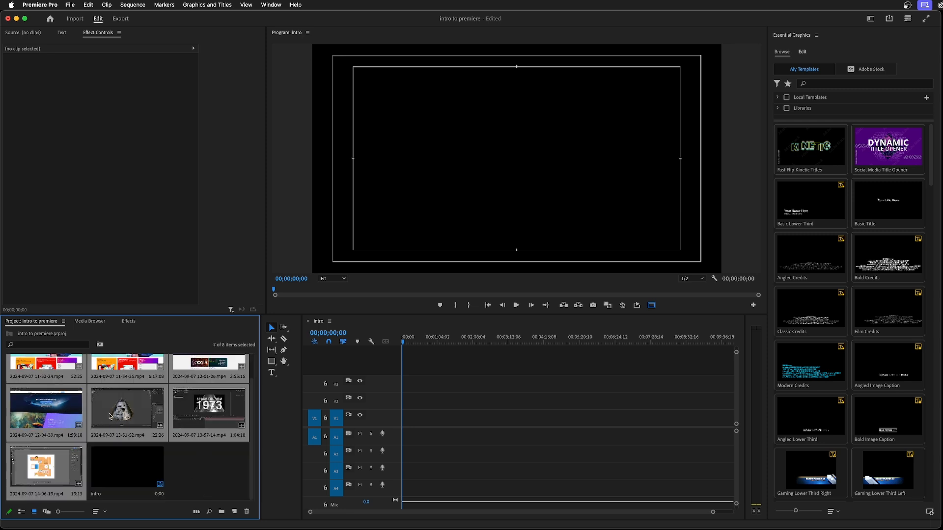
scroll(183, 480, up, 1)
drag(49, 380, 400, 439)
drag(235, 366, 246, 284)
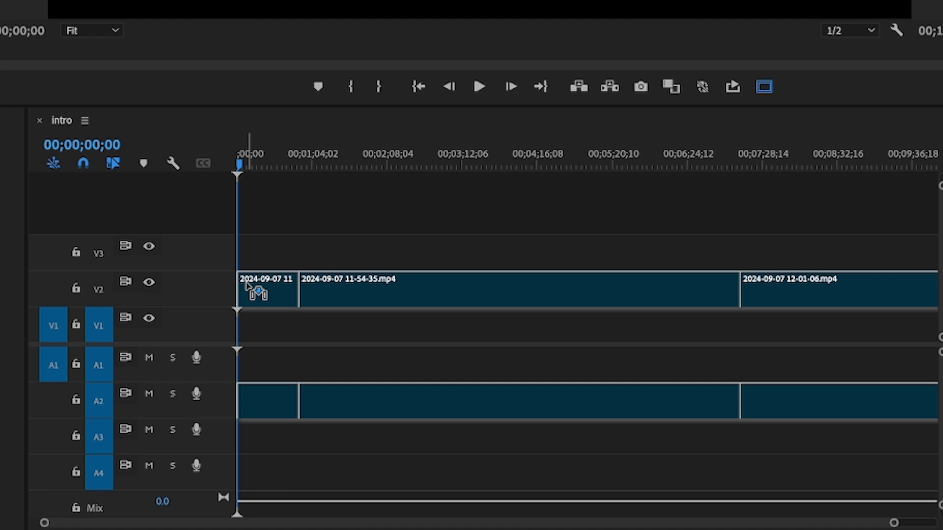
drag(247, 285, 229, 258)
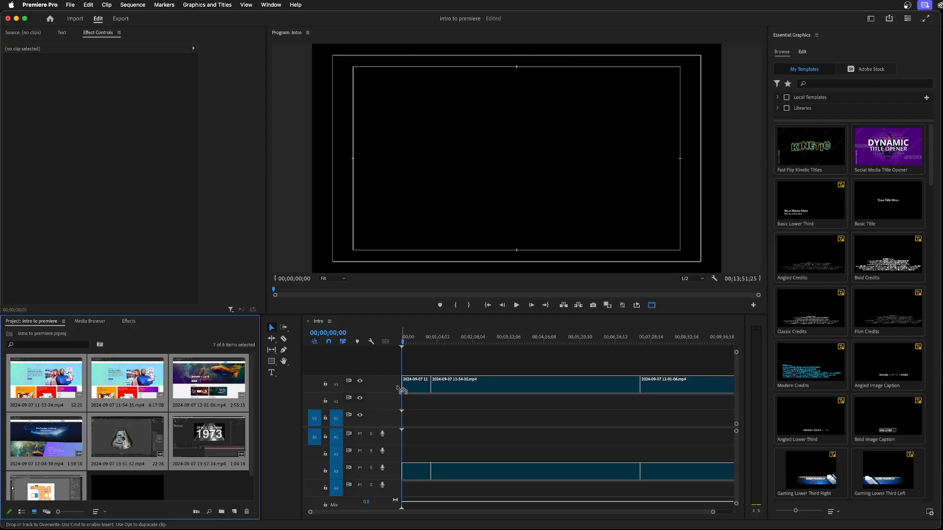
drag(401, 391, 399, 427)
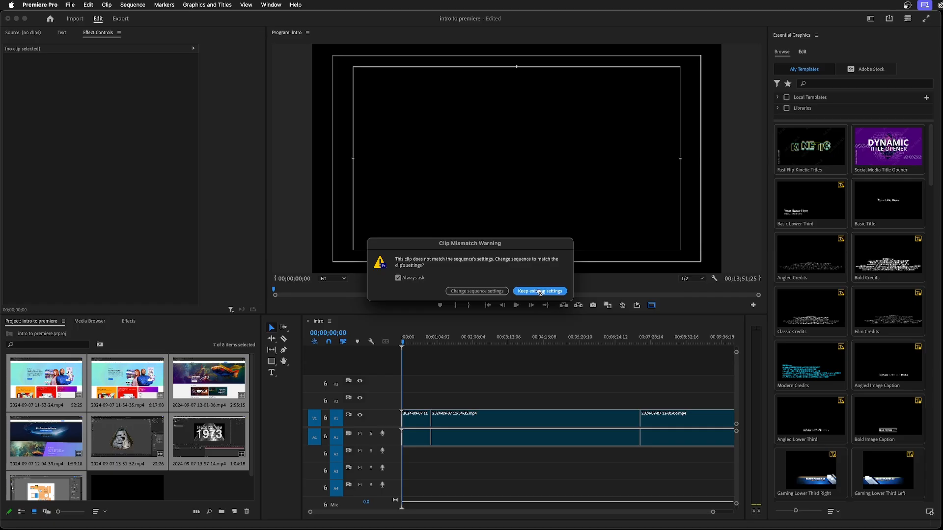
click(621, 305)
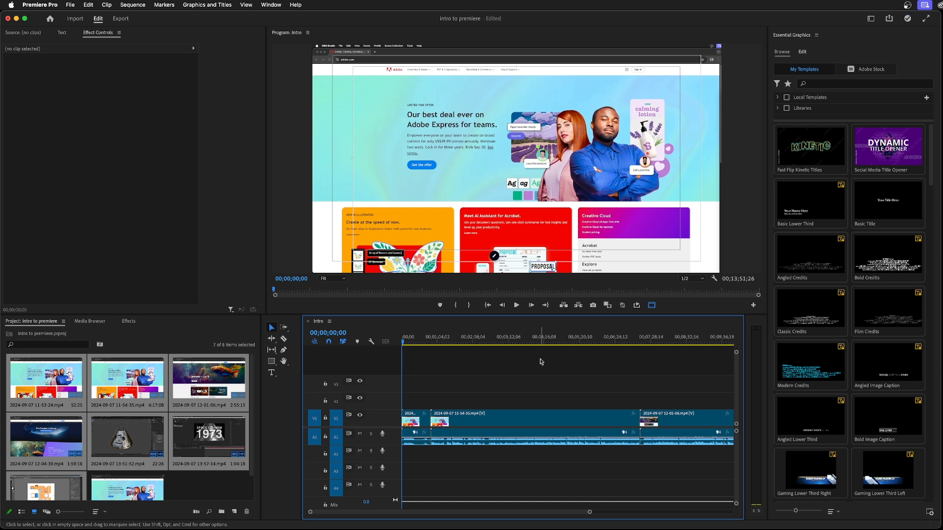
Save the project and play back the opening seconds of the intro sequence with the timeline zoomed in.
key(super+s)
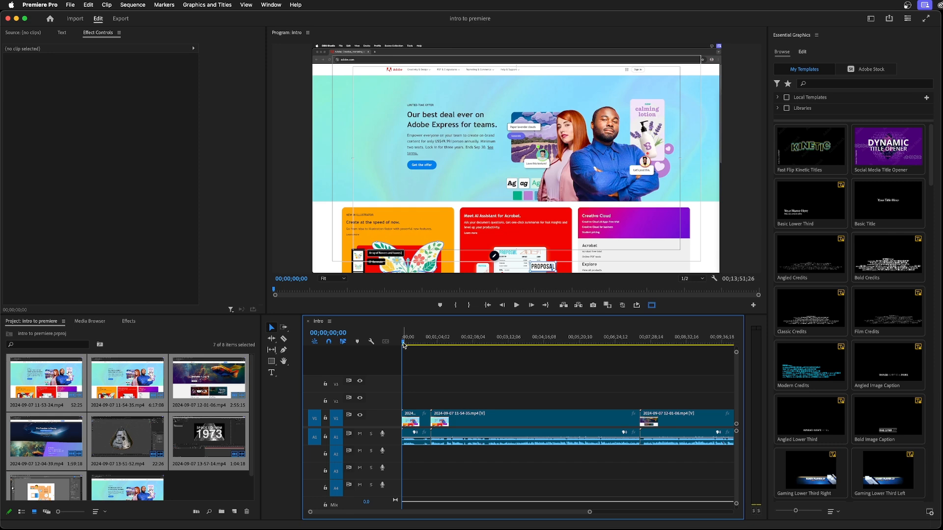
key(space)
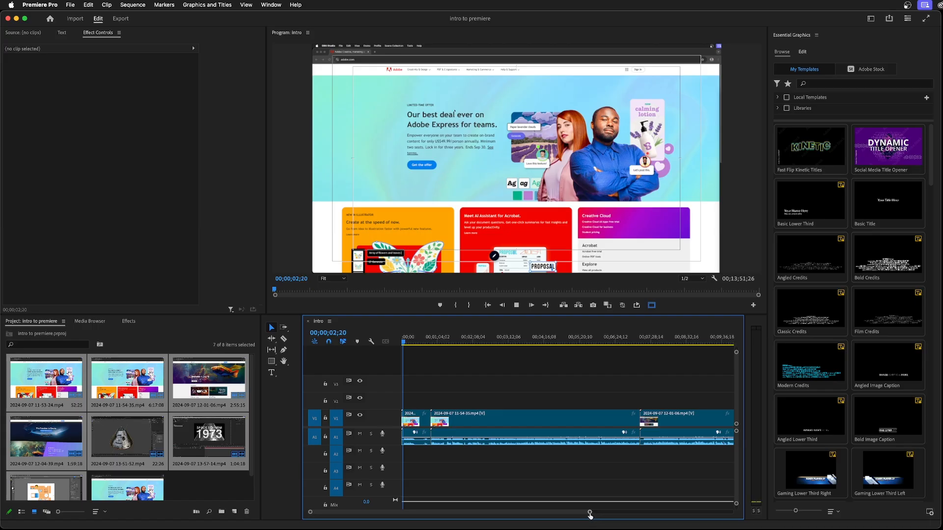
drag(589, 512, 532, 516)
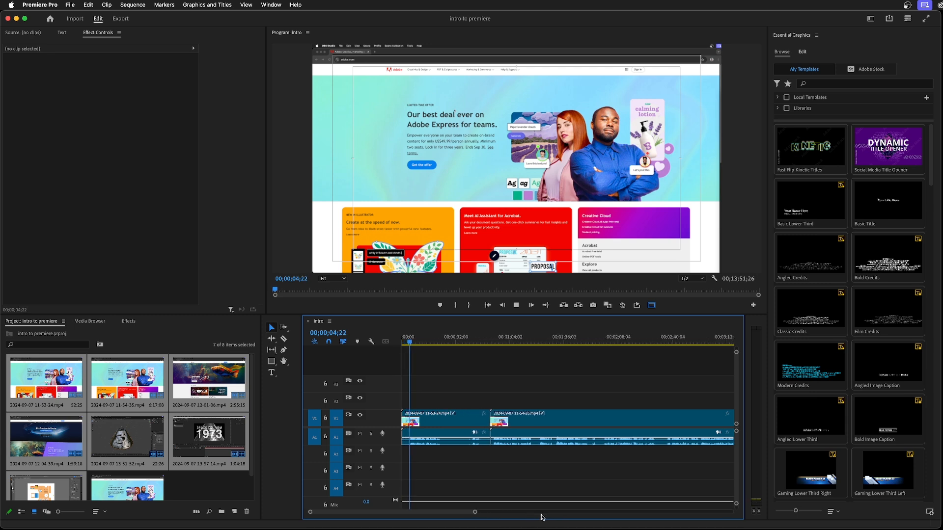
key(space)
drag(411, 343, 410, 343)
key(Left)
key(Right)
key(Right)
key(Right)
key(Right)
key(Left)
key(Left)
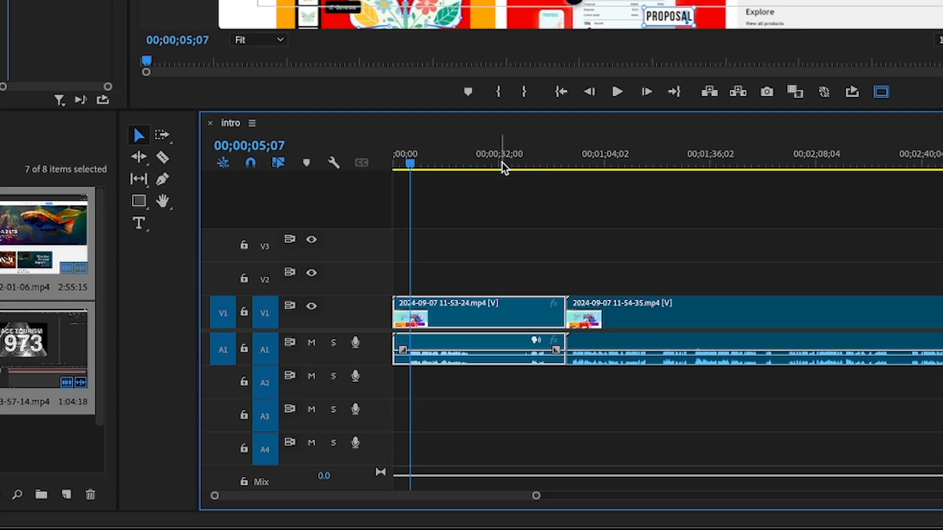
key(Left)
key(Left)
key(Left)
key(Left)
key(Left)
key(Left)
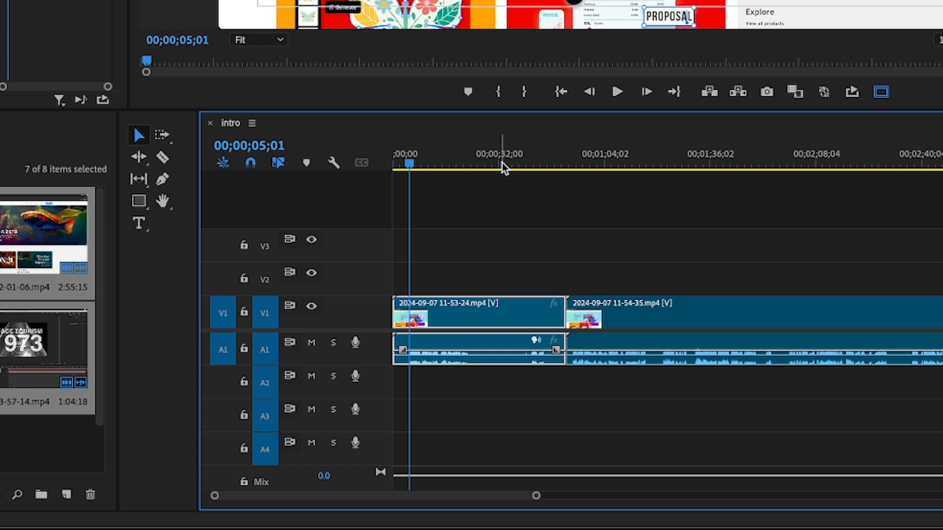
drag(535, 497, 472, 490)
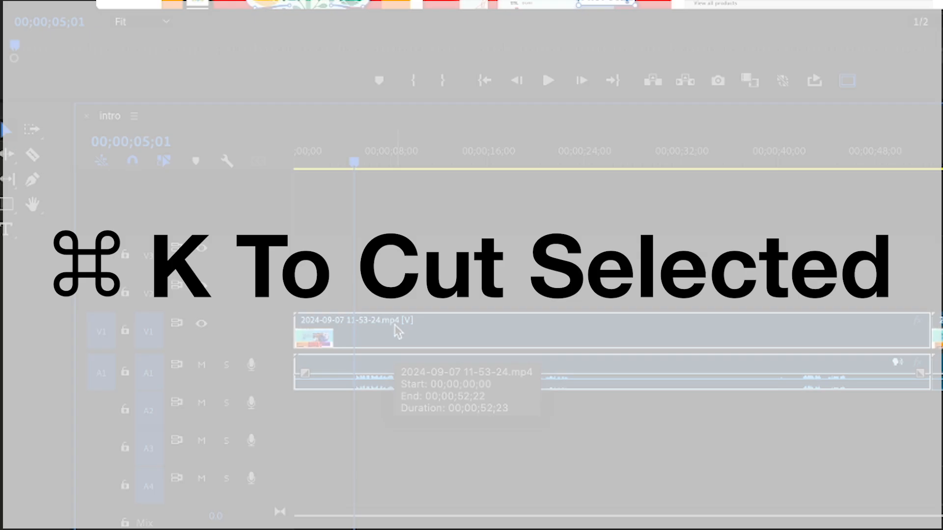
key(super+k)
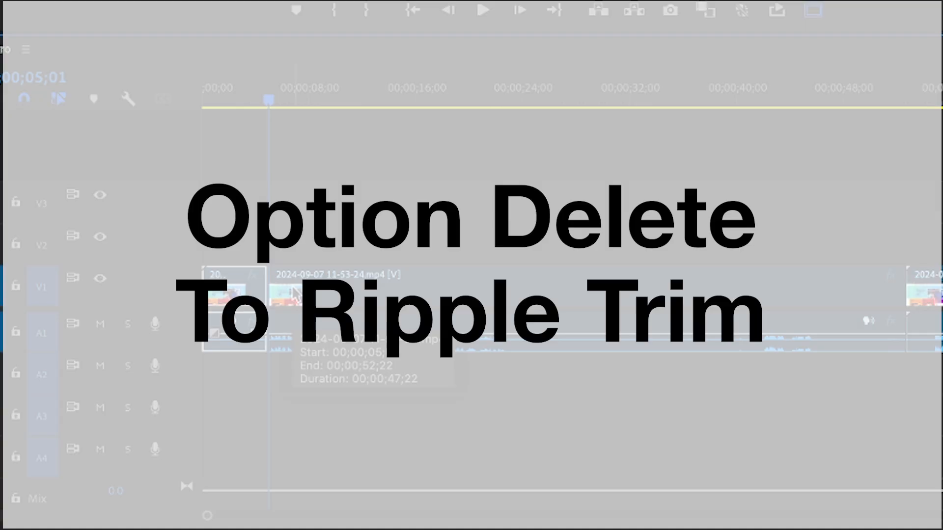
key(alt+Delete)
key(Up)
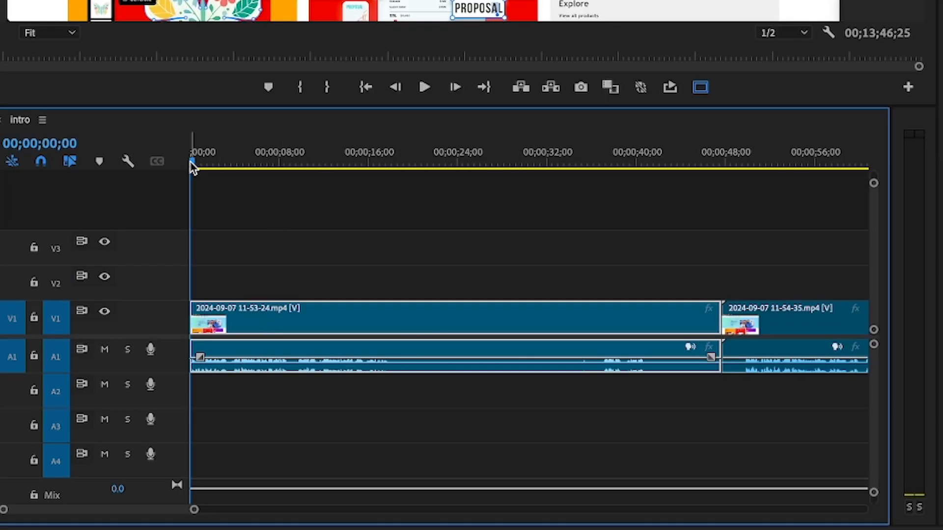
Split the first clip at 00;00;18;10 and 00;00;36;26, and ripple delete the section between the cuts.
drag(193, 167, 396, 167)
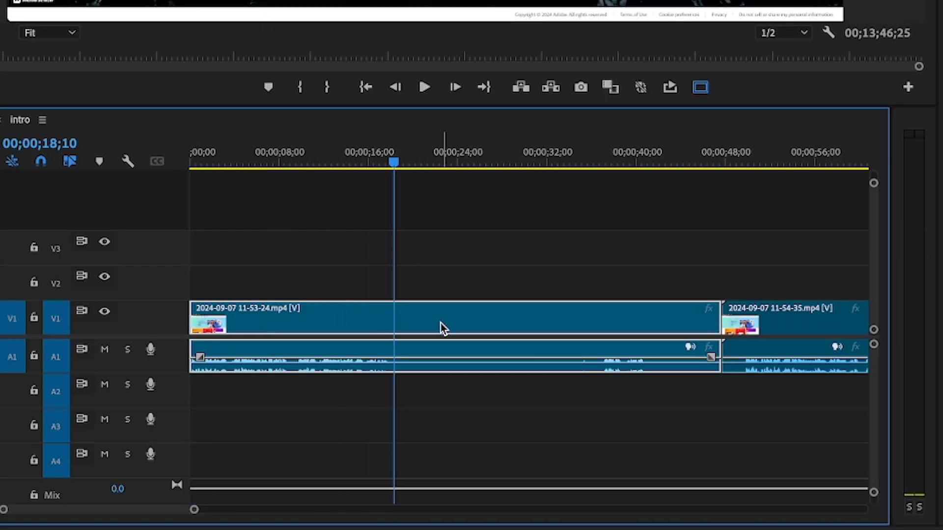
key(ctrl+k)
drag(393, 164, 600, 161)
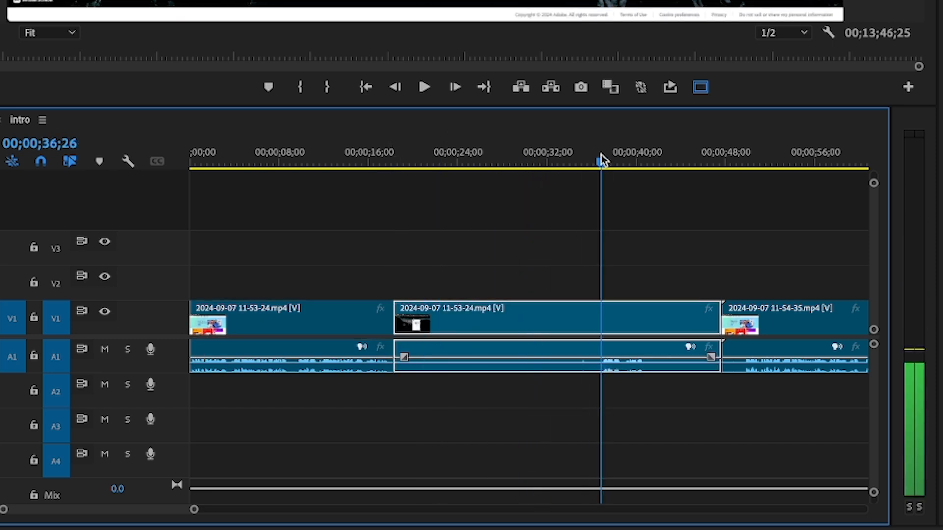
key(ctrl+k)
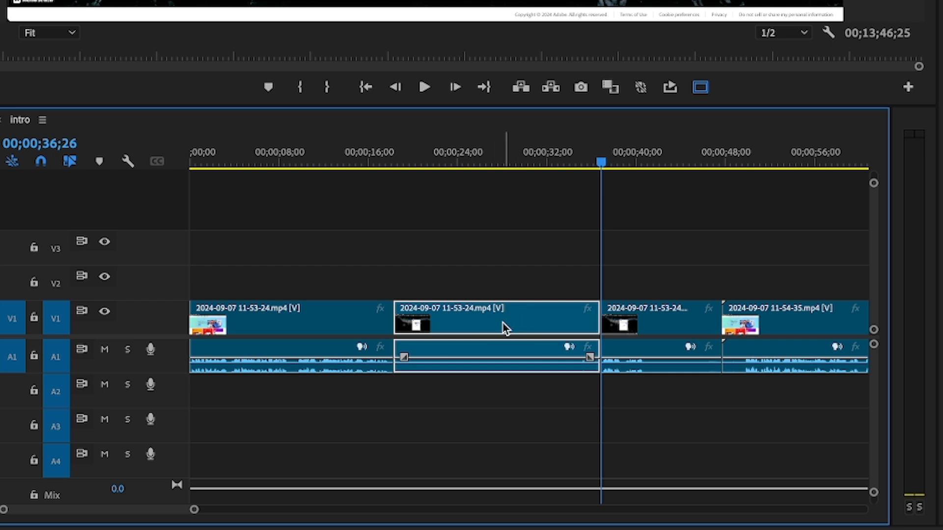
key(q)
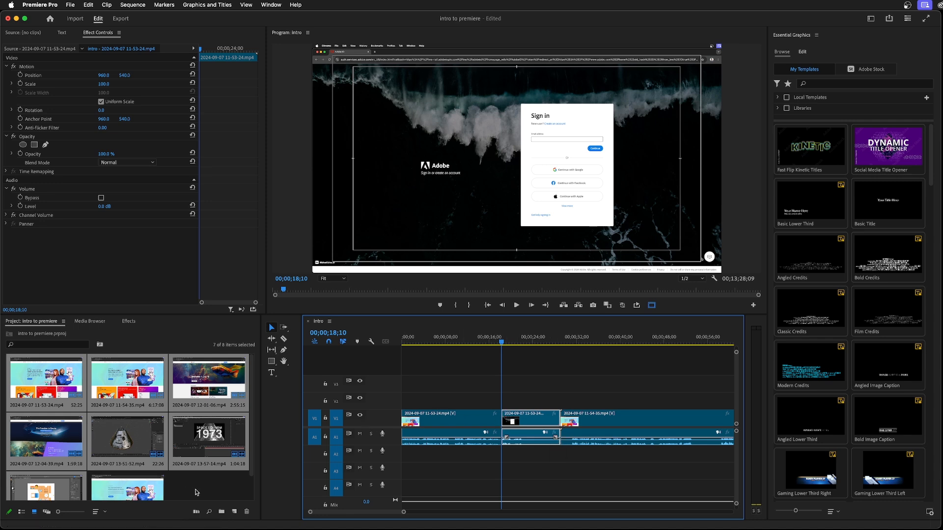
click(123, 445)
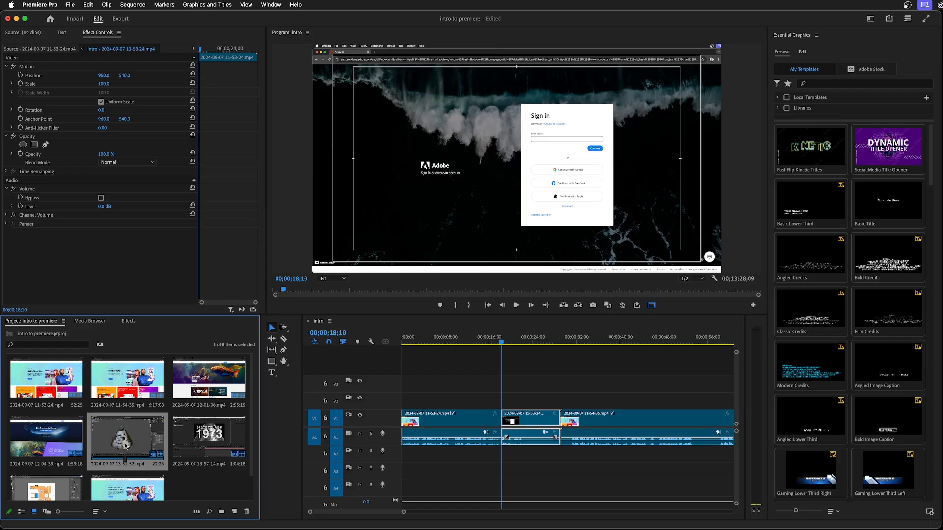
drag(125, 445, 484, 424)
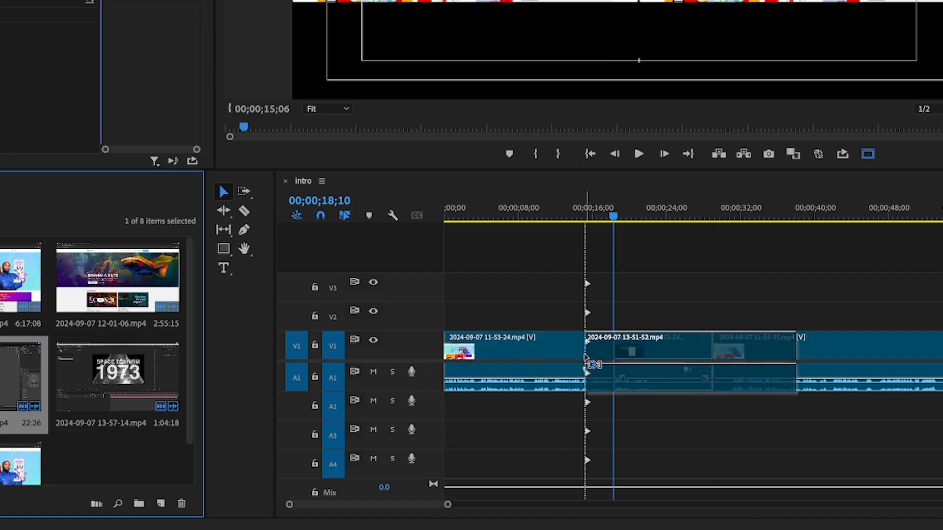
drag(585, 357, 613, 353)
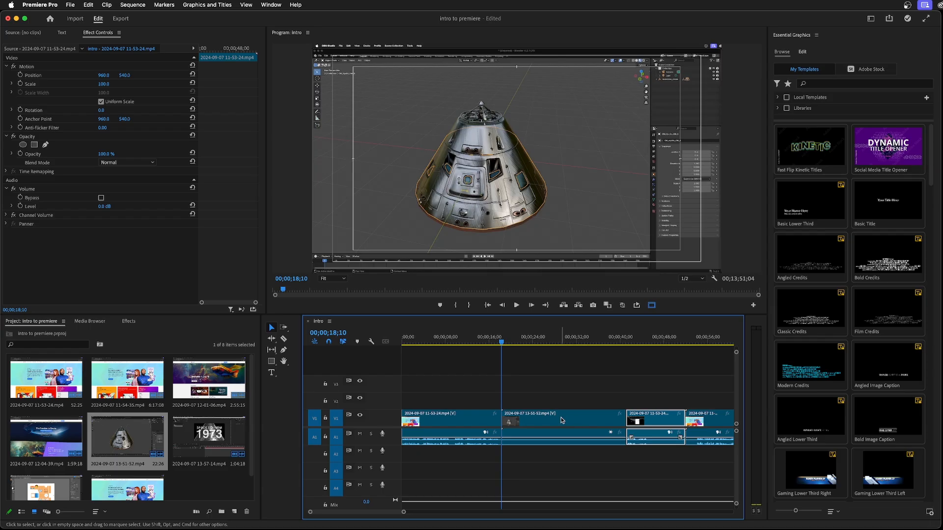
click(716, 347)
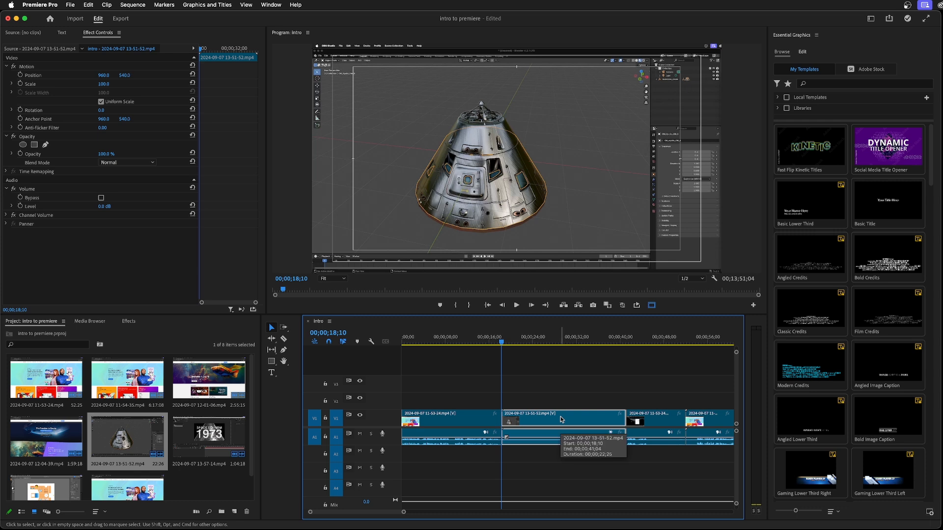
key(shift+Delete)
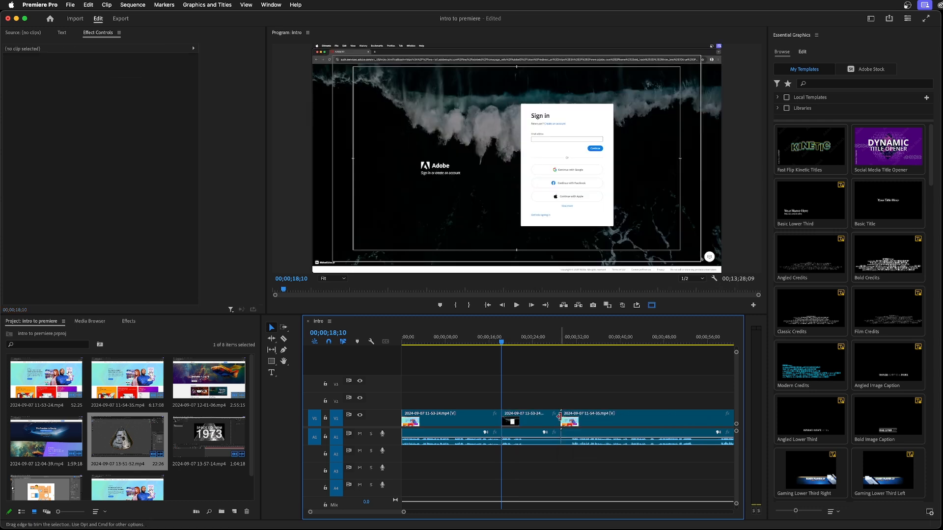
Unlink the video and audio of the first clip in the timeline.
click(474, 421)
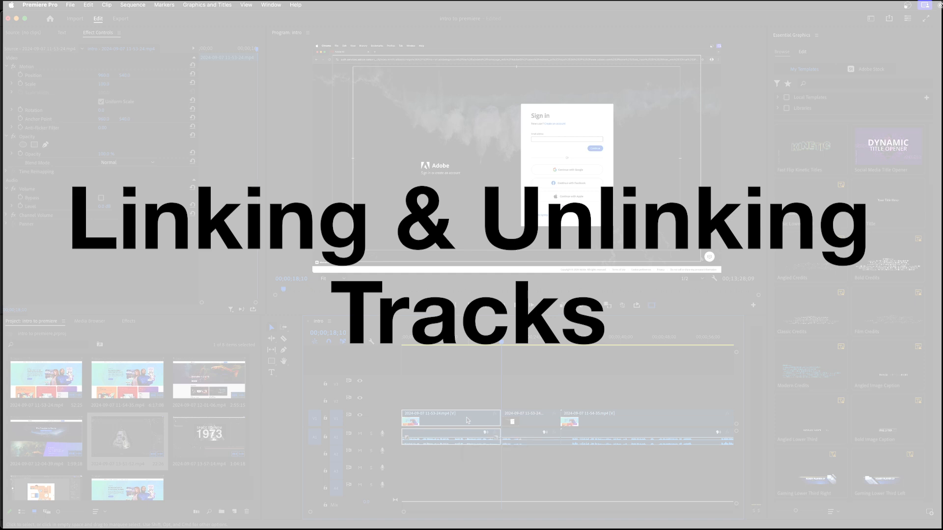
right_click(466, 418)
click(466, 418)
right_click(467, 418)
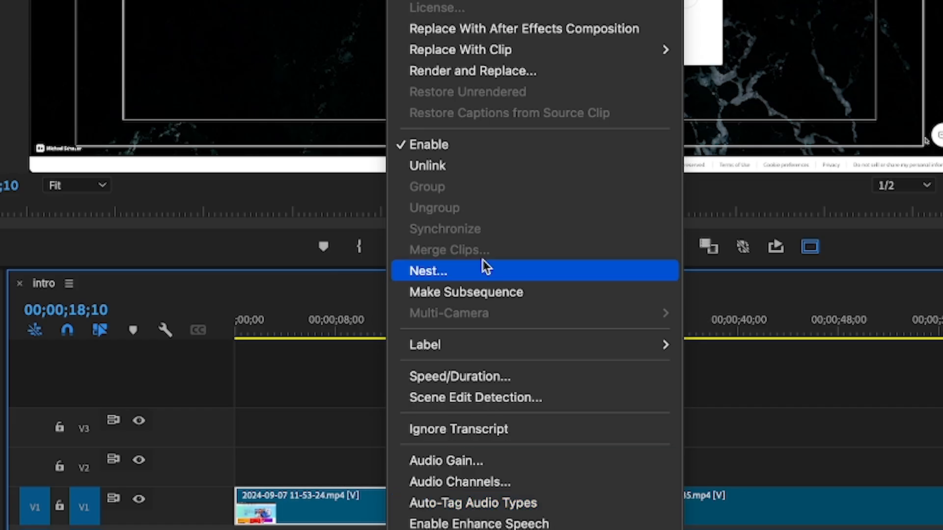
click(470, 172)
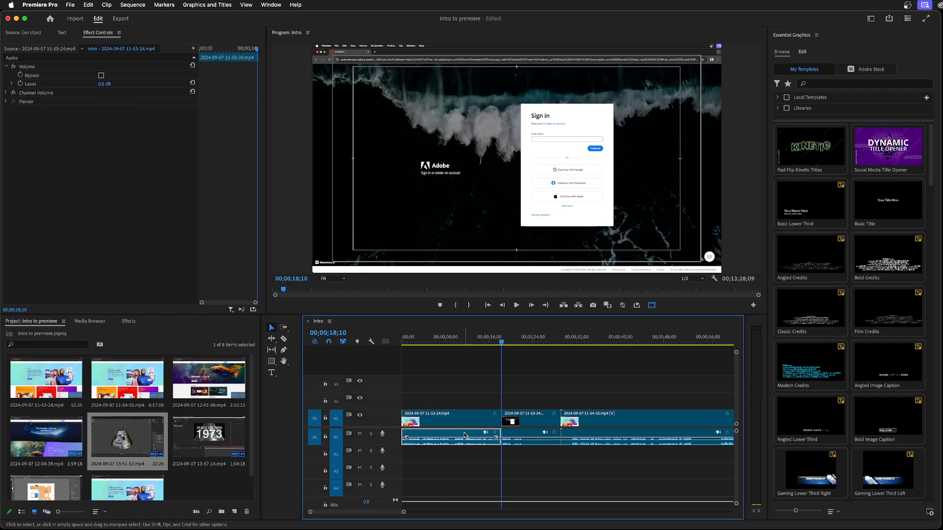
Delete the first clip's unlinked audio from track A1 and undo the deletion.
key(Delete)
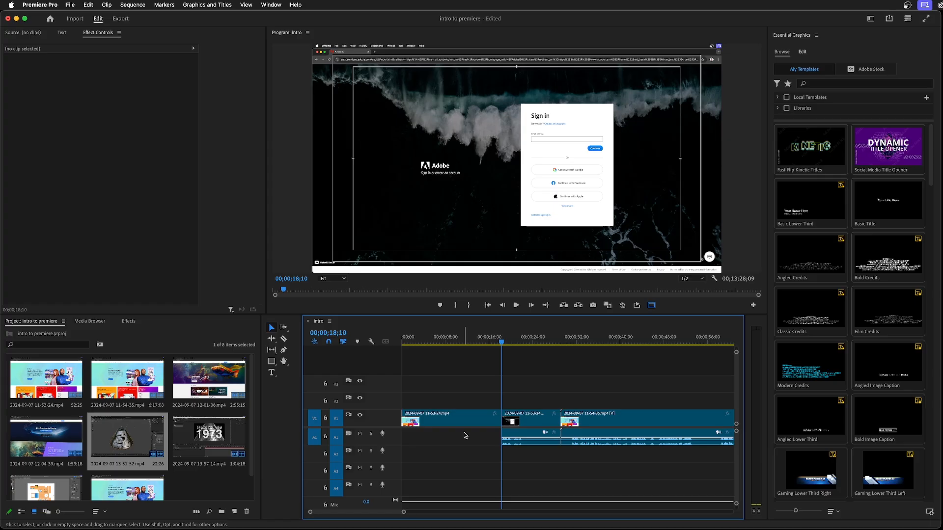
key(super+z)
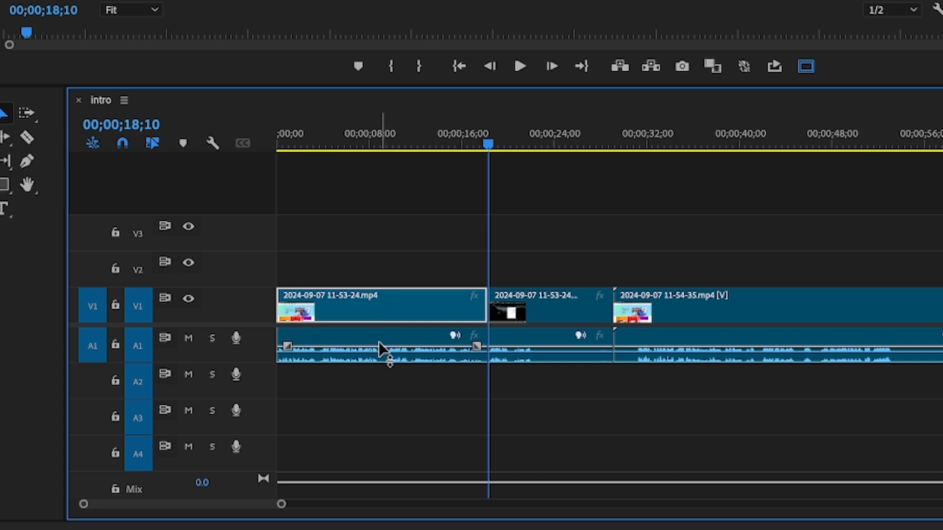
Select the first clip's video and audio together and link them again.
drag(381, 248, 387, 418)
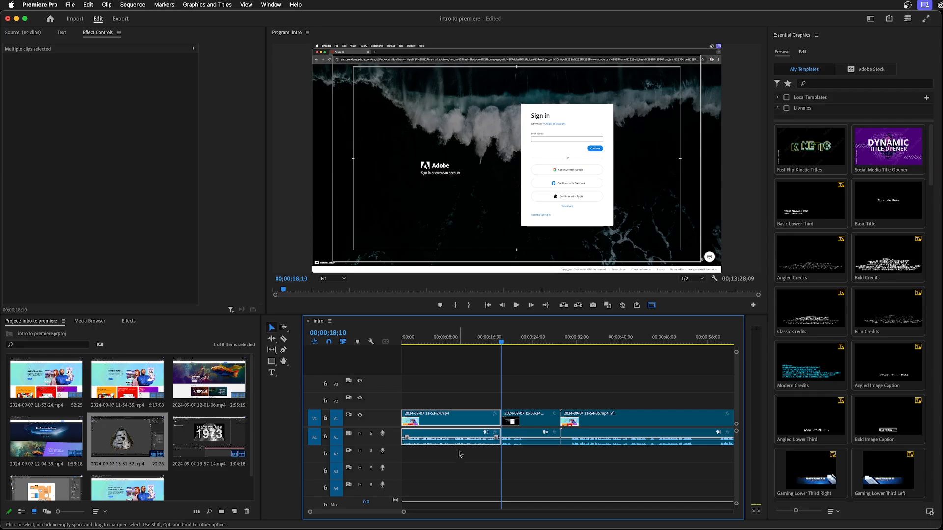
right_click(475, 422)
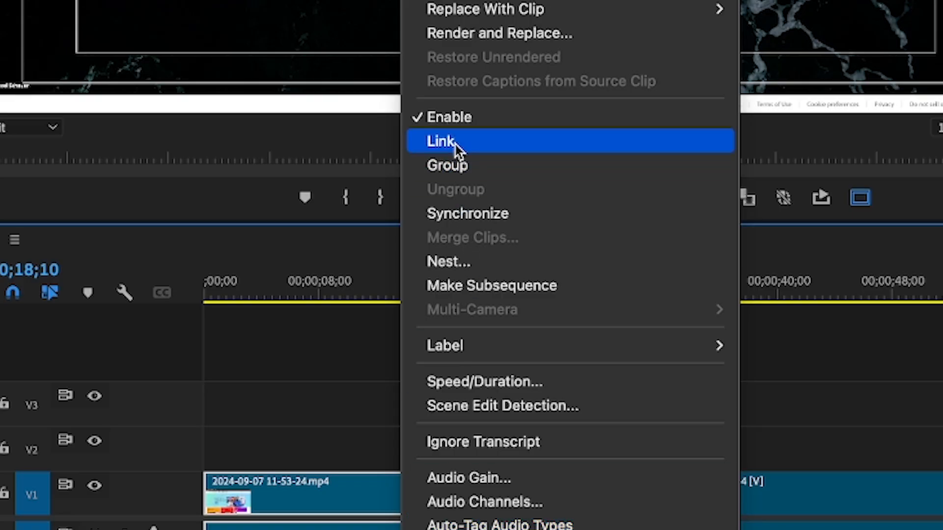
click(454, 142)
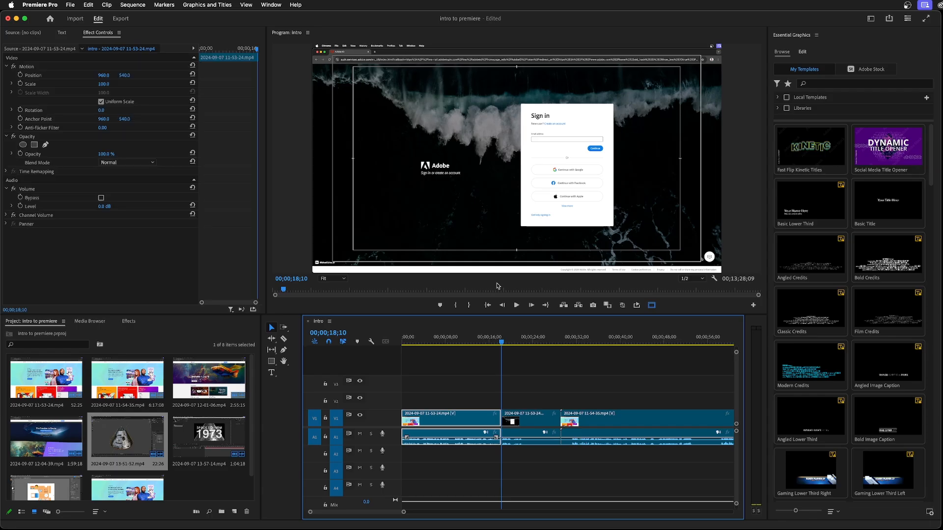
Mark an Out point at 00;00;09;26 and an In point at 00;00;04;13 in the intro sequence.
drag(501, 342, 456, 339)
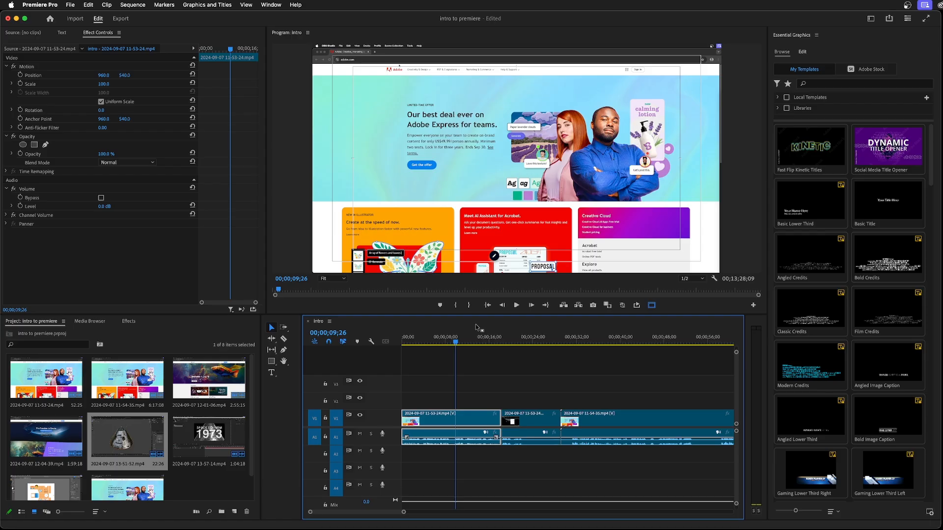
key(o)
drag(455, 341, 428, 340)
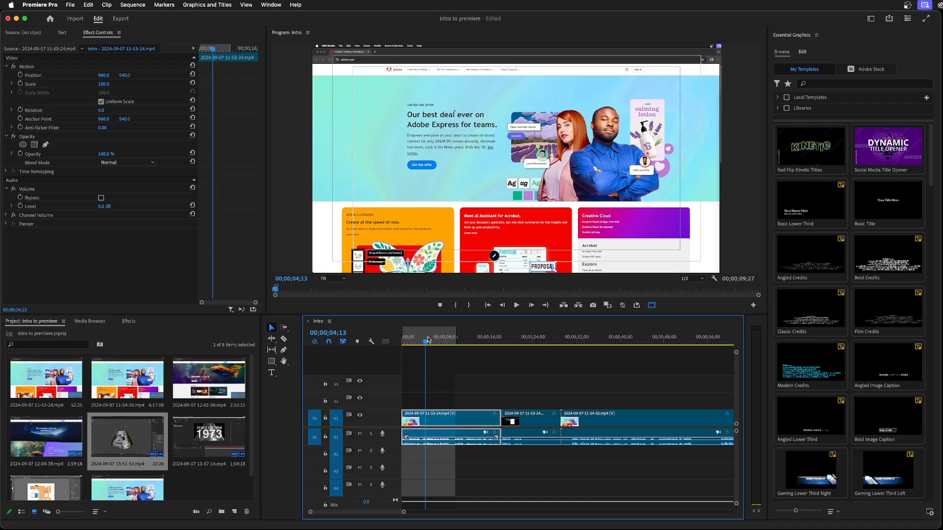
key(i)
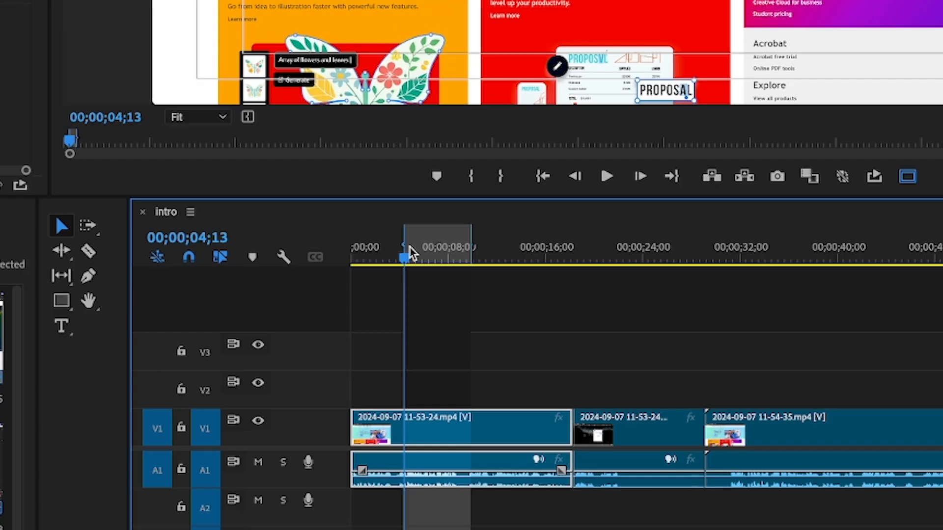
Scrub to 00;00;07;10 inside the marked range and clear both the In and Out points.
drag(411, 253, 440, 258)
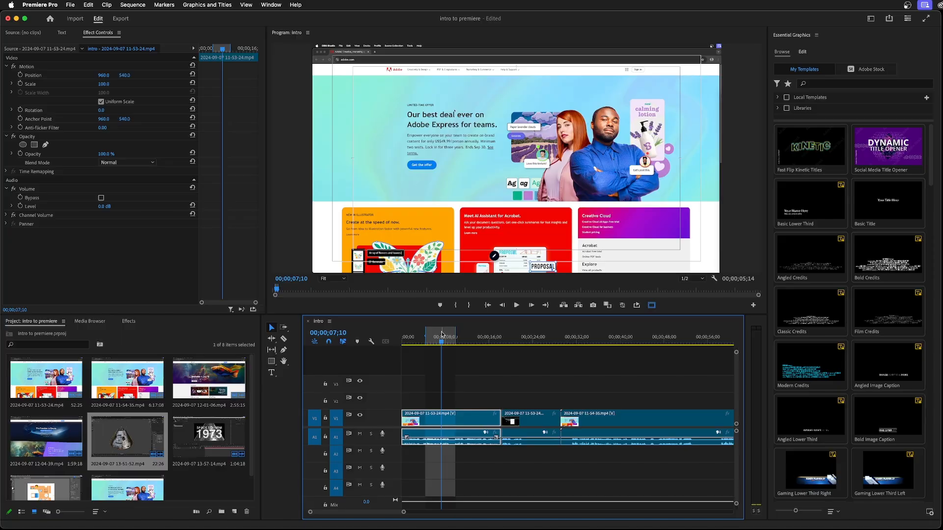
right_click(442, 334)
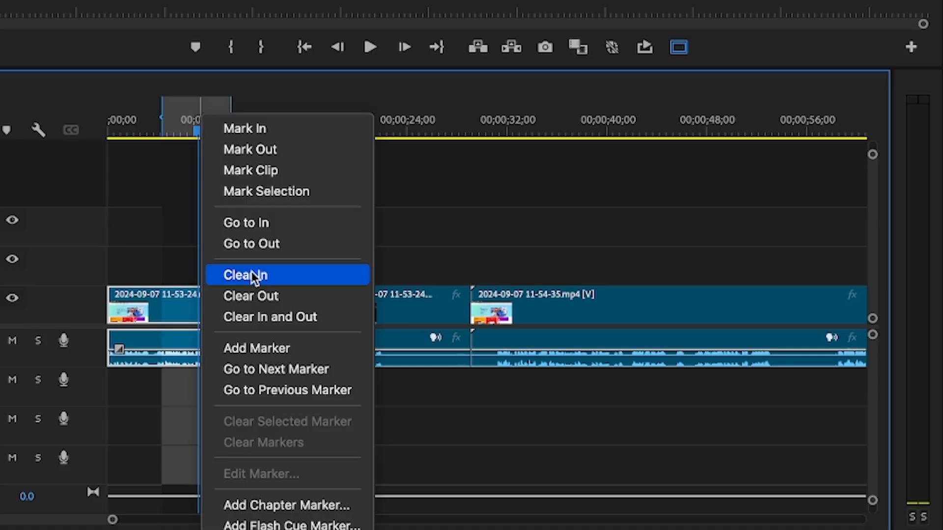
click(258, 317)
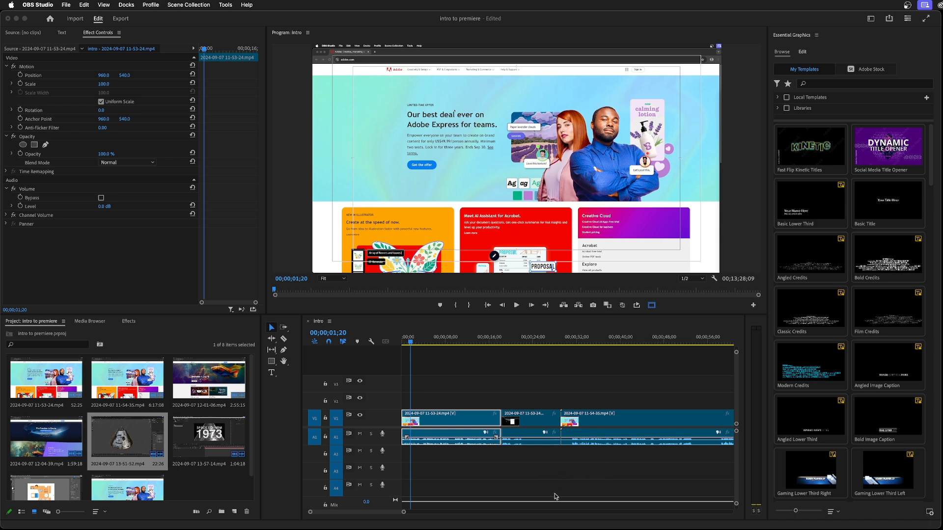
Preview the opening of the intro and mark an Out point at 00;00;18;06, at the end of the first clip.
key(space)
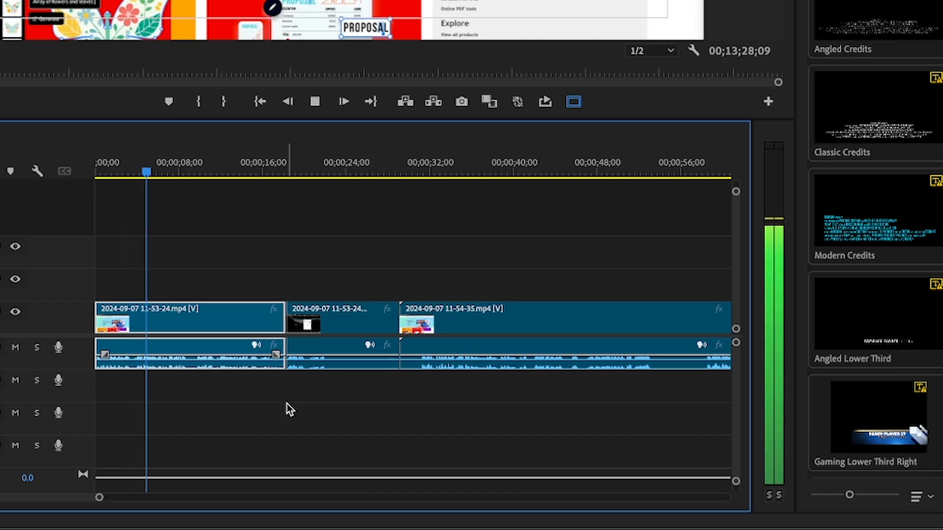
key(space)
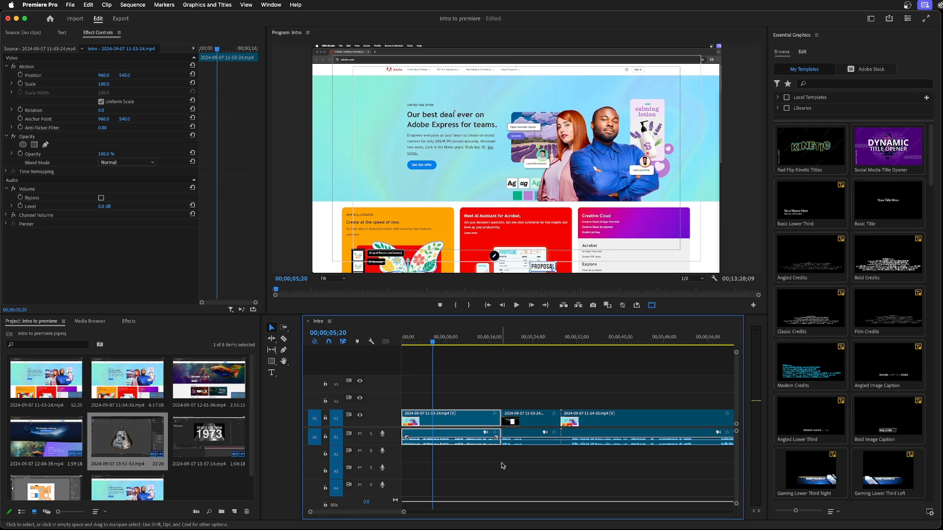
drag(434, 339, 500, 344)
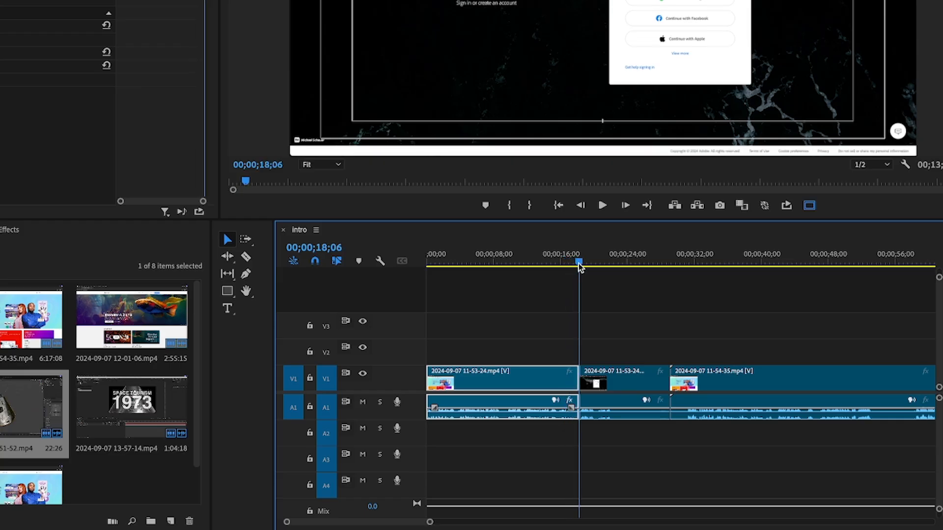
key(o)
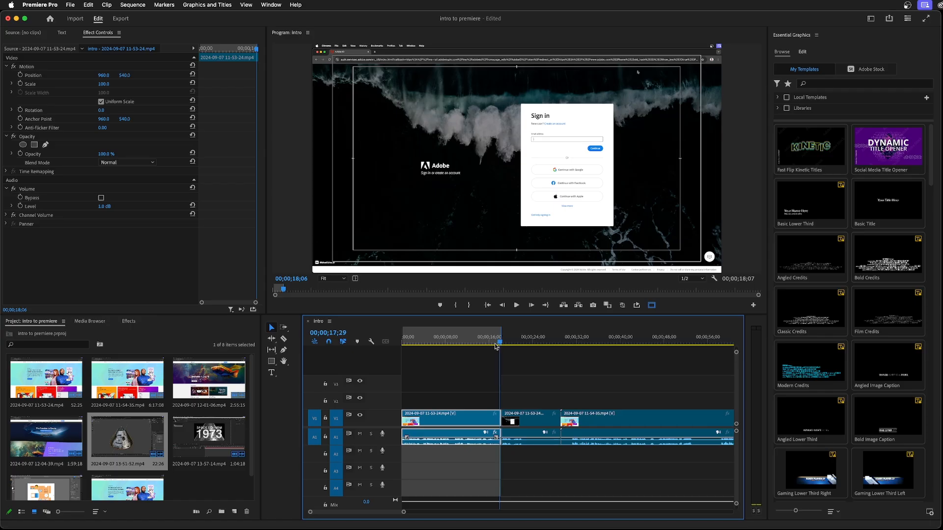
Show Essential Sound and apply the Podcast Voice dialogue preset to the first clip's audio in the intro sequence.
drag(577, 262, 498, 262)
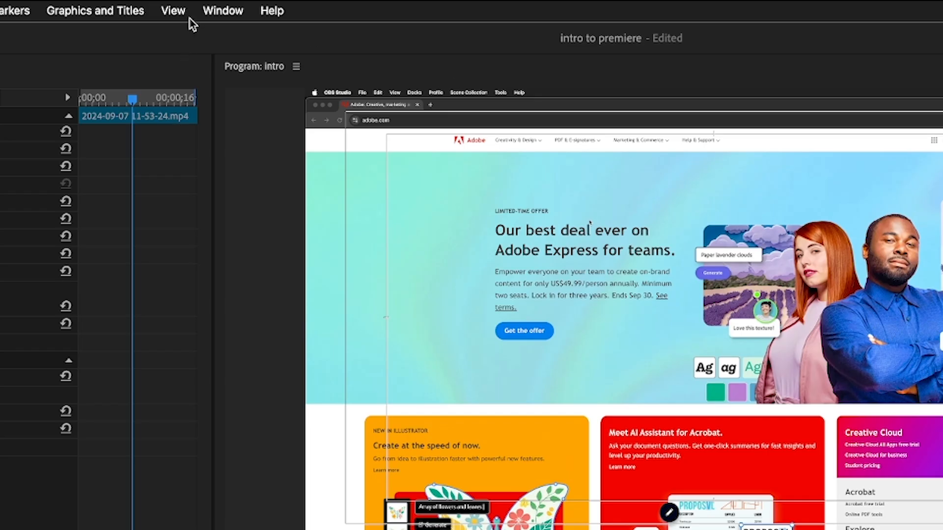
click(273, 5)
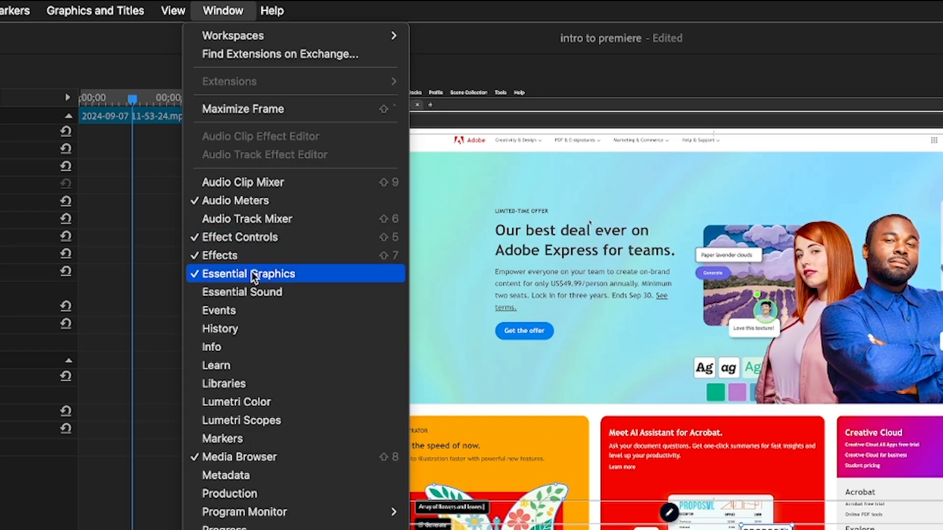
click(252, 292)
click(717, 178)
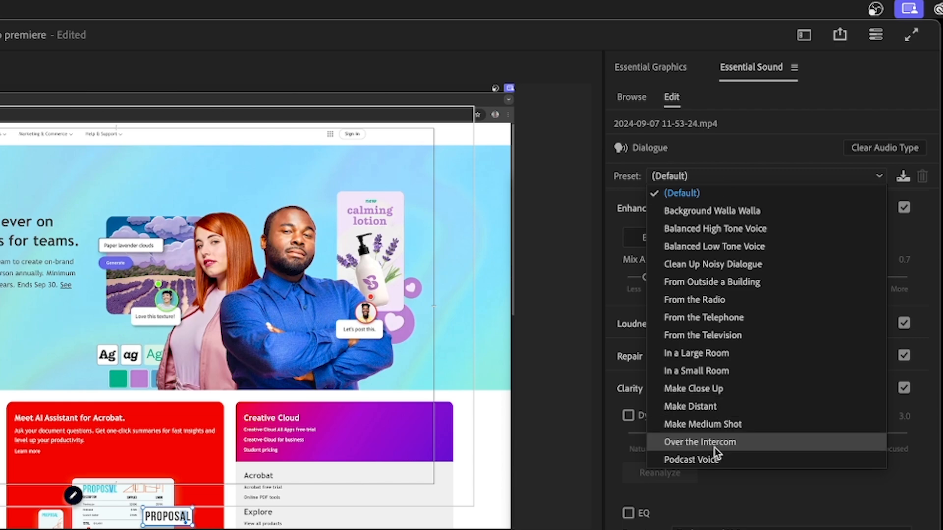
click(713, 461)
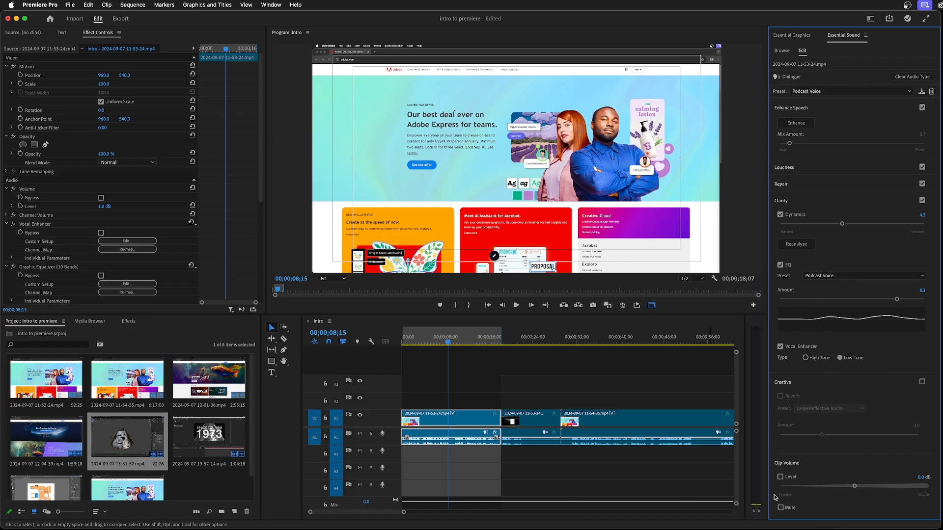
Raise the first clip's volume level to about 4.5 dB and play back part of the clip to check the sound.
drag(855, 487, 896, 489)
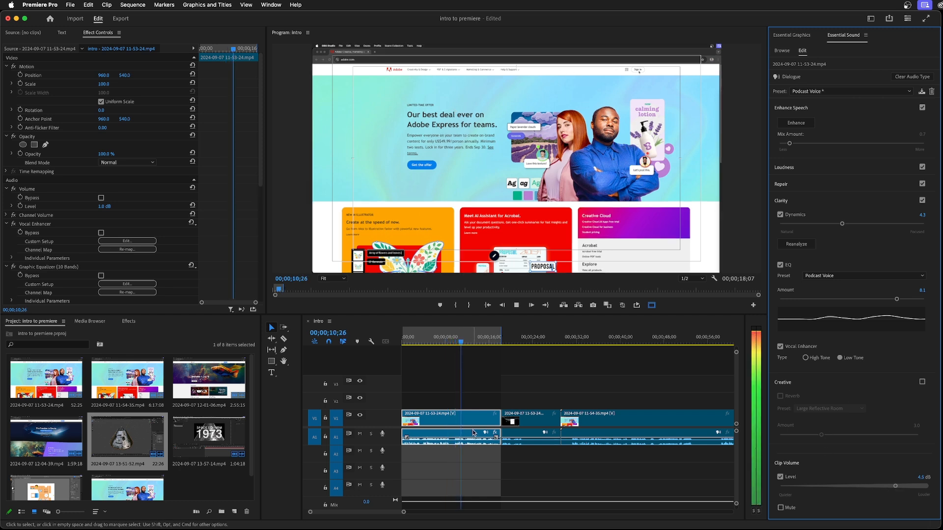
drag(461, 346, 443, 346)
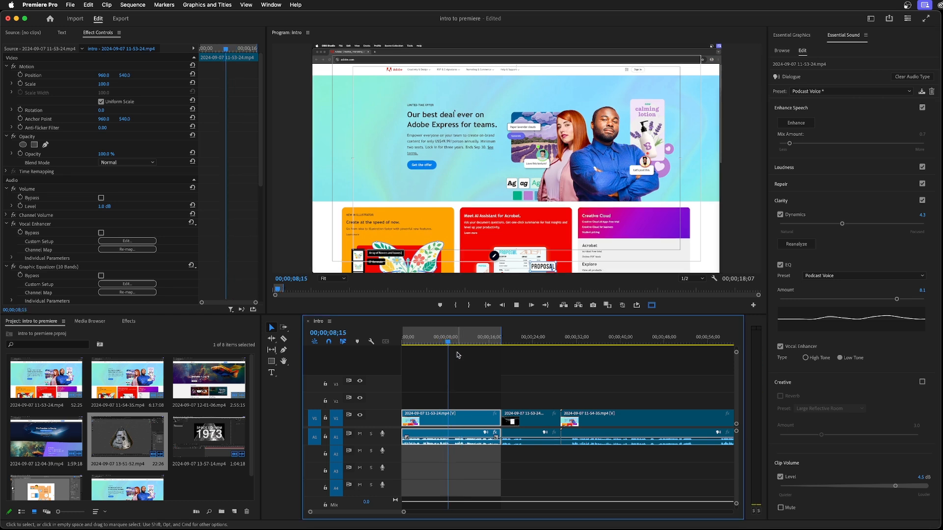
key(space)
key(space)
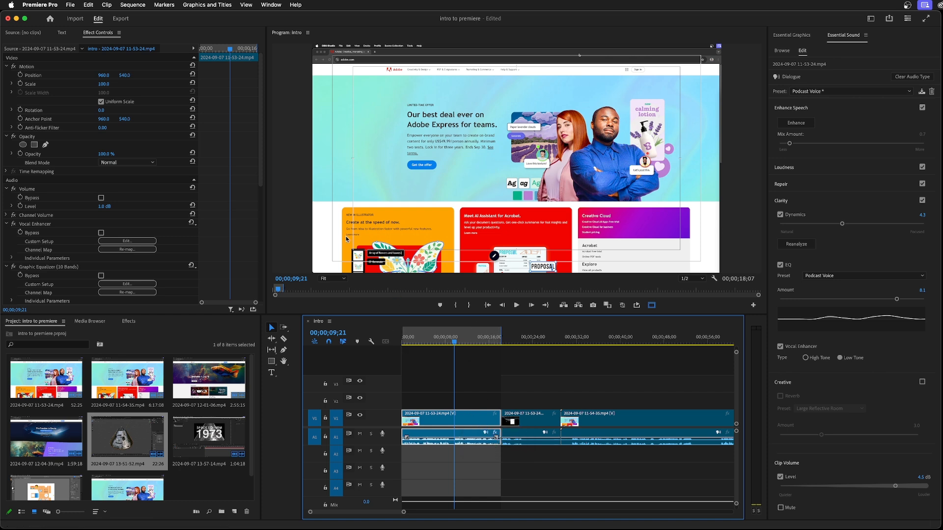
Open the media export settings for the intro sequence and set the export format to MP3.
click(70, 5)
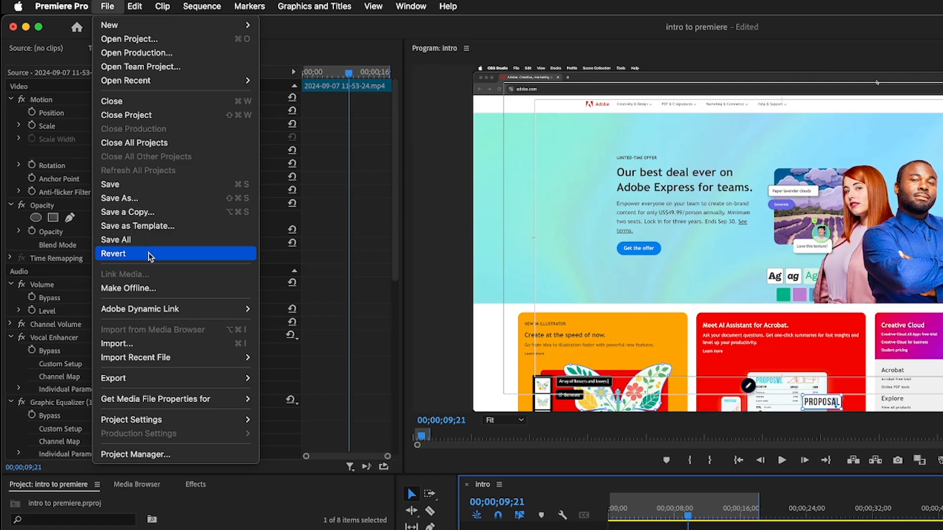
mouse_move(100, 255)
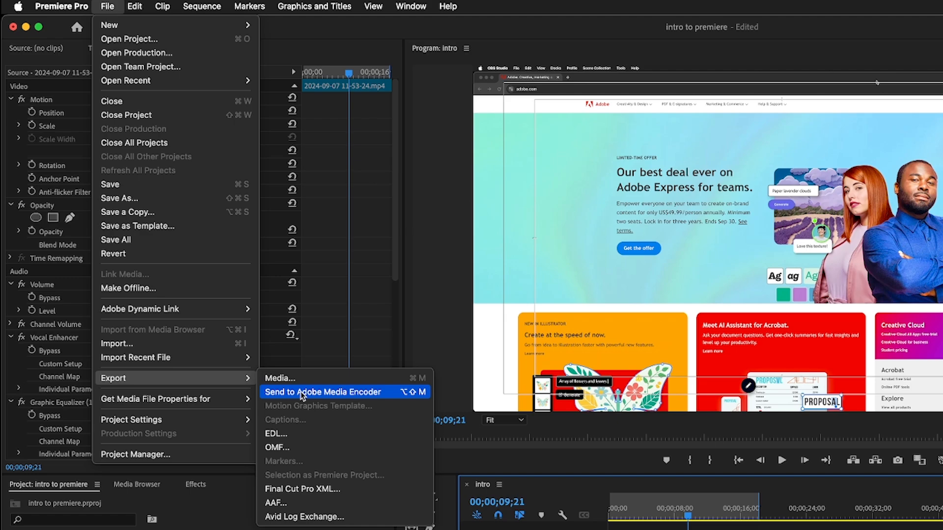
click(297, 381)
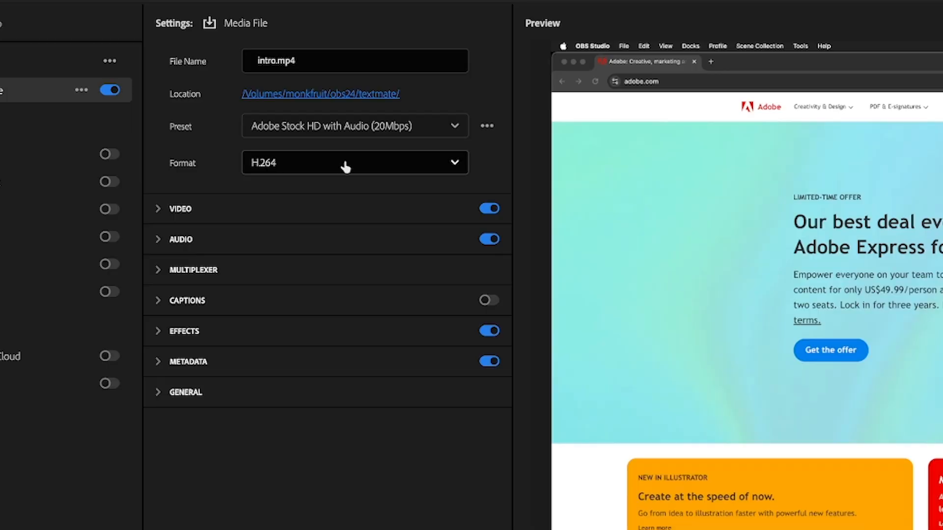
click(346, 167)
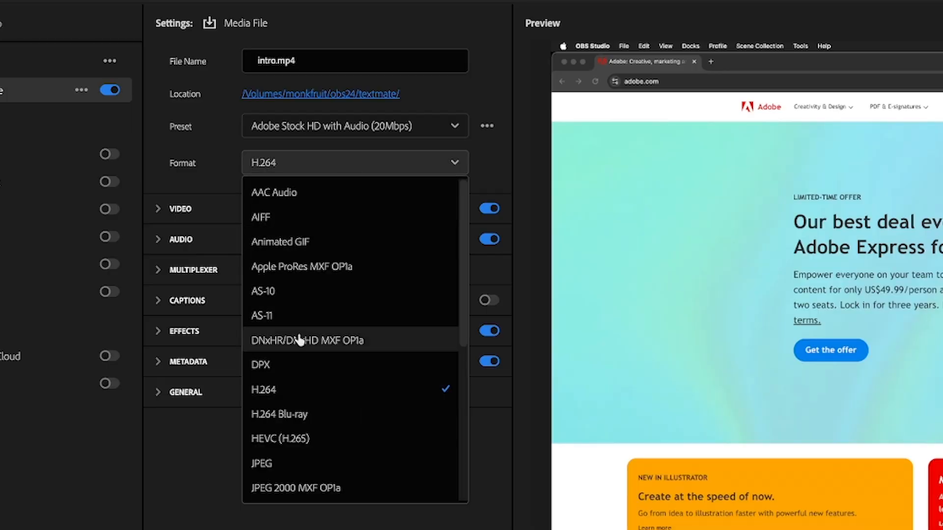
scroll(304, 393, down, 2)
click(295, 416)
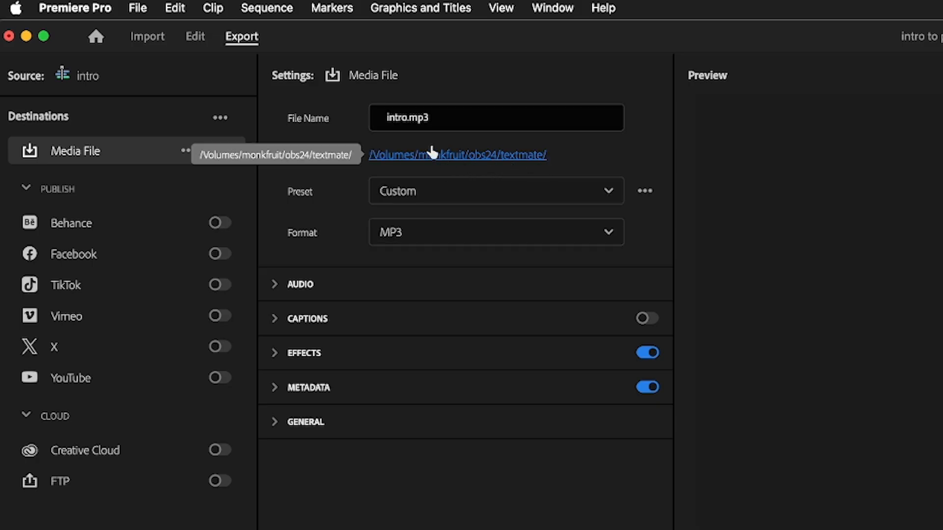
Set the export location to the obs24/motion2/intropremiere folder with the file name intro, and export the MP3.
click(476, 155)
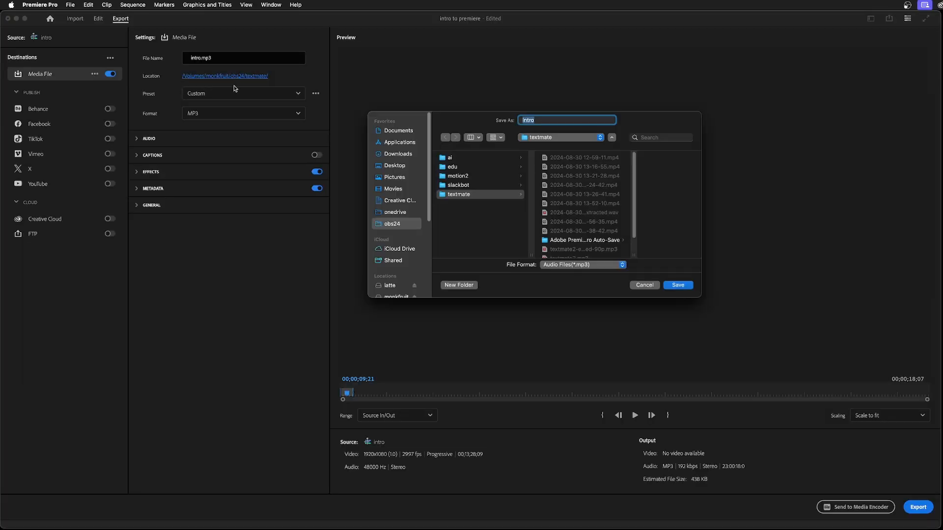
click(388, 226)
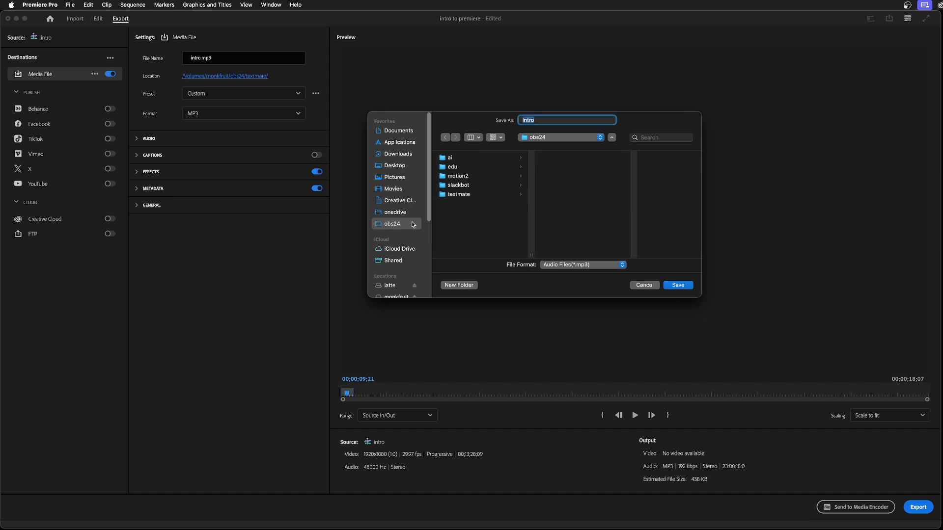
click(465, 177)
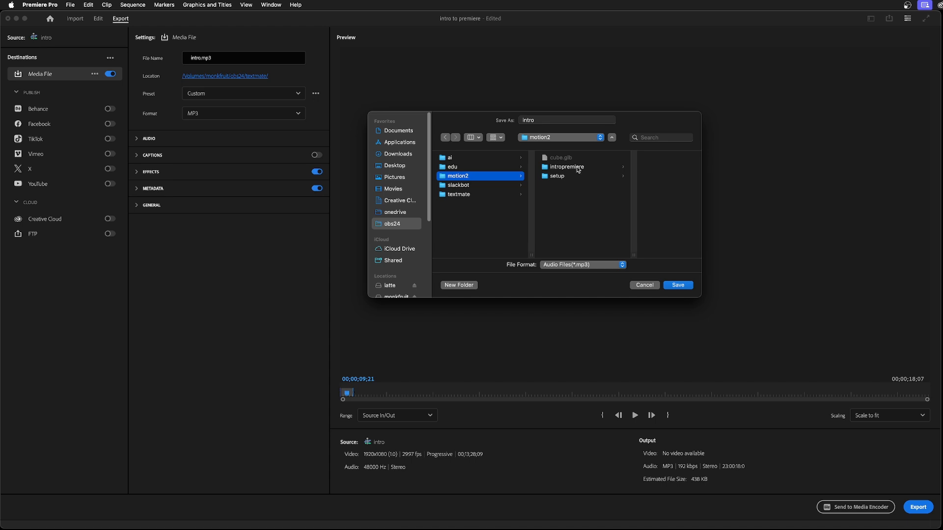
click(567, 167)
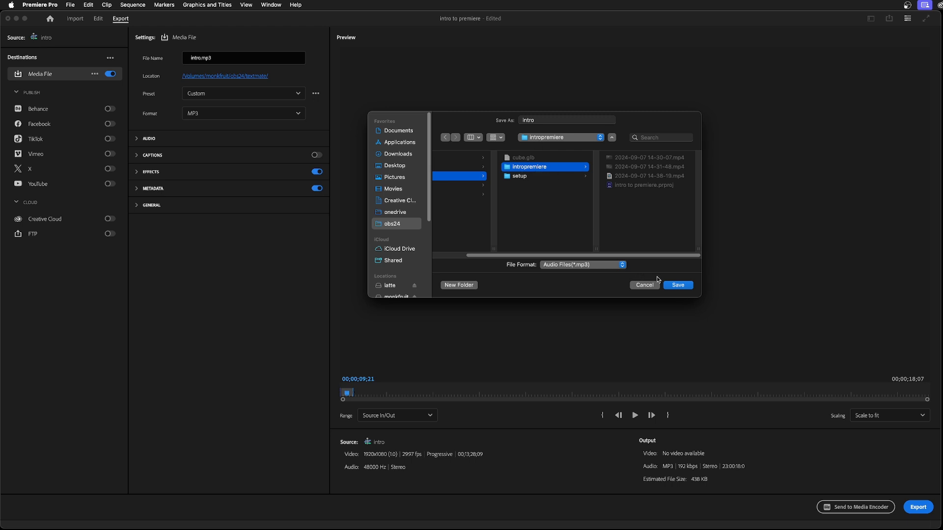
click(540, 122)
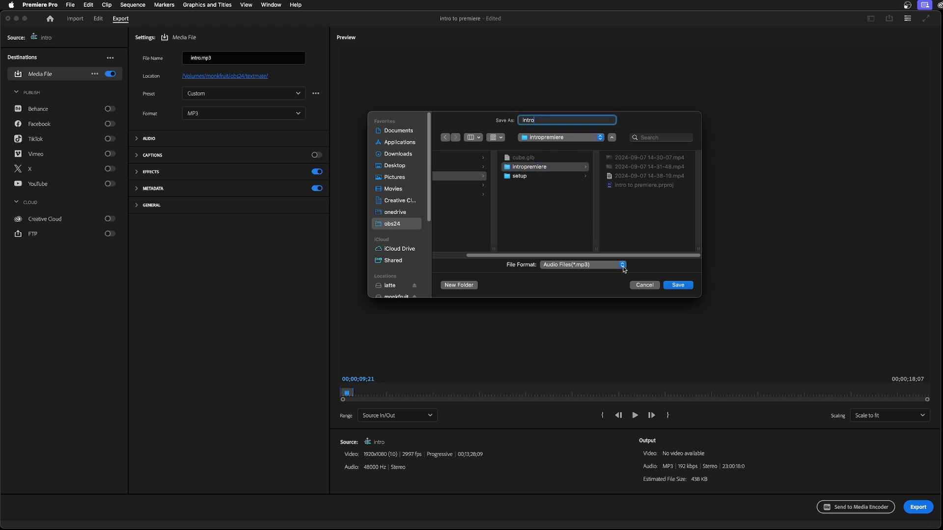
click(677, 286)
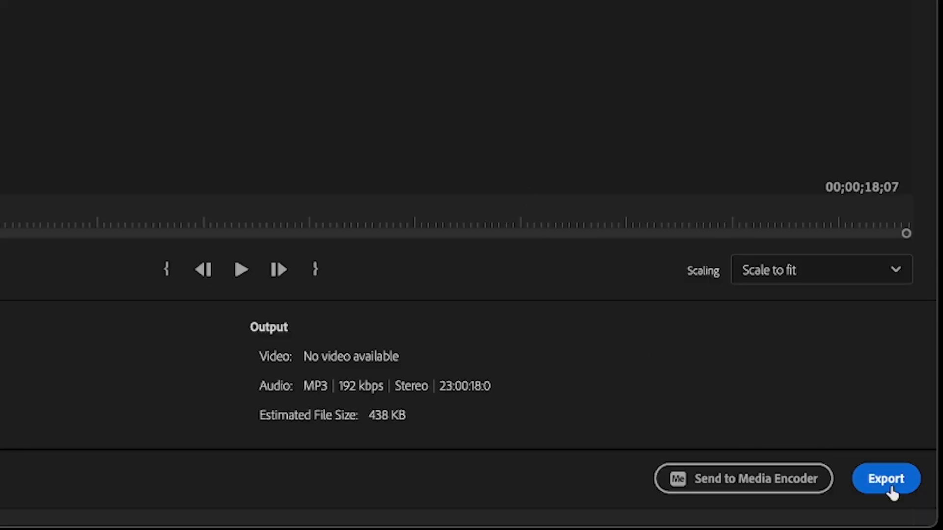
click(889, 485)
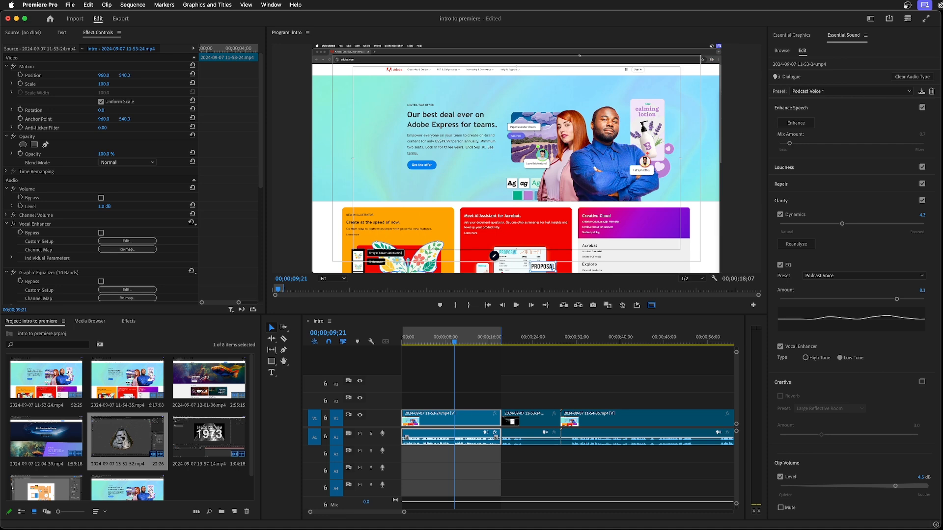
Switch to Finder and locate the exported intro.mp3 in the obs24/motion2/intropremiere folder.
key(super+Tab)
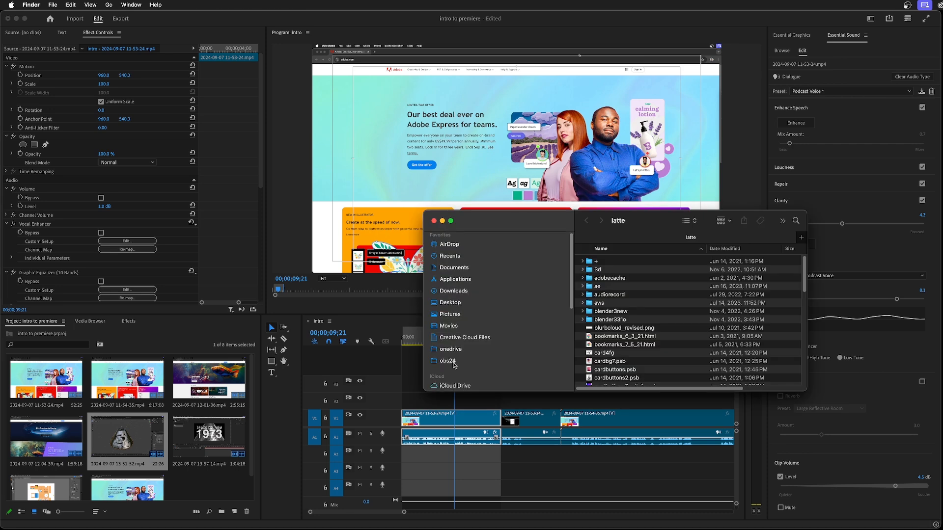
click(448, 361)
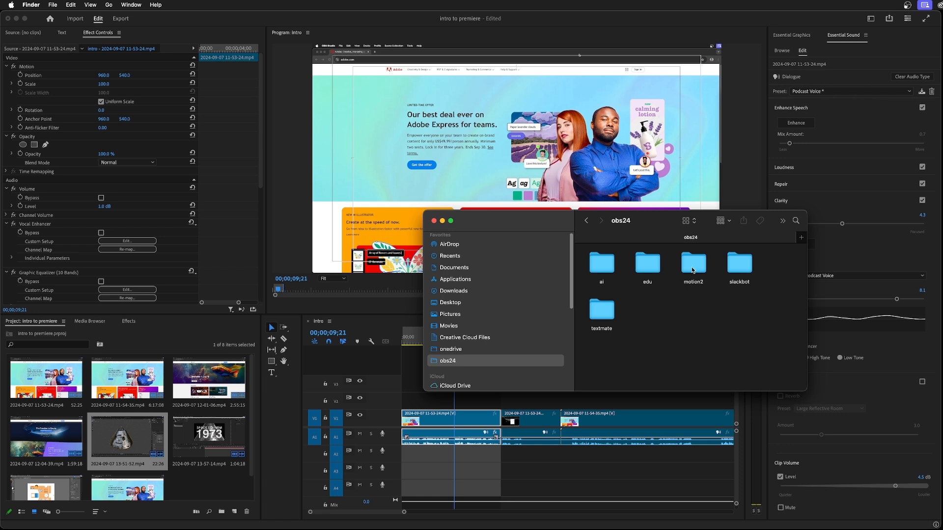
double_click(695, 269)
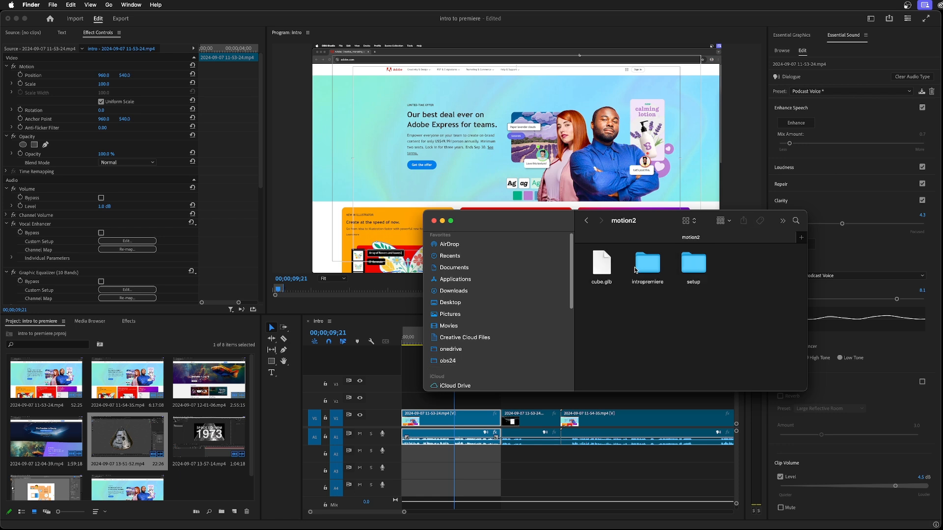
double_click(654, 267)
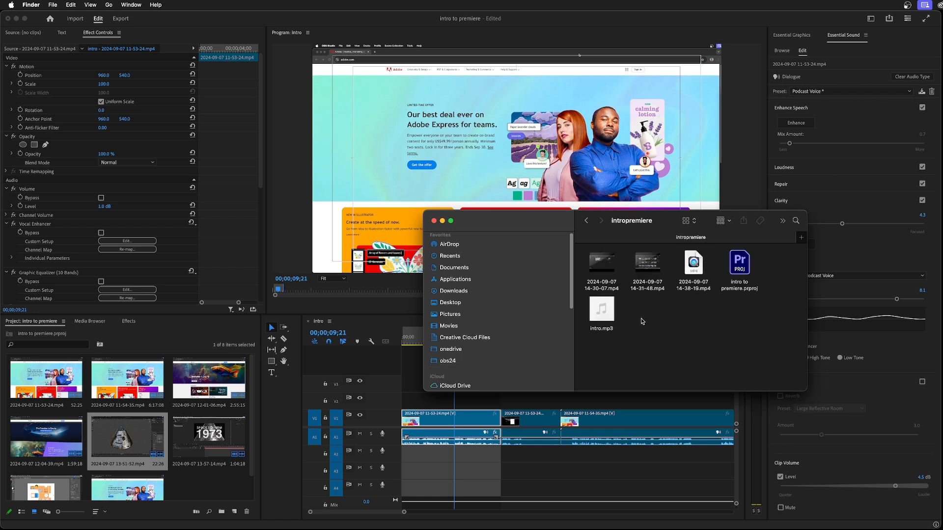
click(606, 320)
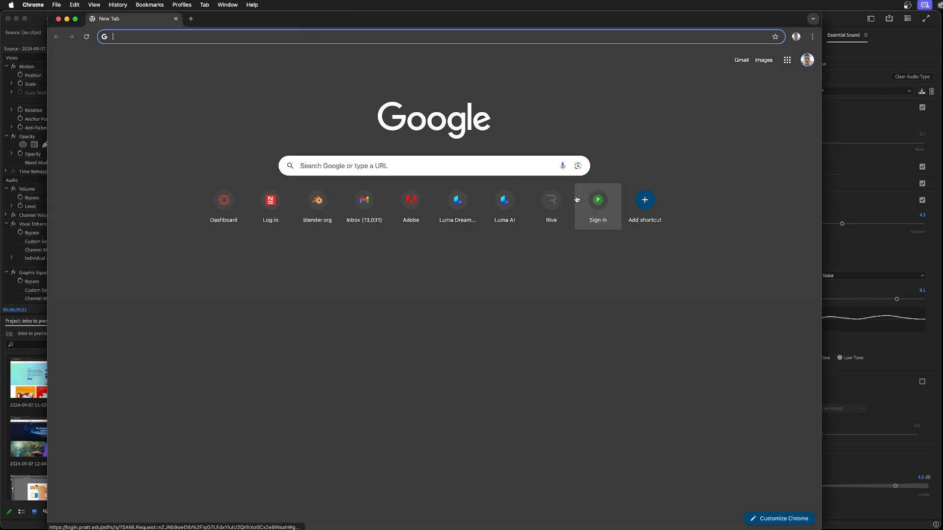
text(https://podcast.adobe.com/enhance)
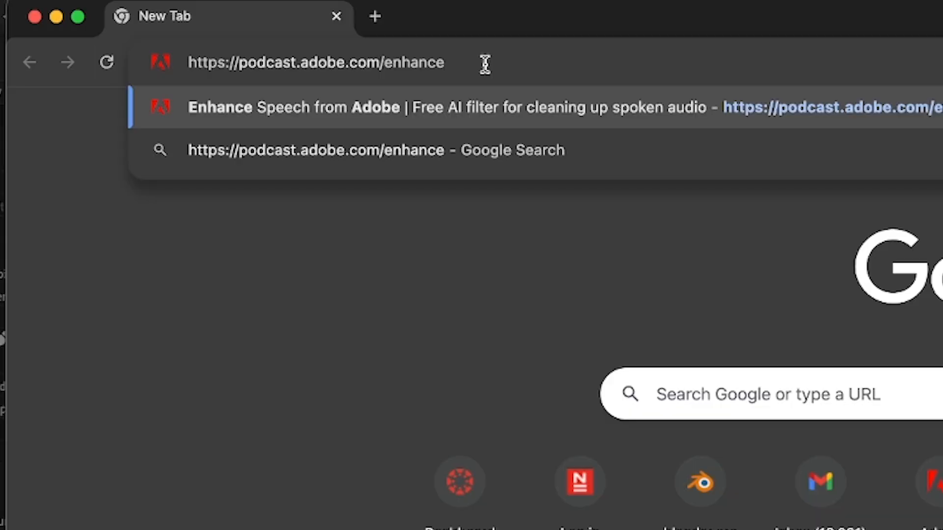
key(Return)
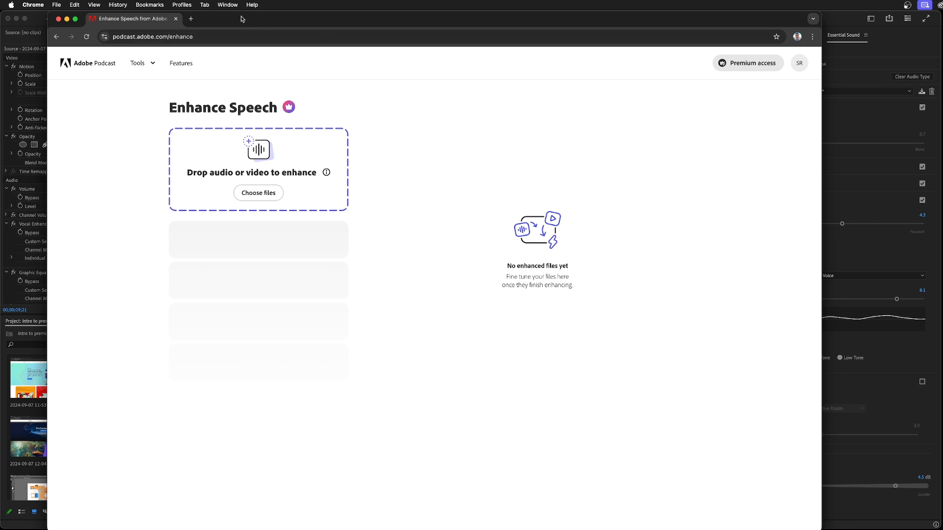
Bring up the Finder window, go to the motion2/intropremiere folder and upload intro.mp3 to Enhance Speech.
click(228, 6)
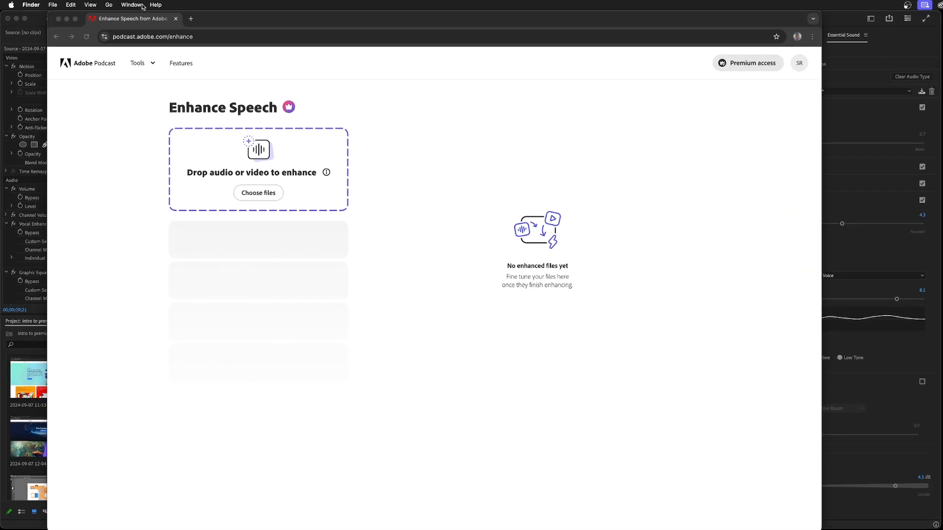
click(142, 5)
click(167, 163)
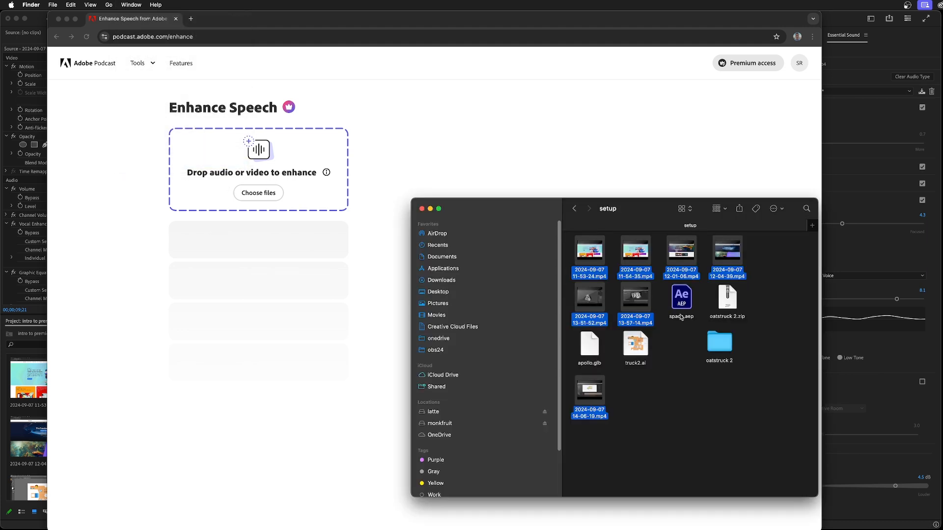
click(681, 368)
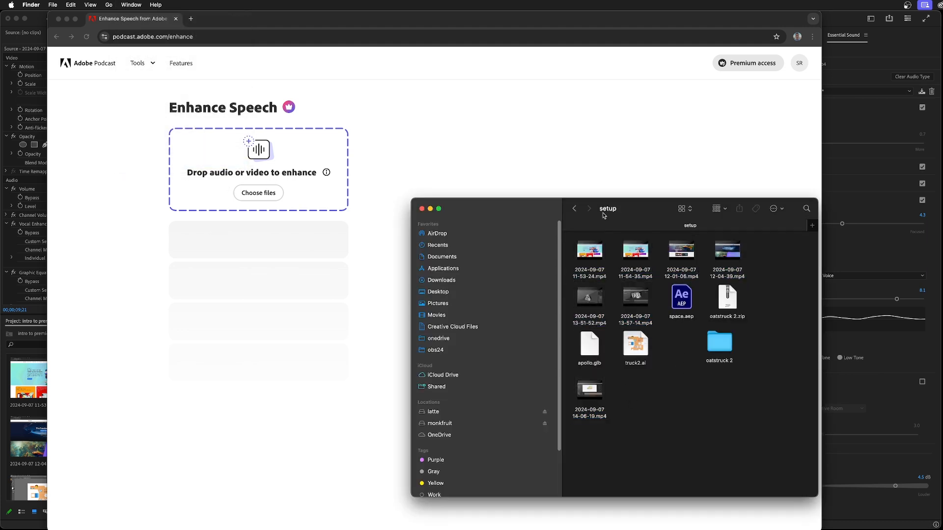
click(574, 208)
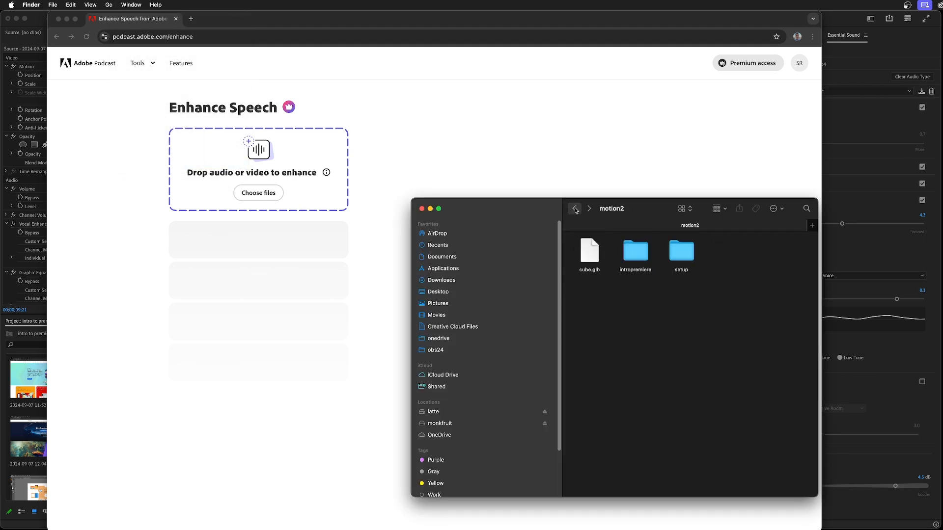
double_click(647, 259)
click(590, 308)
drag(590, 309, 243, 170)
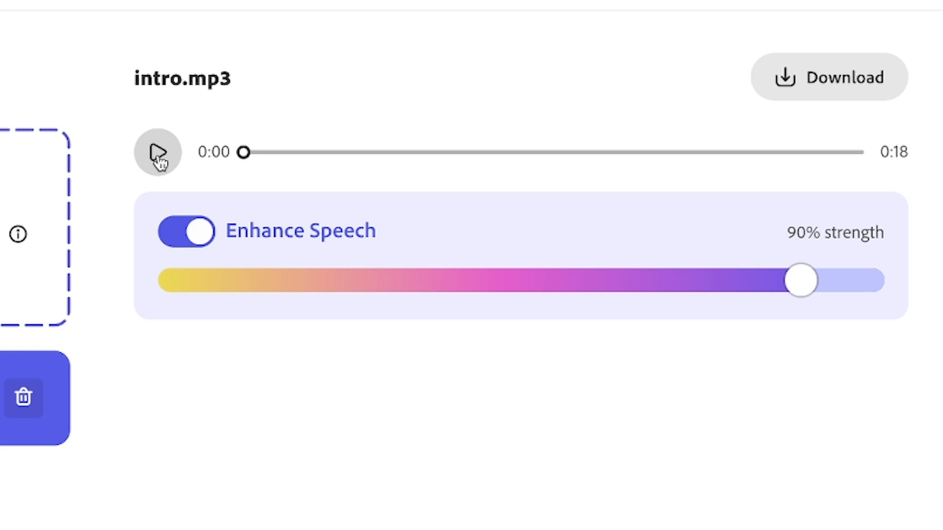
Preview the first seconds of the enhanced intro.mp3, try a lower Enhance Speech strength and return it to 90%.
click(385, 138)
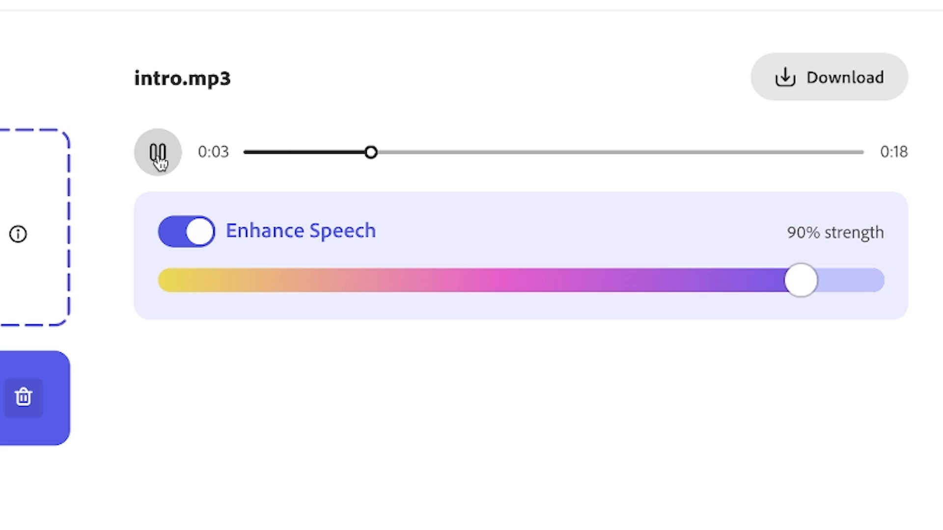
click(160, 161)
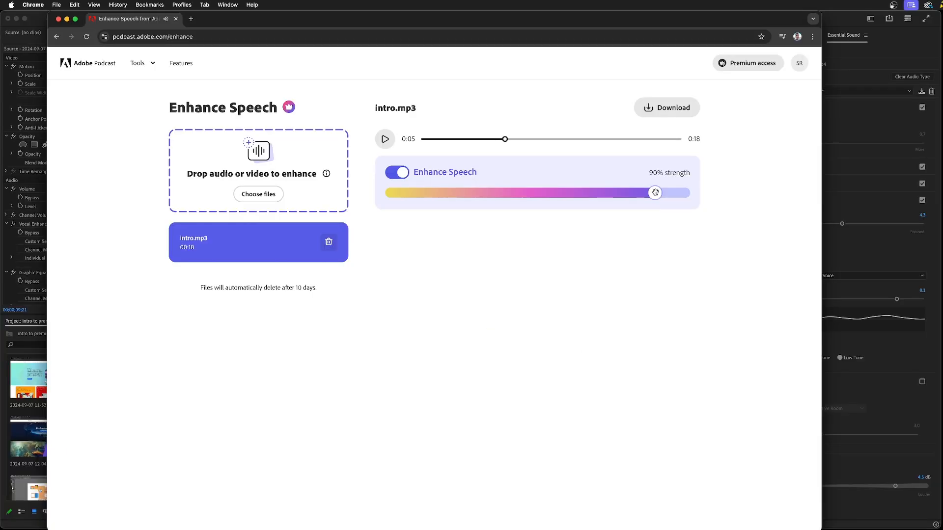
drag(799, 280, 462, 273)
drag(513, 190, 630, 202)
Download the enhanced intro audio and reveal the downloaded MP3 in Finder.
click(663, 108)
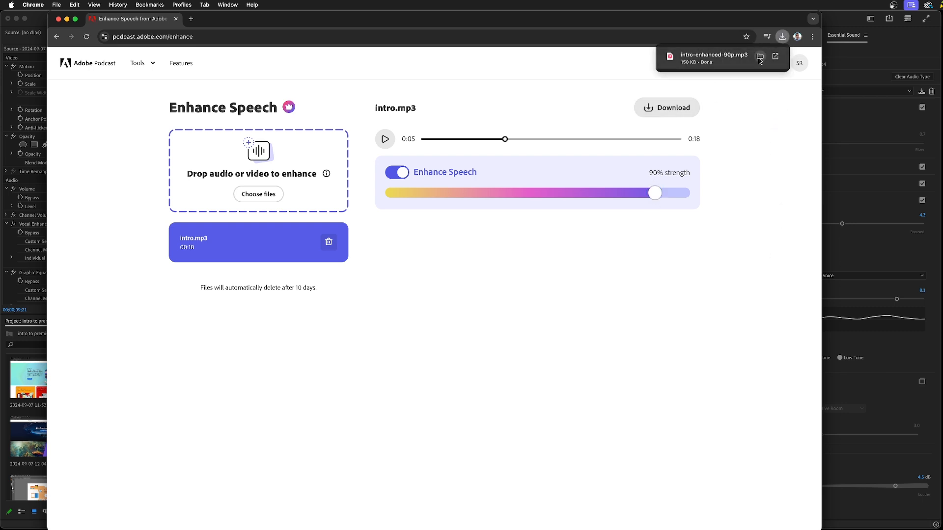
click(759, 59)
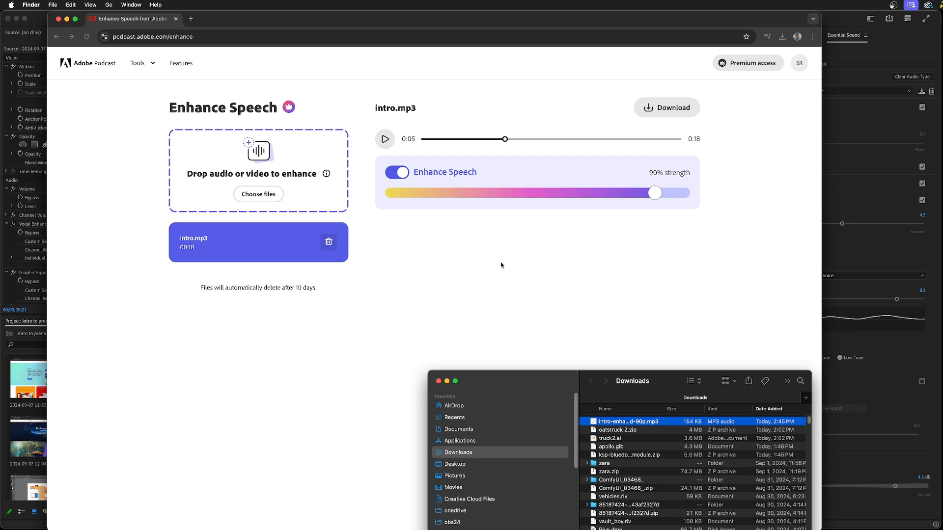
Bring up the intropremiere folder window in Finder and paste the copied enhanced intro MP3 into it.
click(131, 4)
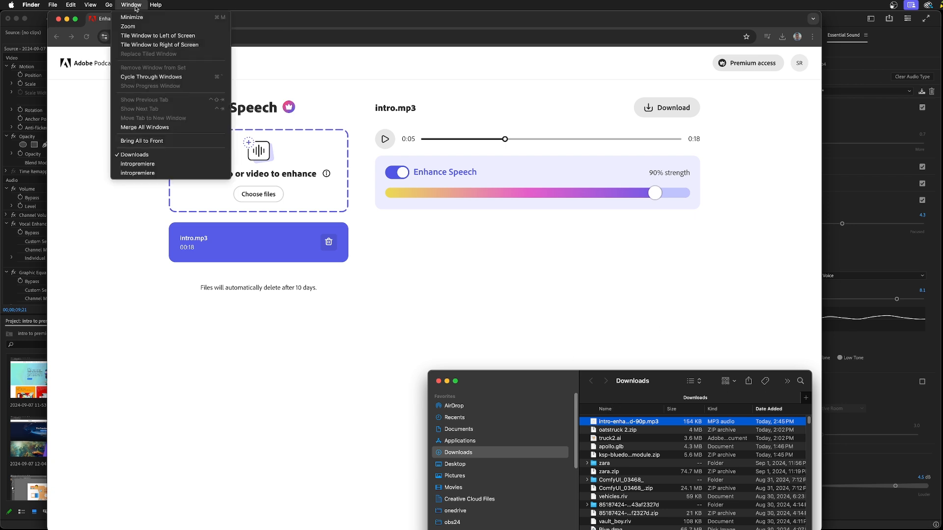
click(143, 164)
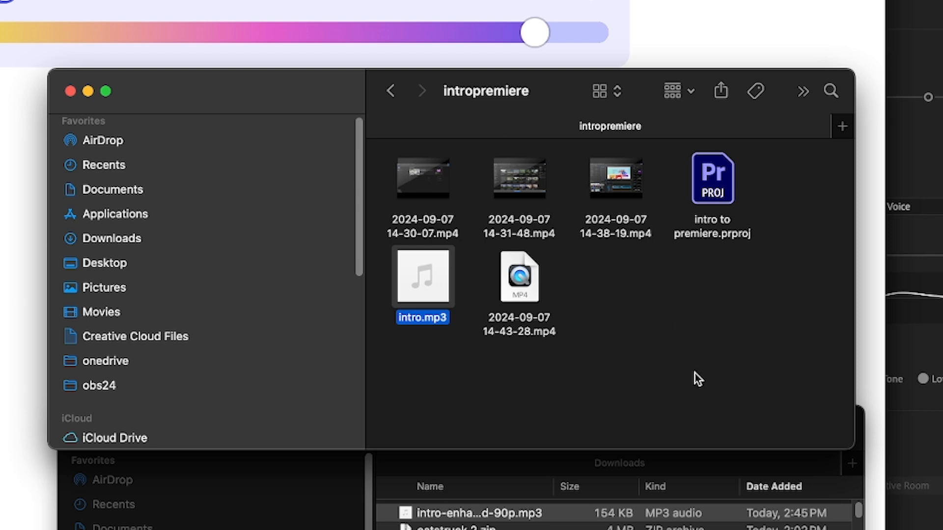
click(695, 377)
key(super+v)
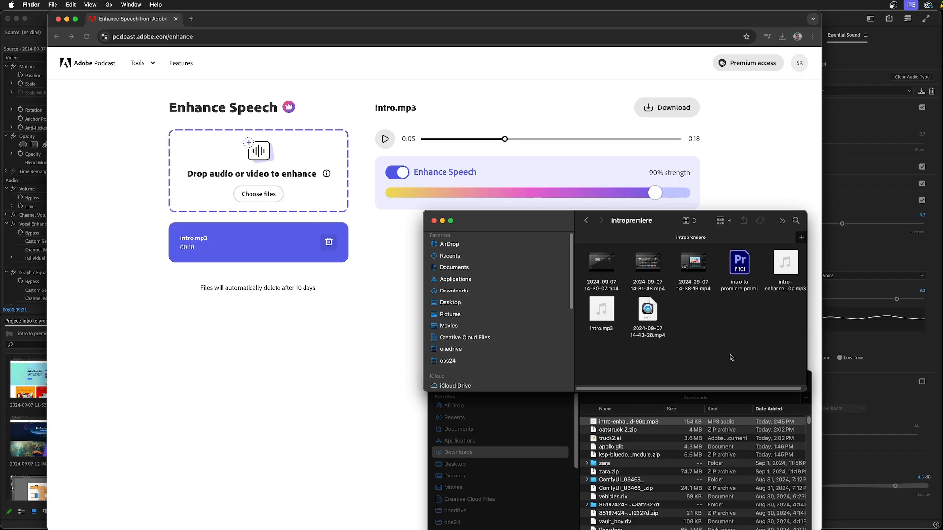
Close the Chrome window and the extra Finder windows, keeping one intropremiere folder window in front of the Premiere Pro project.
mouse_move(781, 273)
click(59, 19)
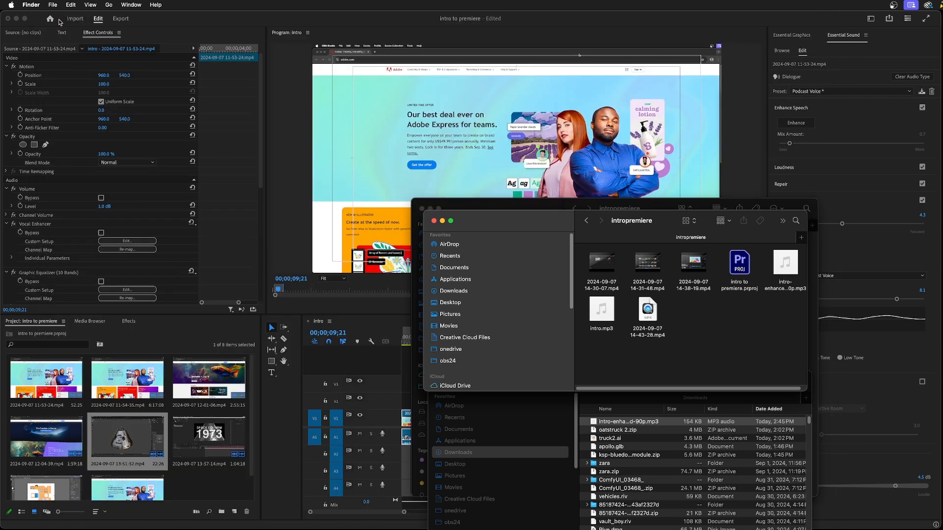
click(546, 423)
click(438, 381)
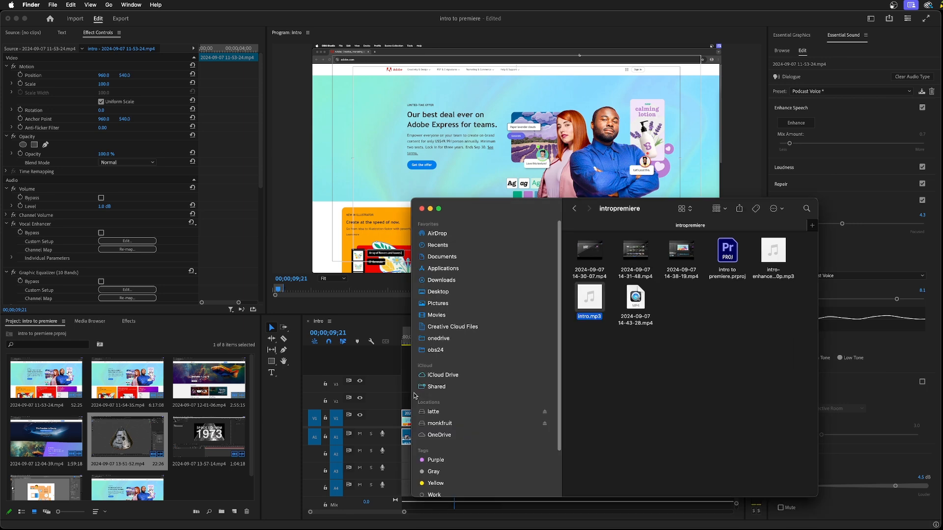
click(421, 208)
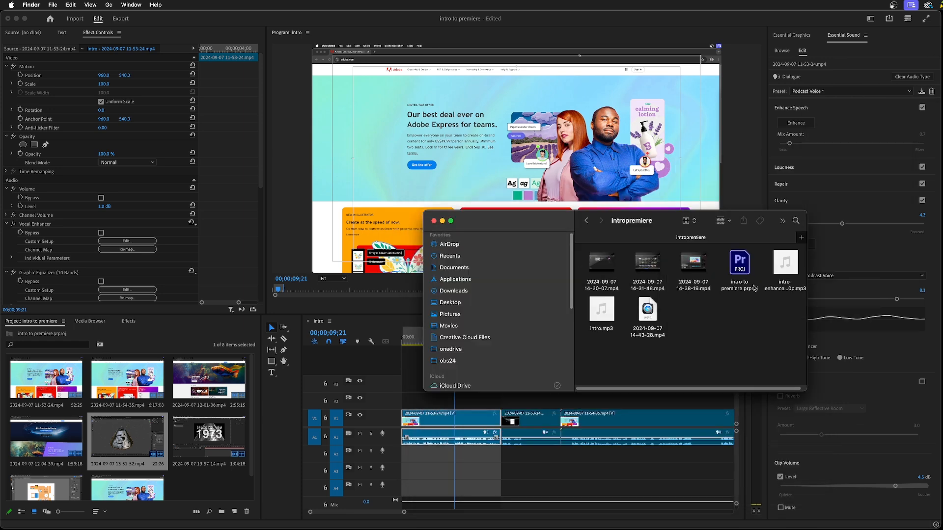
Import intro-enhanced-90p.mp3 from Finder into the Premiere Pro project and place it on track A2 at the start of the sequence.
click(785, 277)
drag(784, 278, 217, 482)
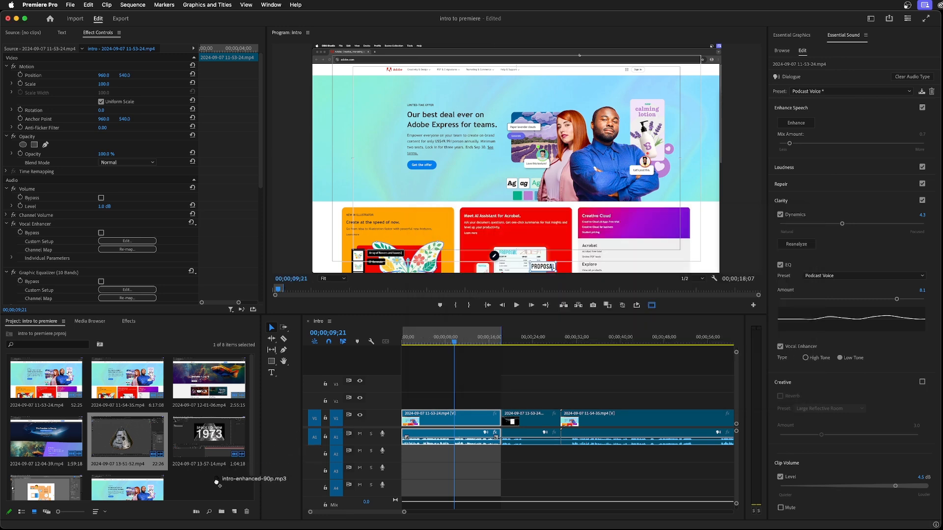
drag(217, 483, 407, 456)
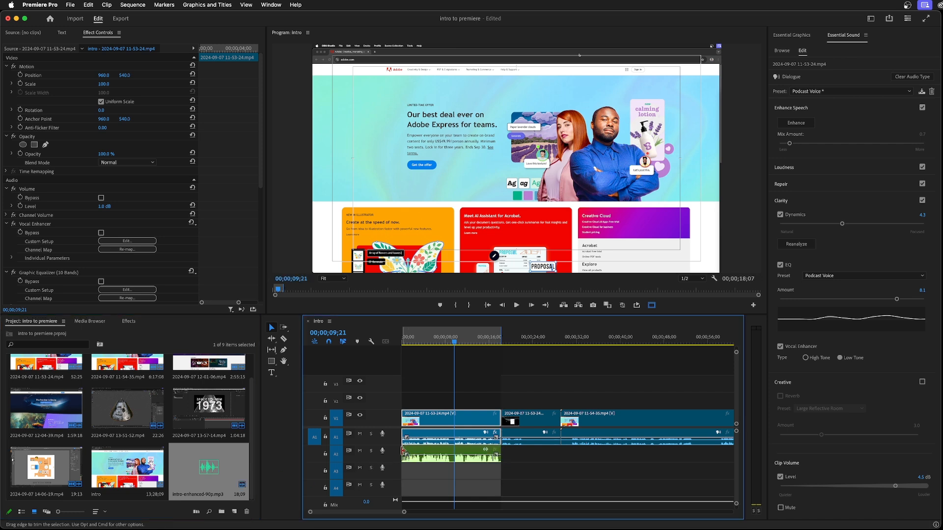
Compare the enhanced narration on A2 with the original on A1 by muting each track in turn during playback, leaving A1 muted.
click(359, 435)
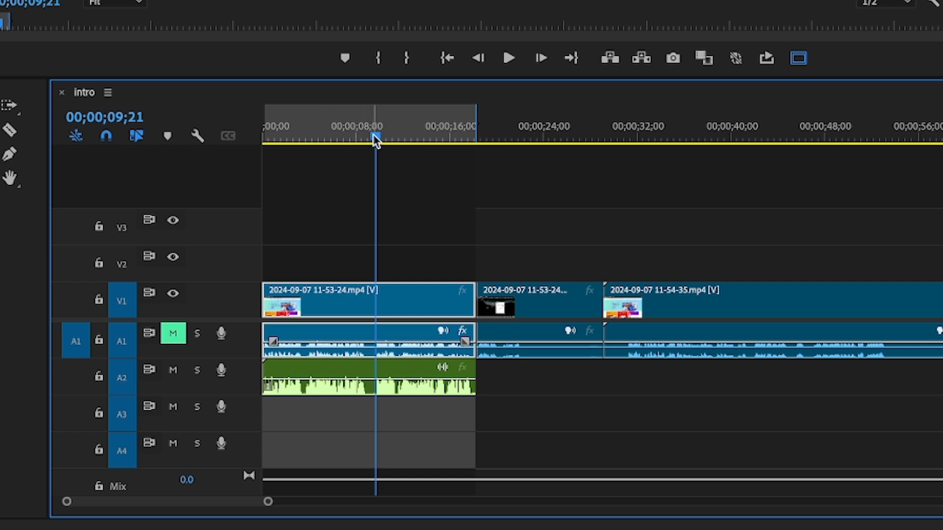
drag(375, 137, 242, 162)
key(space)
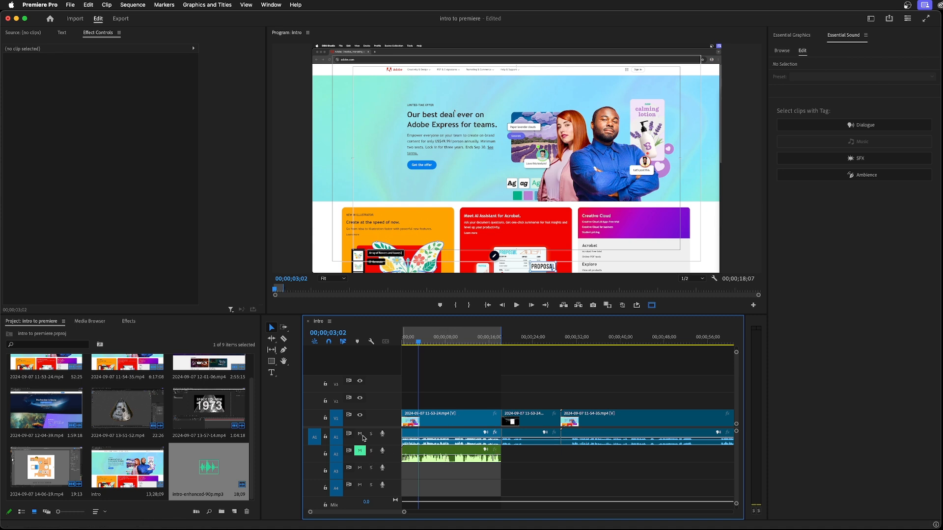
click(361, 434)
click(359, 450)
click(438, 340)
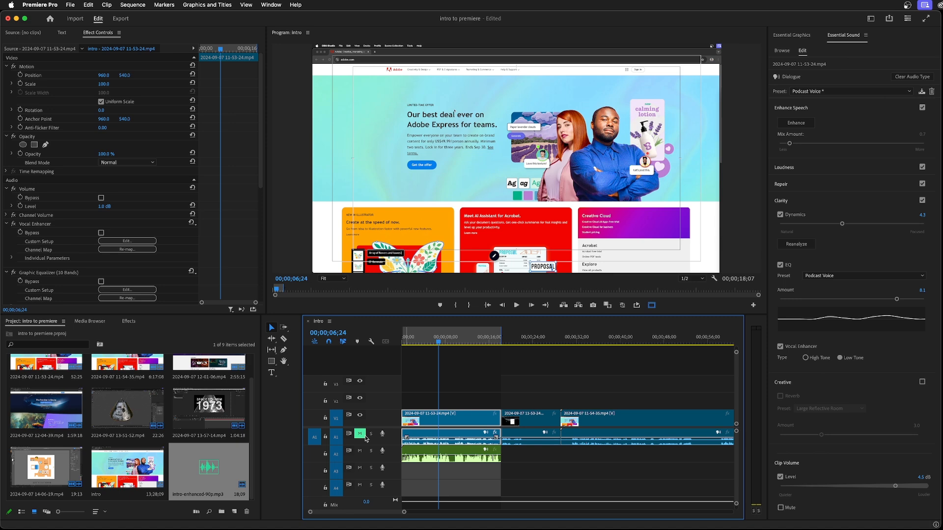
Unlink the first clip's video and audio, and delete its original audio from track A1.
right_click(452, 422)
click(474, 270)
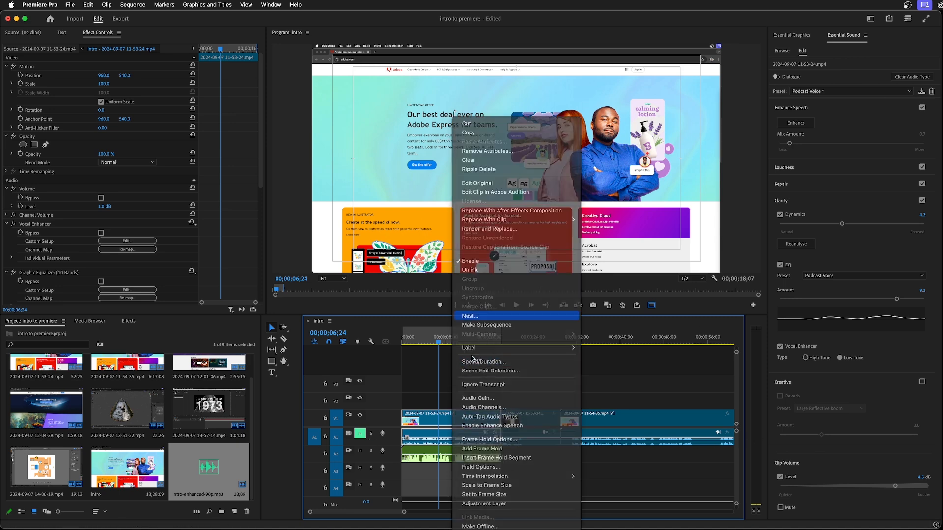
click(465, 435)
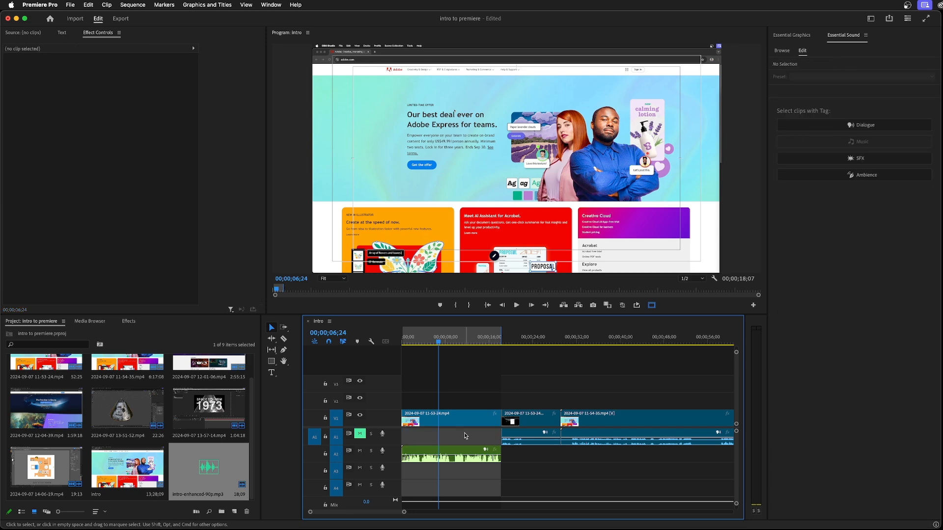
Move the enhanced audio clip up to track A1 and link it with the first video clip.
drag(443, 447, 444, 437)
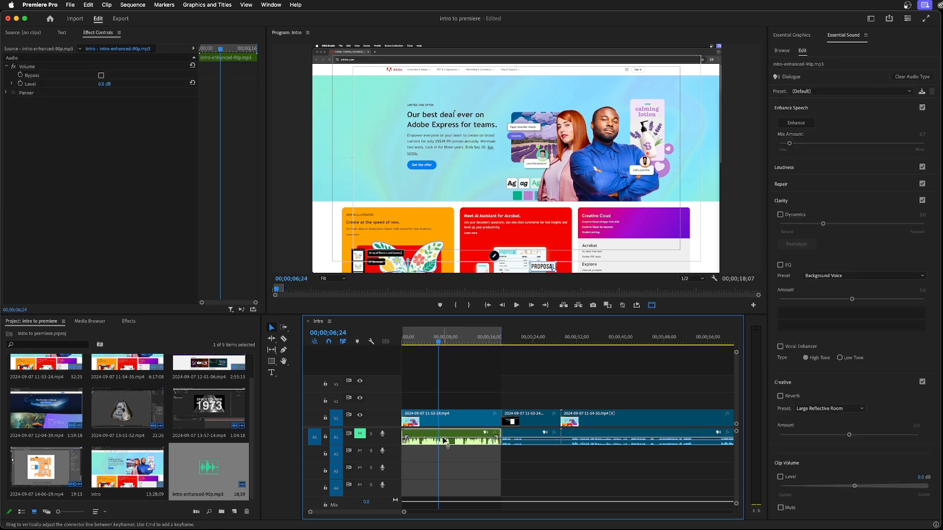
shift+click(460, 423)
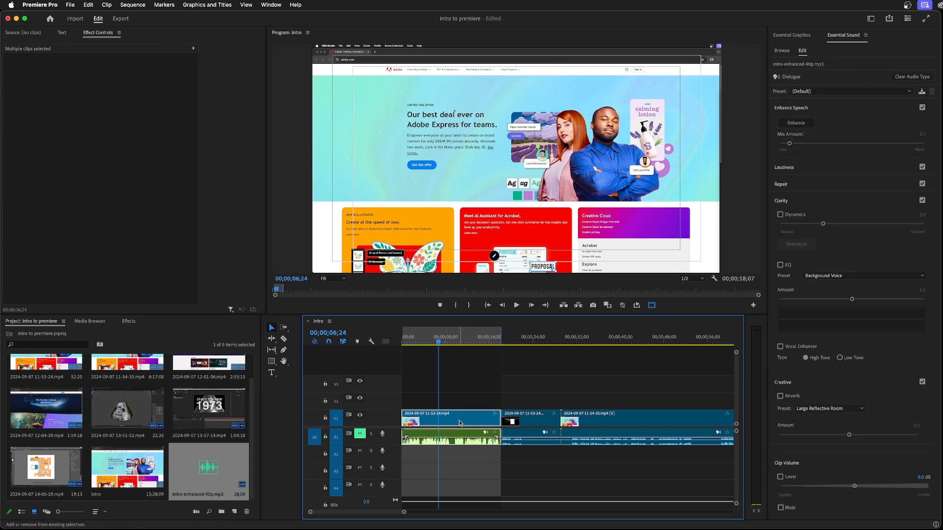
right_click(460, 424)
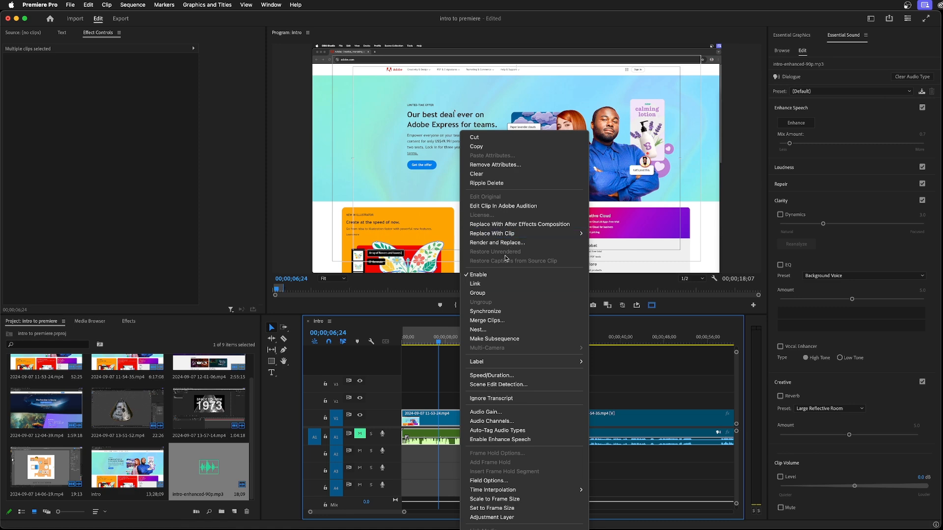
click(506, 284)
Unmute track A1 and play the intro from the start to check the enhanced narration.
key(Home)
key(space)
key(space)
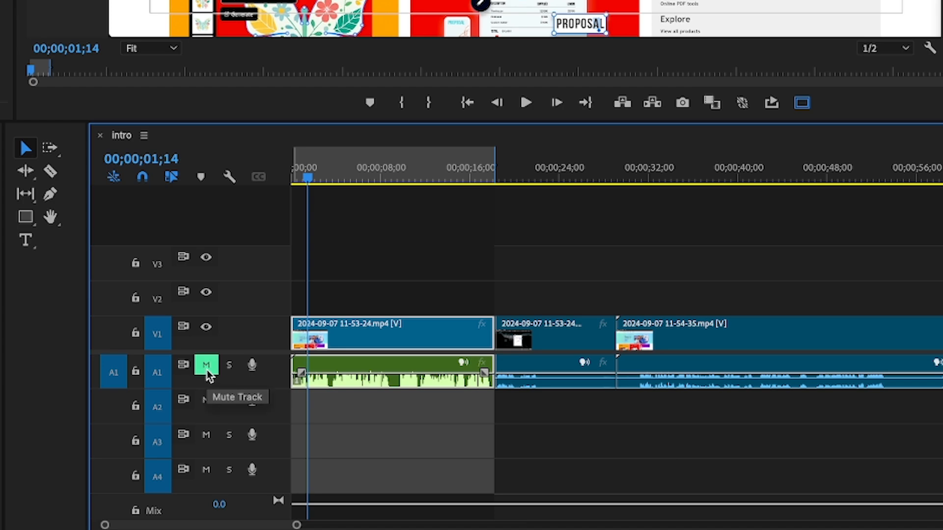
click(207, 371)
key(Home)
key(space)
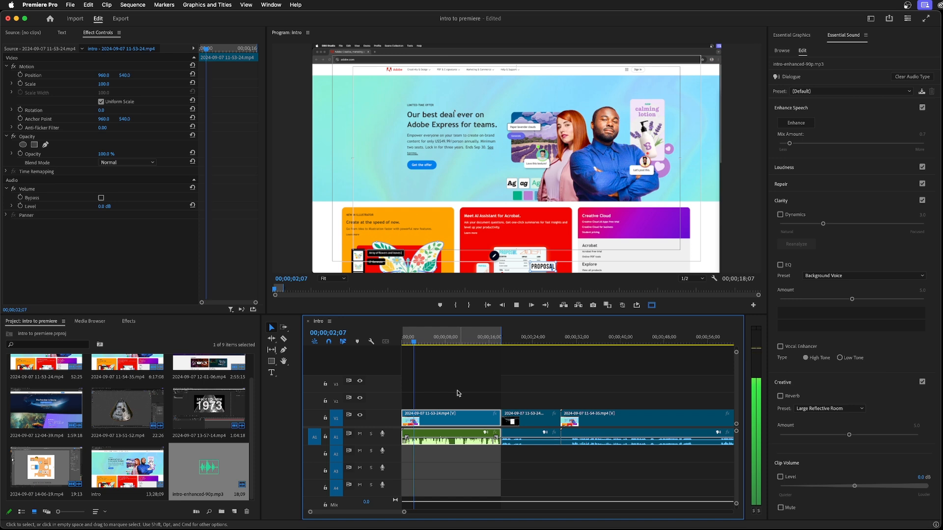
key(space)
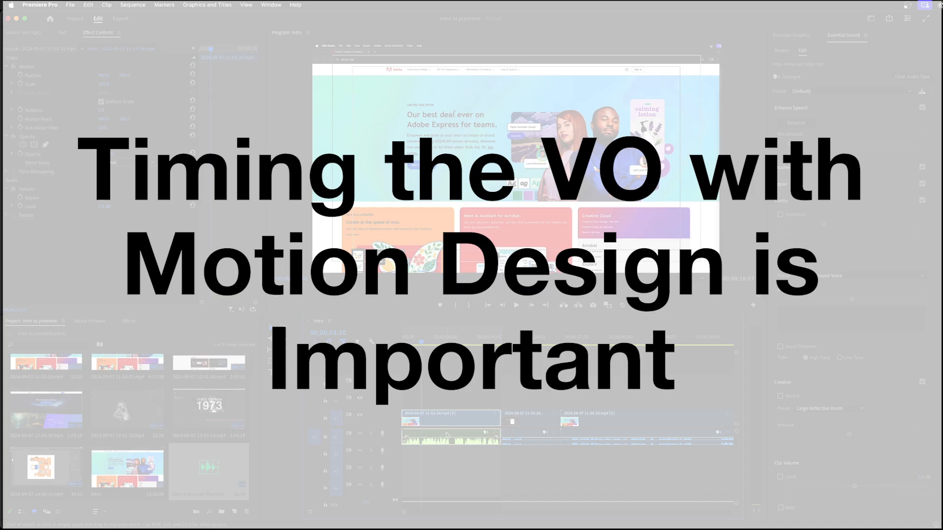
Try a 200% speed on the linked intro clip, play it from the start, and undo the speed change.
right_click(447, 435)
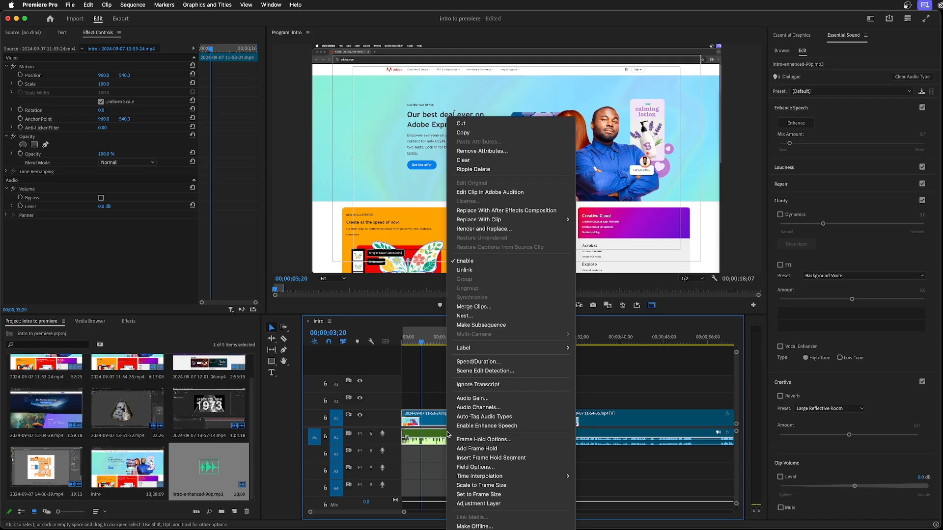
click(474, 364)
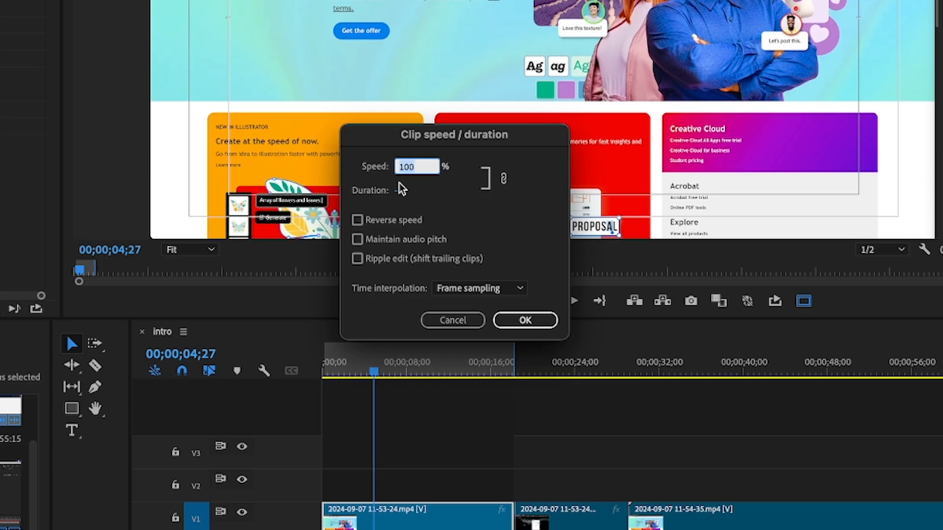
text(200)
key(Return)
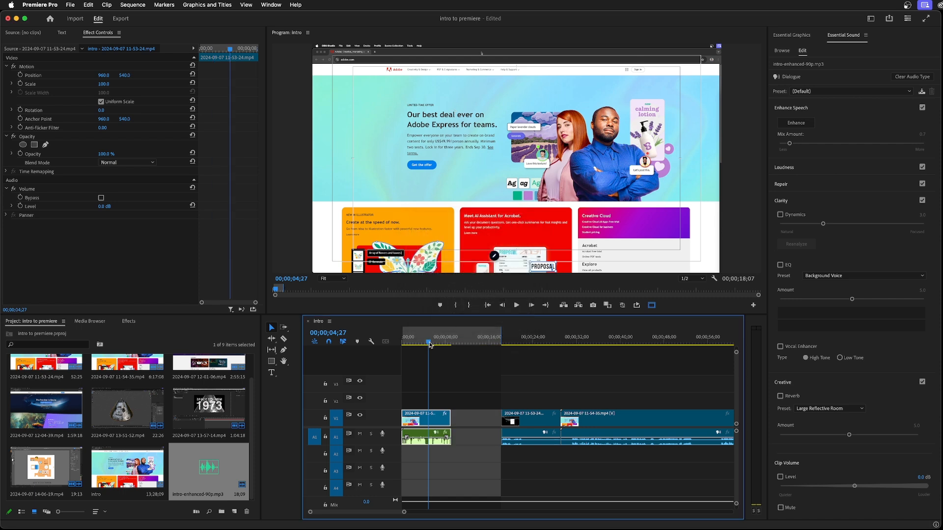
drag(429, 345, 384, 344)
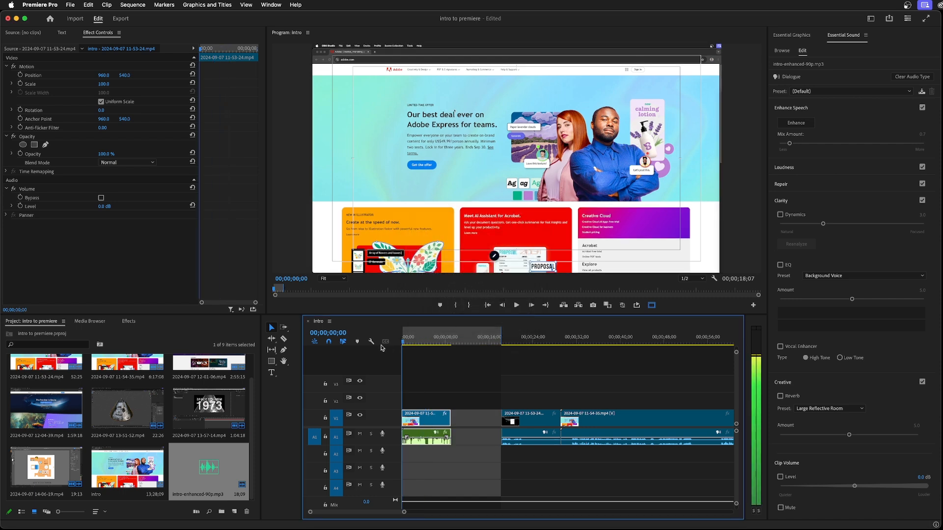
key(space)
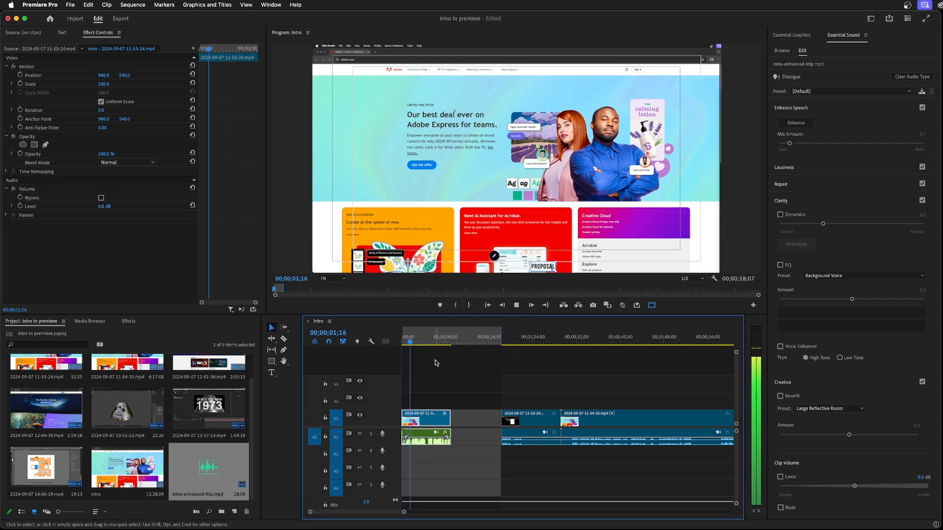
key(space)
key(super+z)
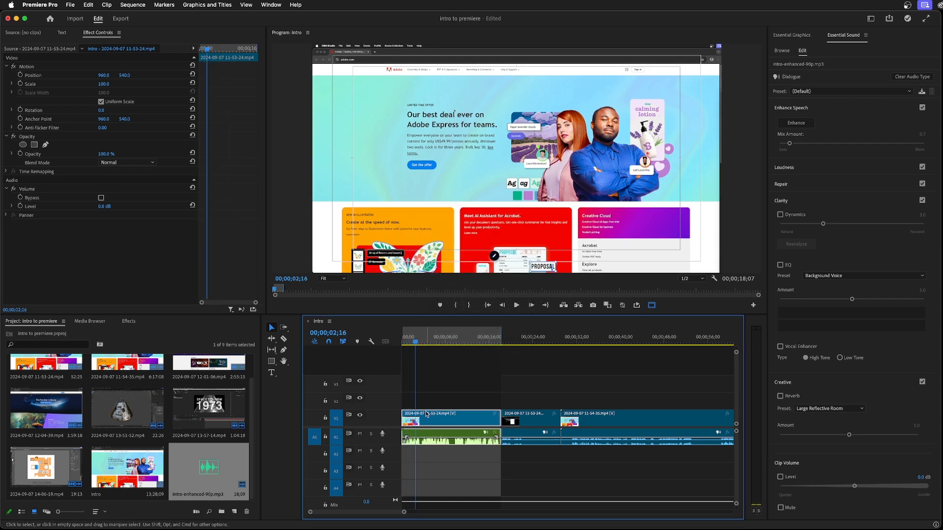
Unlink the enhanced audio from its video, open it in Adobe Audition for editing, and close the Audition Learn window.
right_click(440, 434)
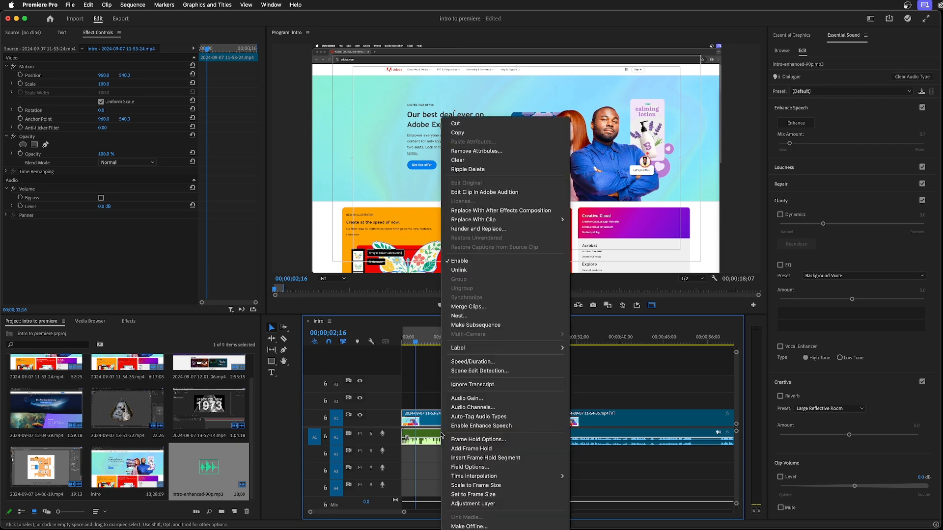
click(458, 270)
click(437, 436)
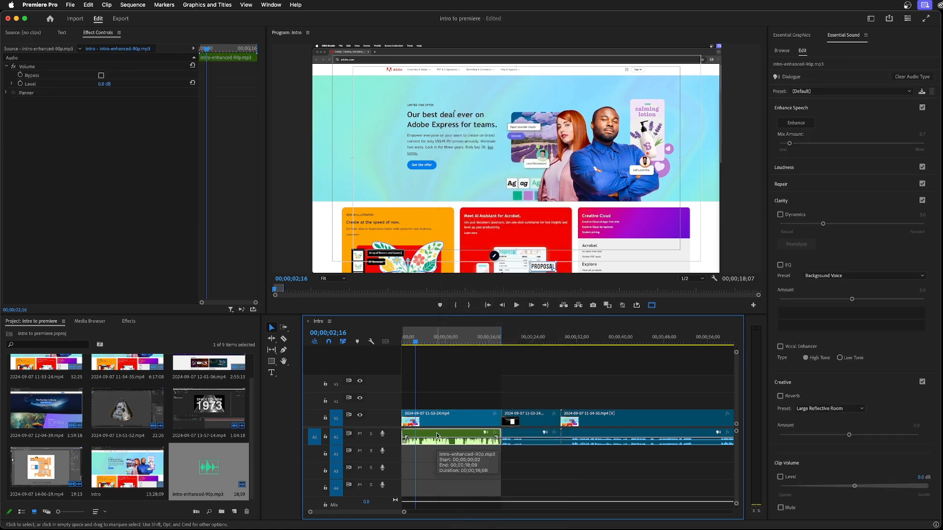
right_click(437, 435)
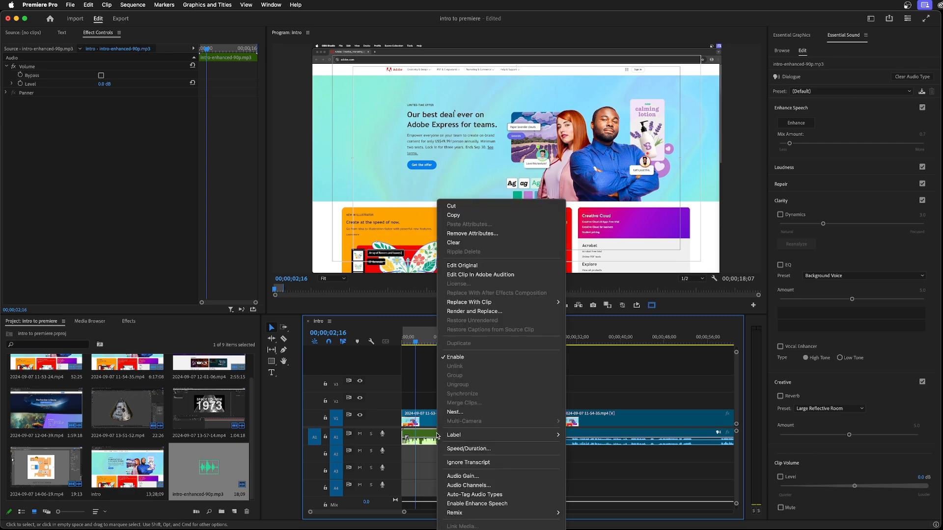
click(493, 275)
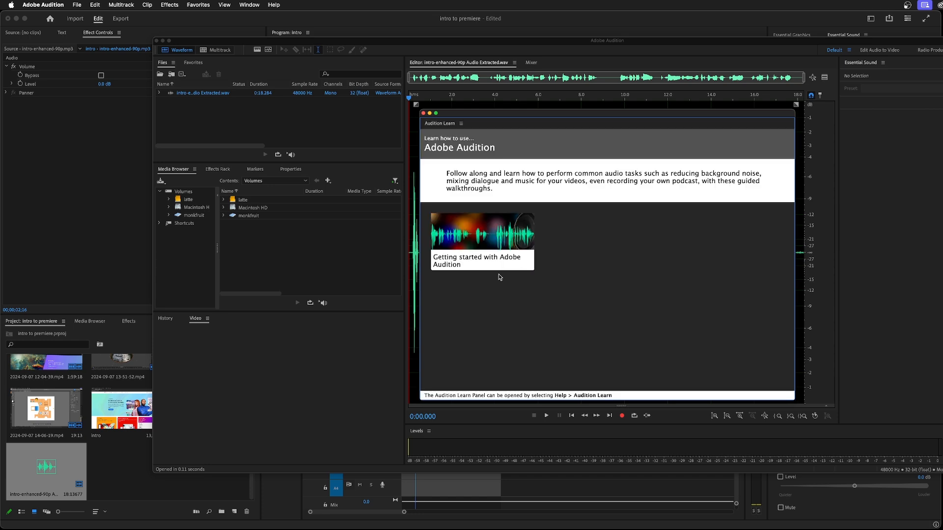
click(423, 113)
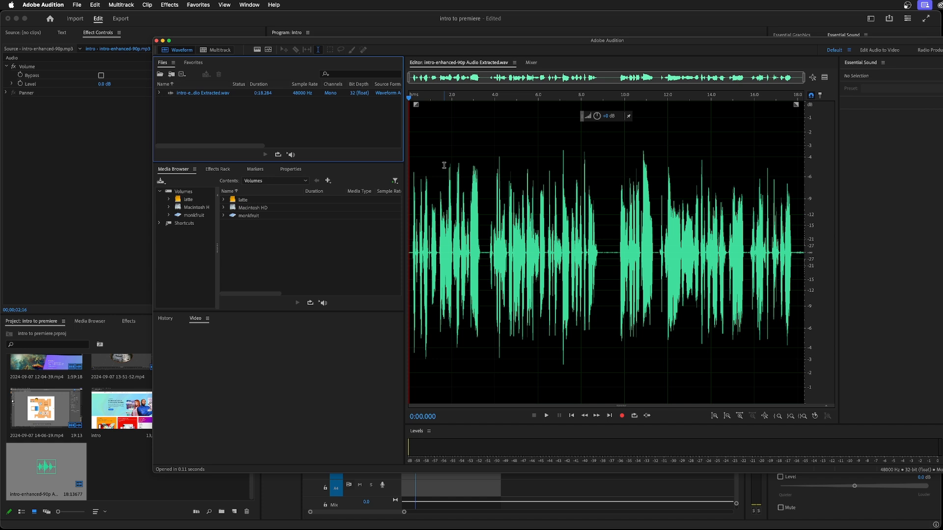
Try cutting the short silent gap at about 3.3 s out of the waveform, and undo the deletion.
click(483, 228)
drag(481, 231, 486, 235)
click(515, 169)
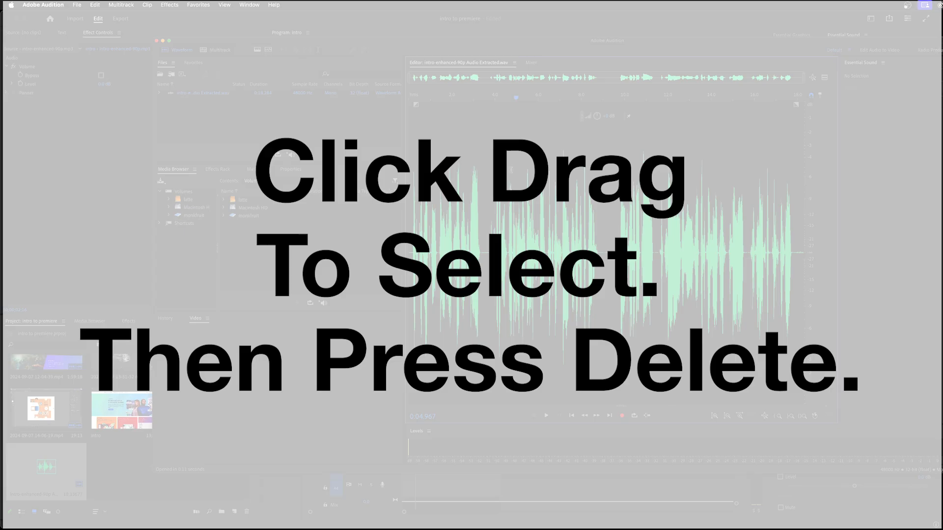
drag(480, 197, 488, 197)
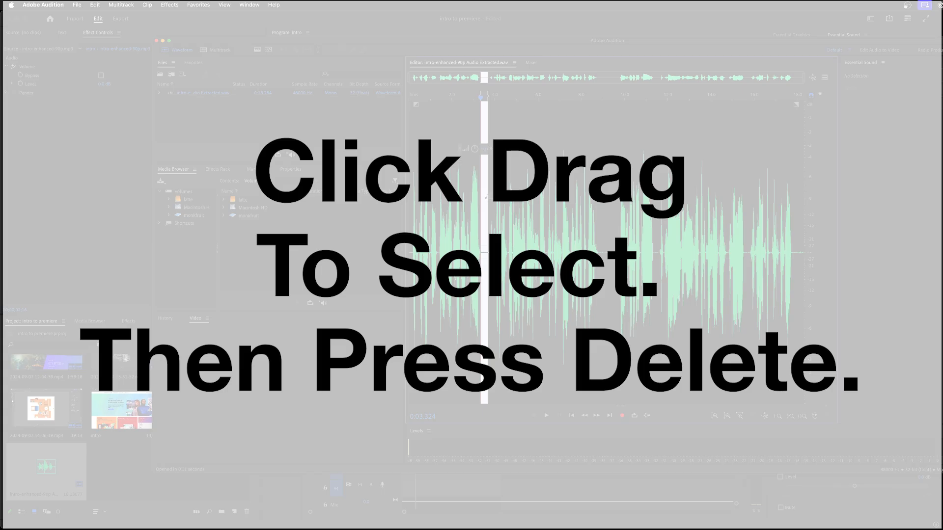
key(Delete)
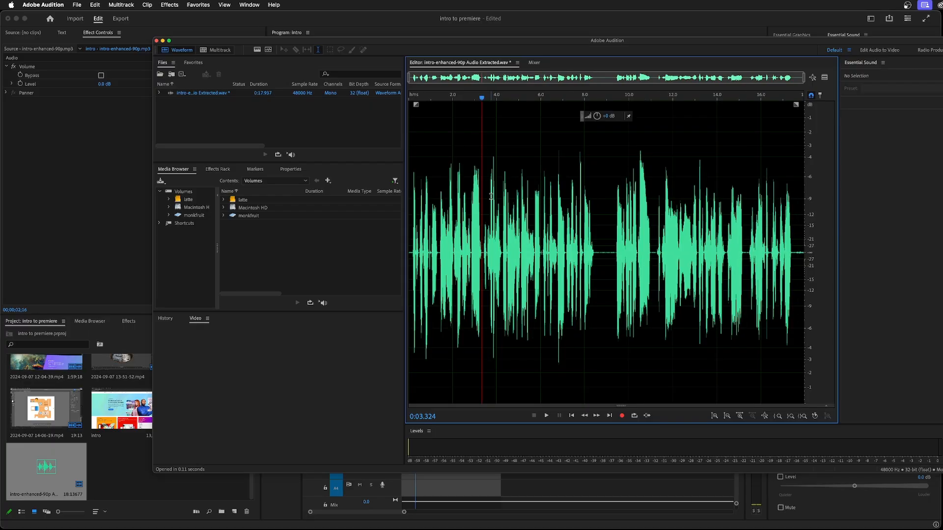
key(super+z)
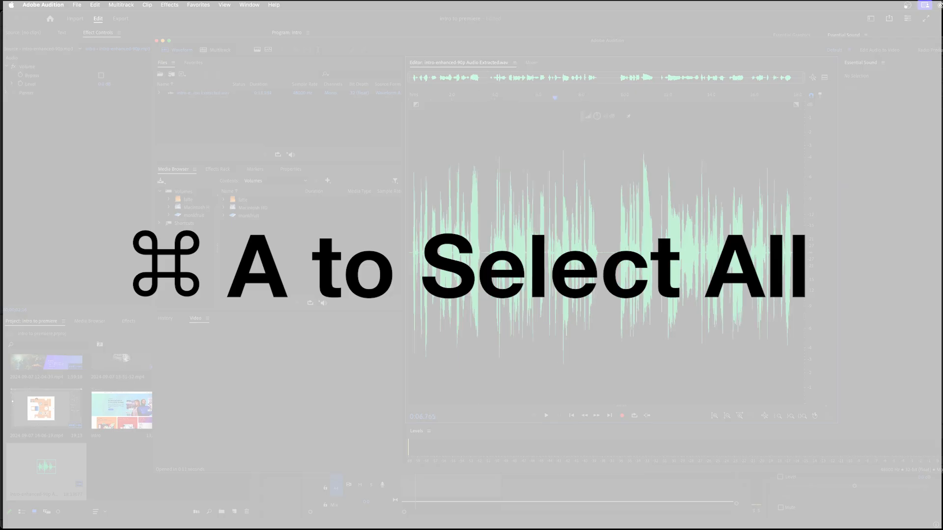
Select the whole waveform and apply the Stretch and Pitch effect with the stretch set to 92%.
key(super+a)
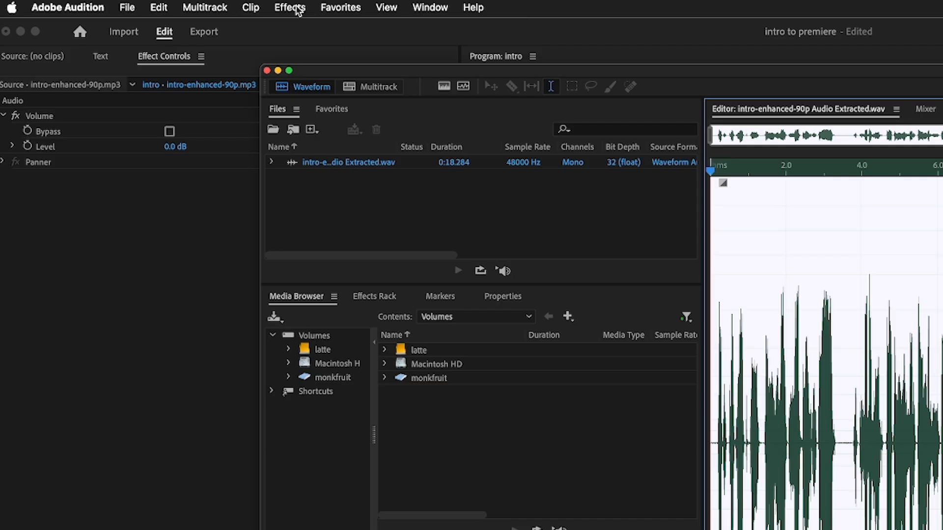
click(170, 5)
mouse_move(180, 198)
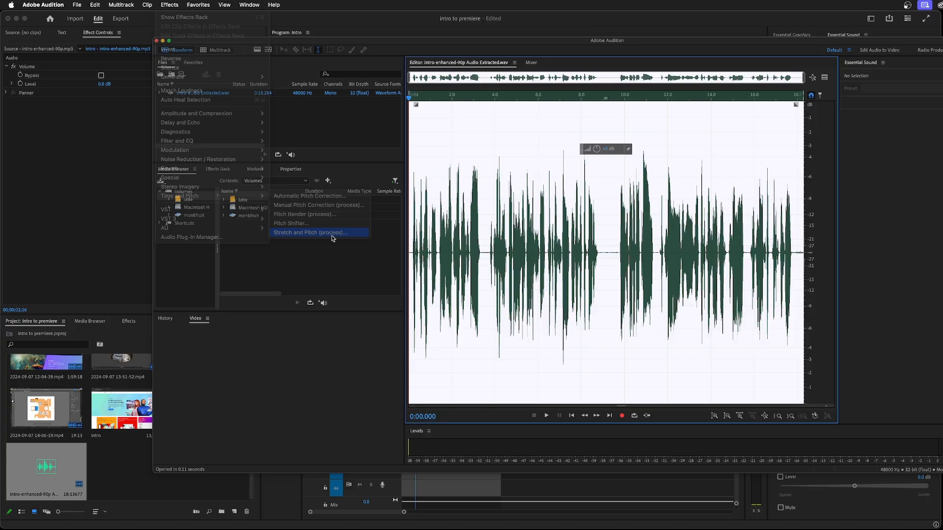
click(577, 417)
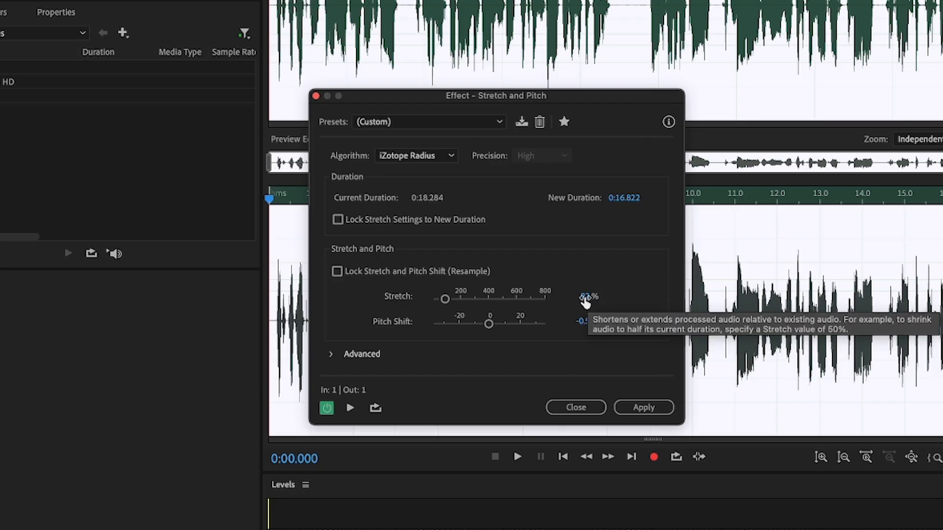
click(587, 297)
text(95)
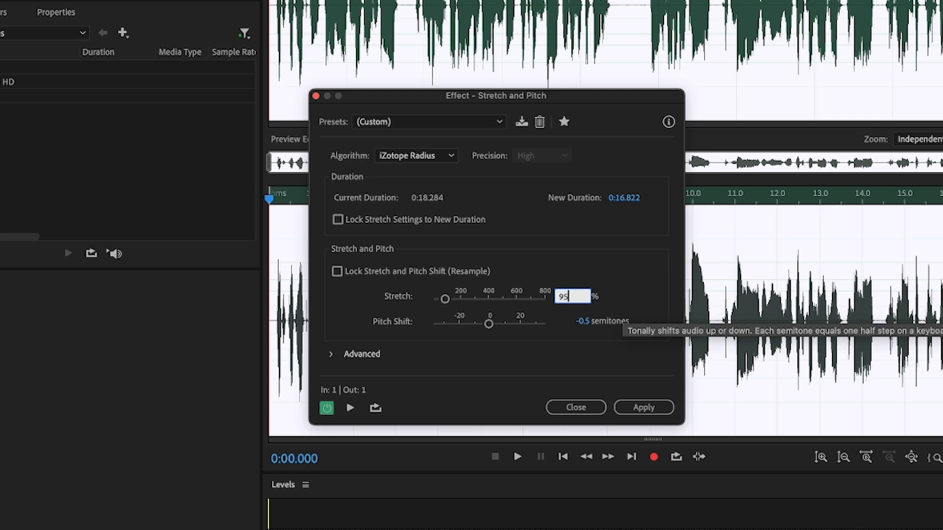
key(Return)
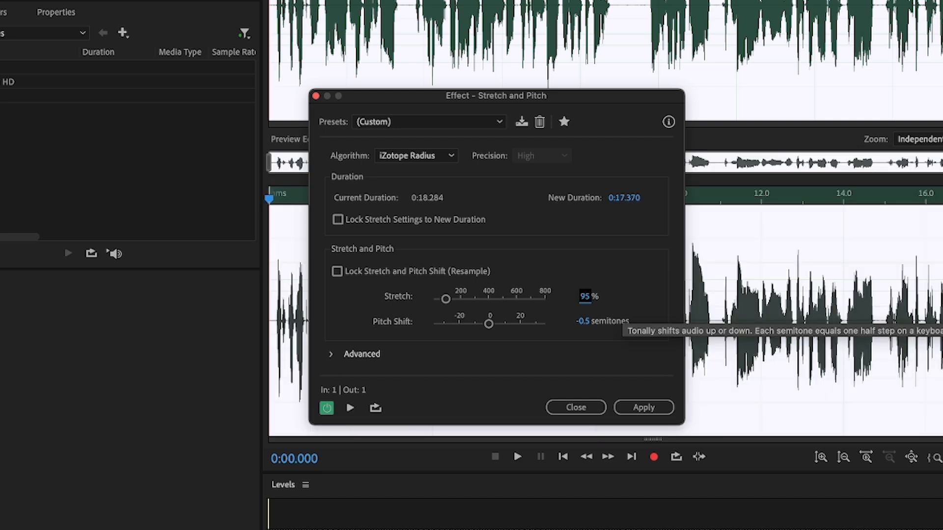
text(92)
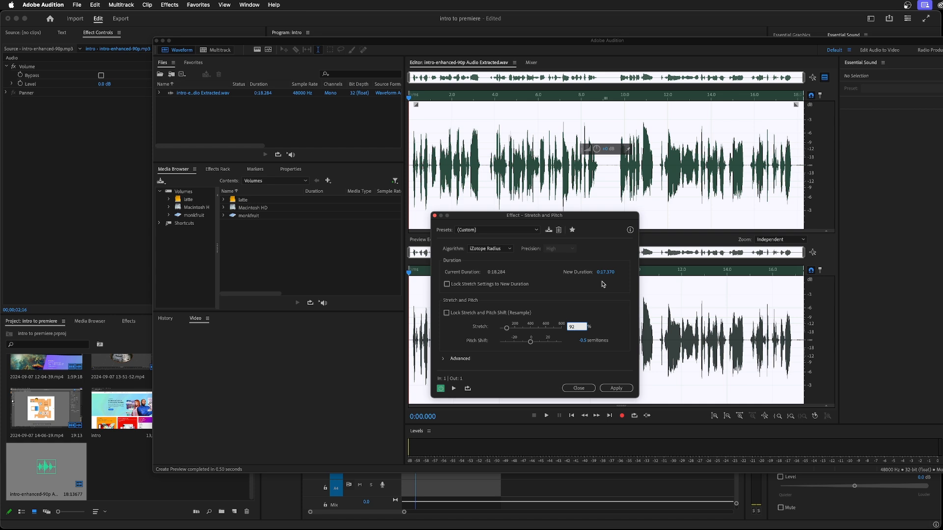
click(616, 388)
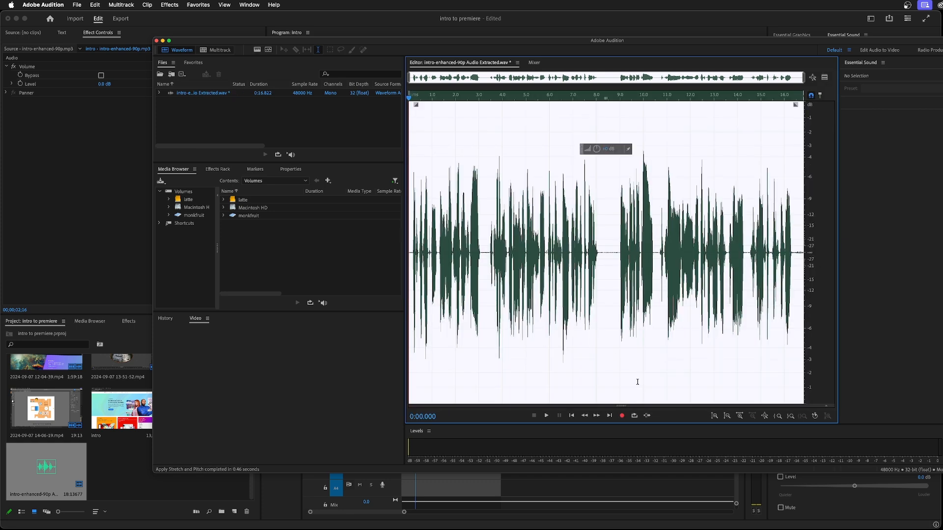
Play the stretched narration from near its beginning to check the pace, and save the audio file.
click(414, 173)
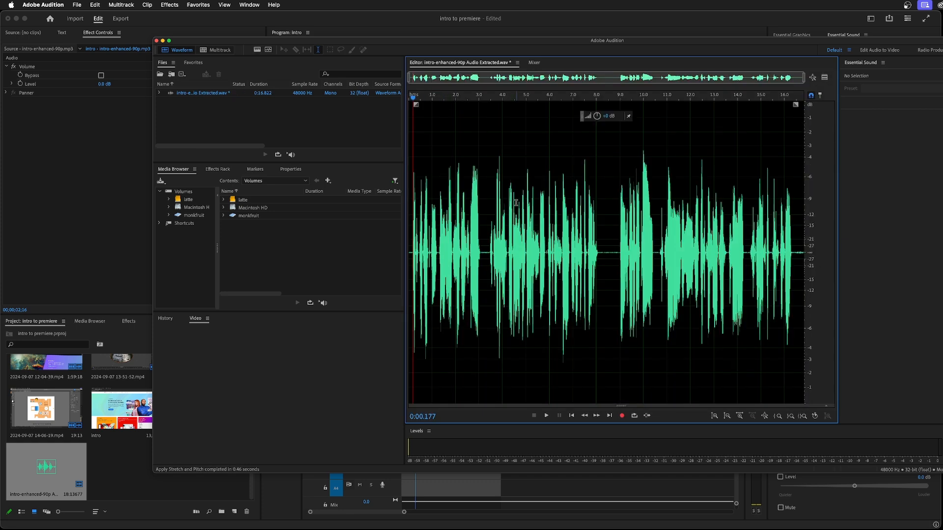
key(space)
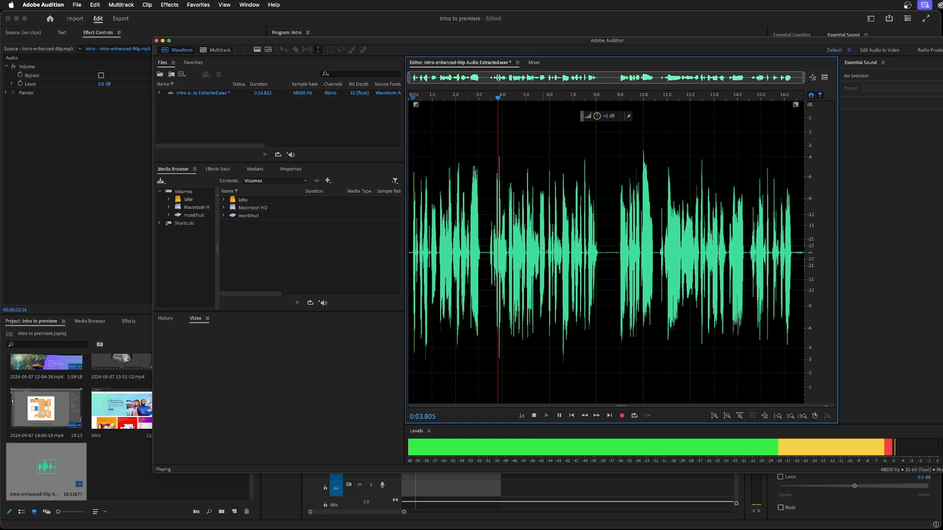
key(space)
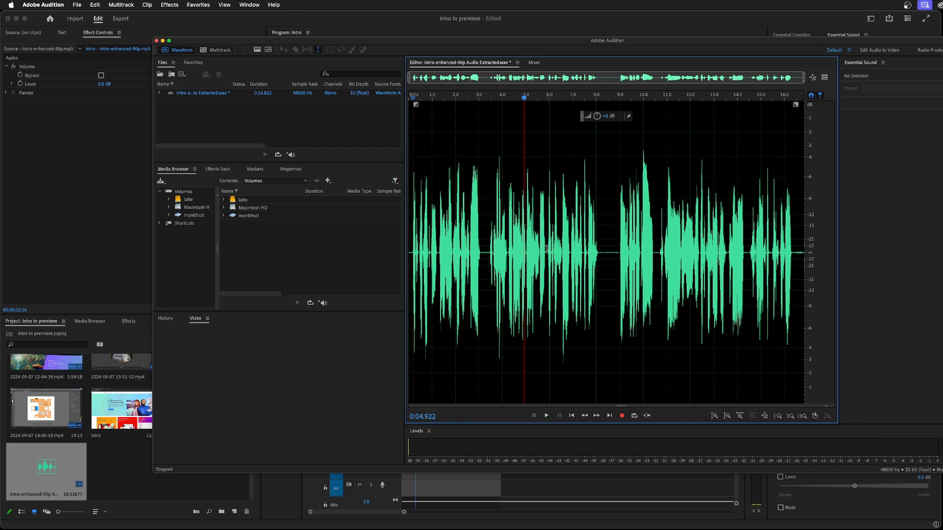
key(super+s)
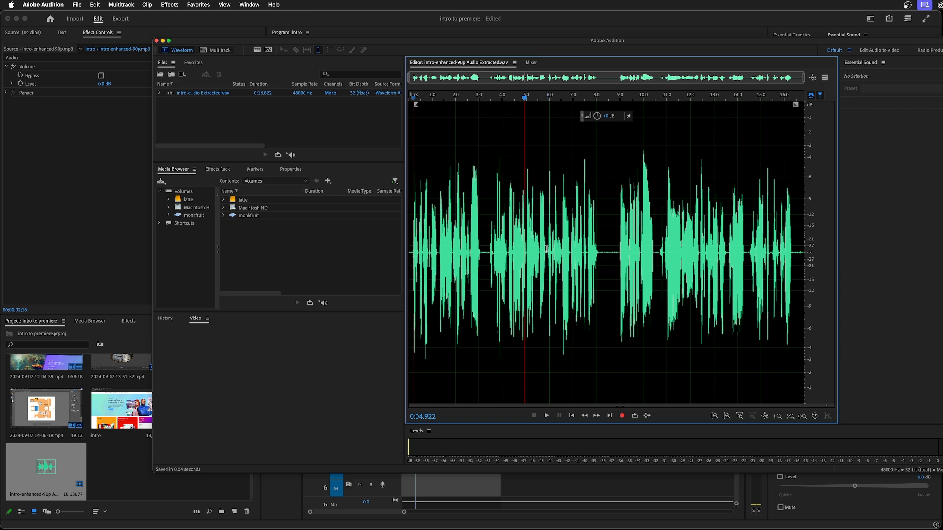
Switch to Premiere Pro, try trimming the empty end off the enhanced narration clip on A1, and undo the trim.
click(475, 476)
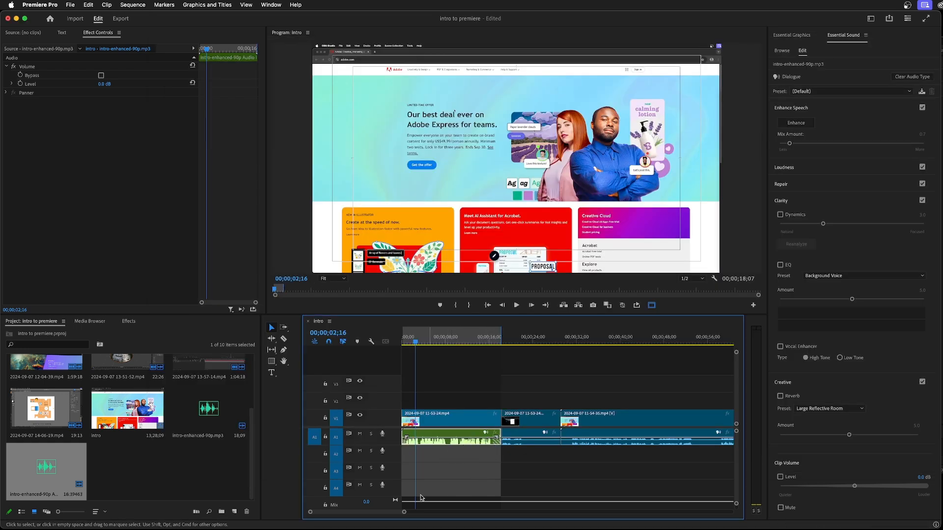
drag(404, 511, 376, 511)
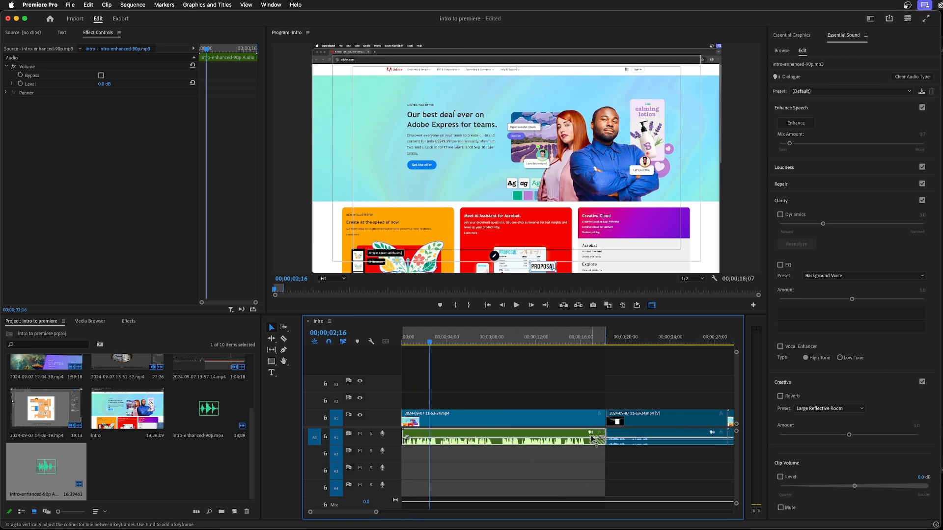
drag(602, 433, 591, 434)
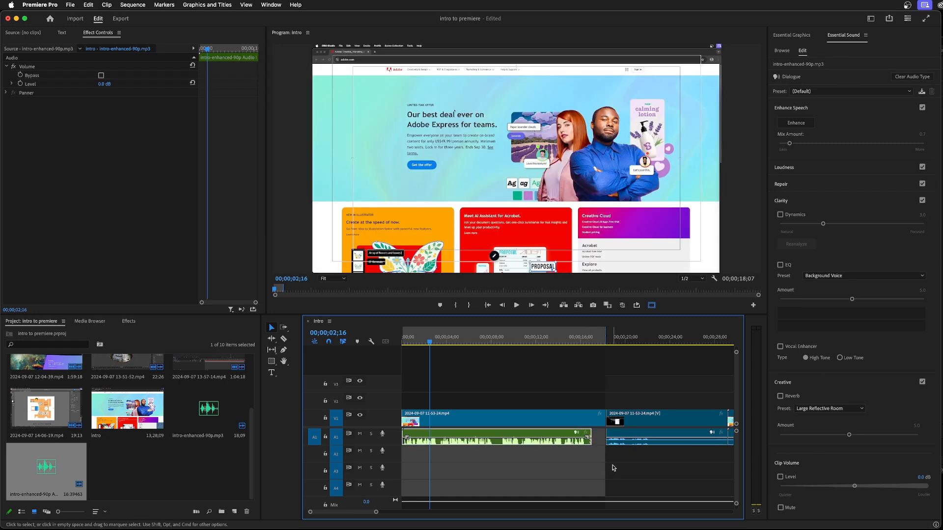
key(super+z)
Select the first video clip on V1 together with the enhanced audio below it and link the two.
click(538, 426)
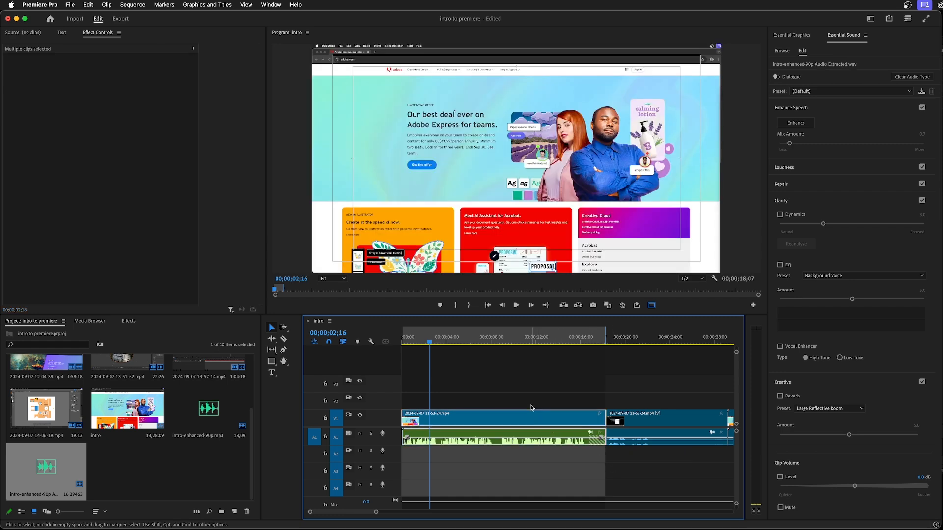
drag(520, 391, 534, 463)
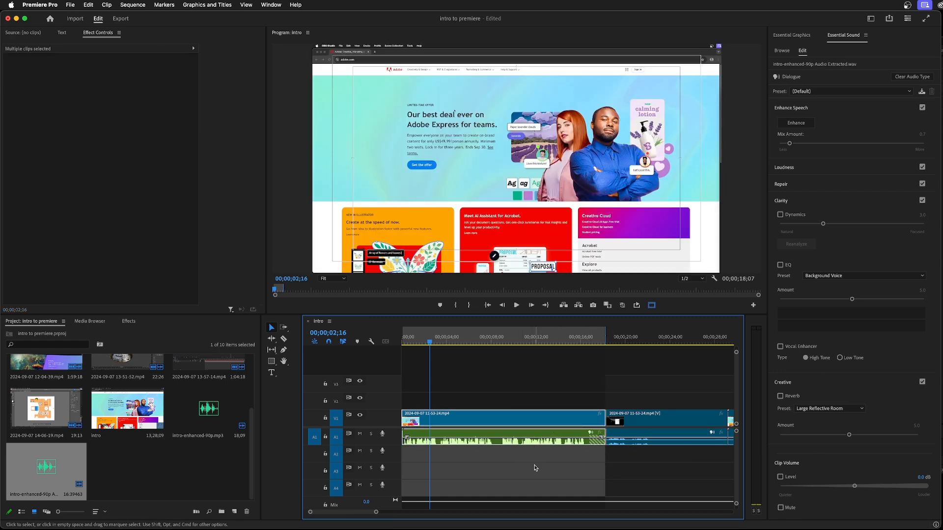
right_click(529, 418)
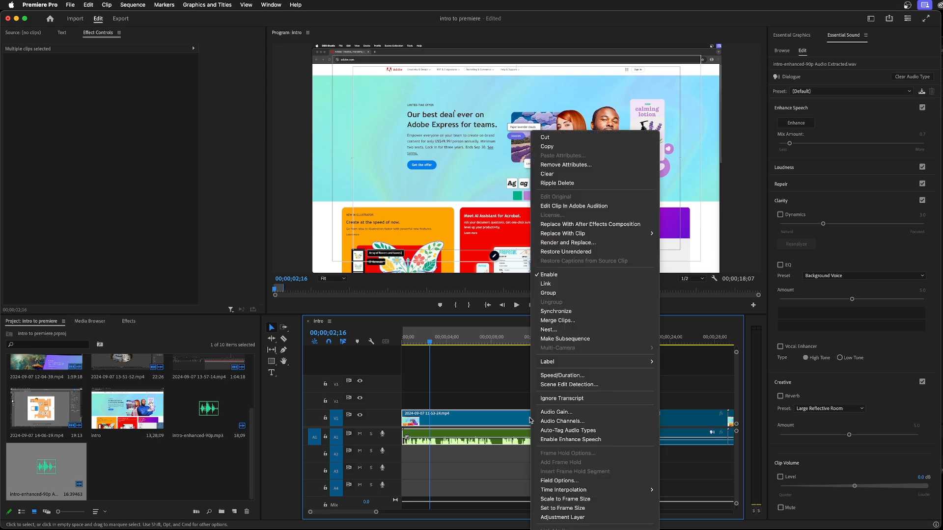
click(567, 284)
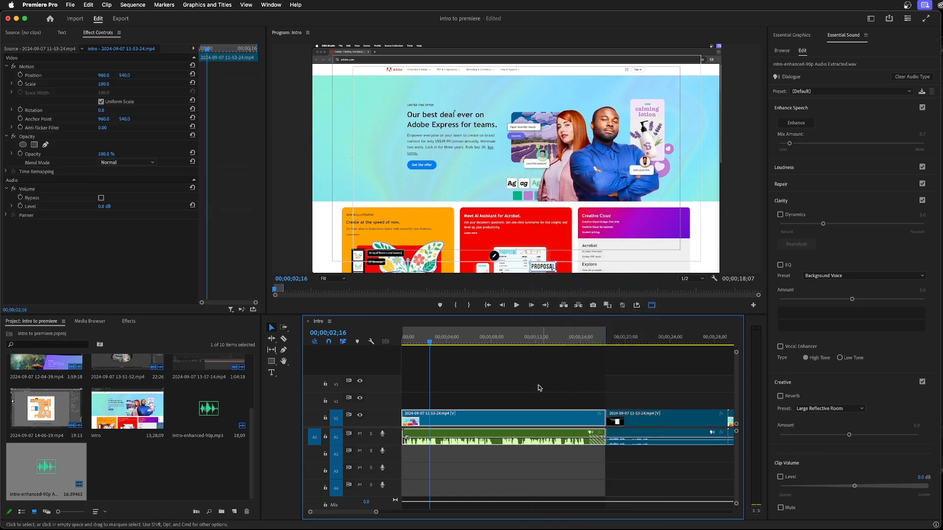
Play the intro sequence from the start to check the stretched narration against the video.
click(433, 343)
key(space)
key(Home)
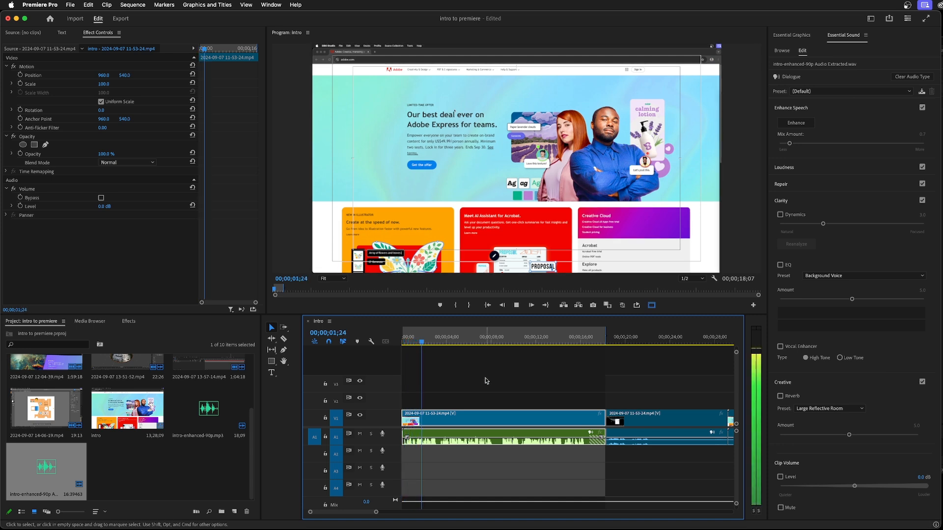
key(space)
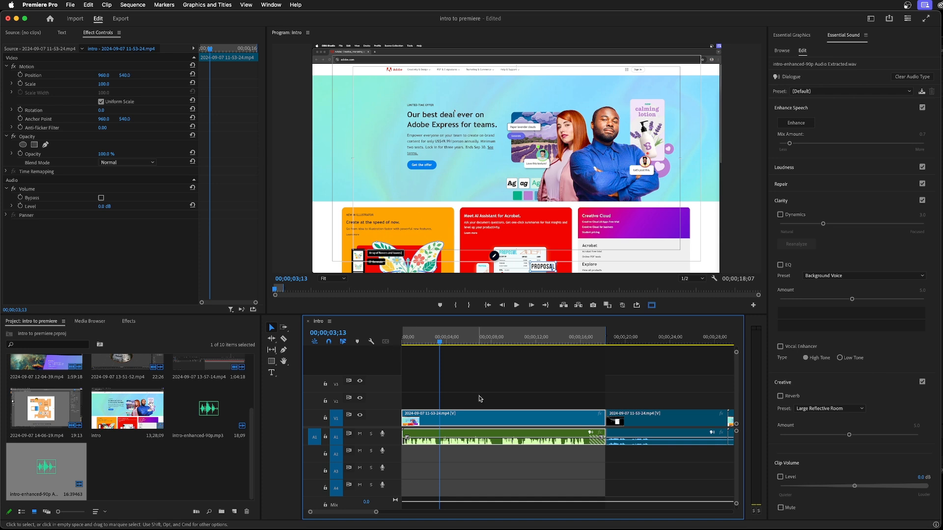
click(508, 362)
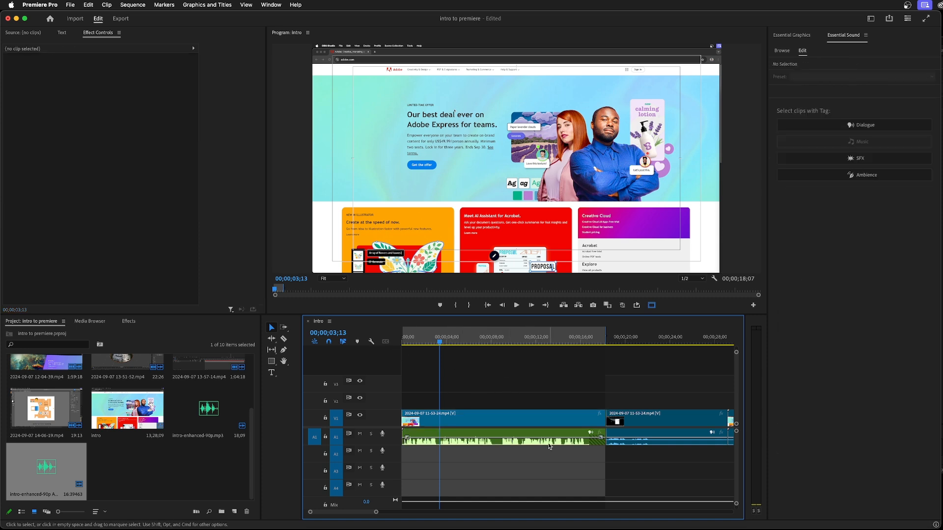
click(256, 265)
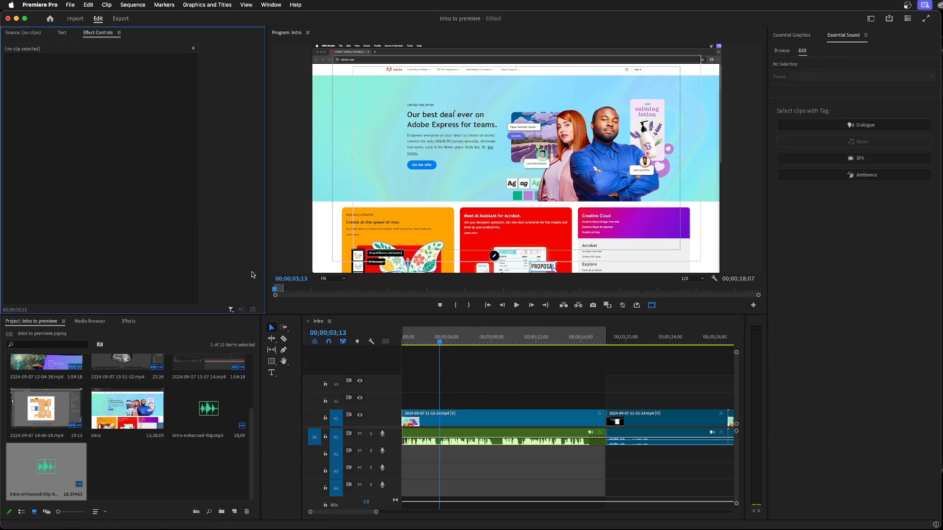
click(259, 409)
Send the intro sequence to Adobe Media Encoder and remove the older failed and stopped jobs from the queue.
click(449, 384)
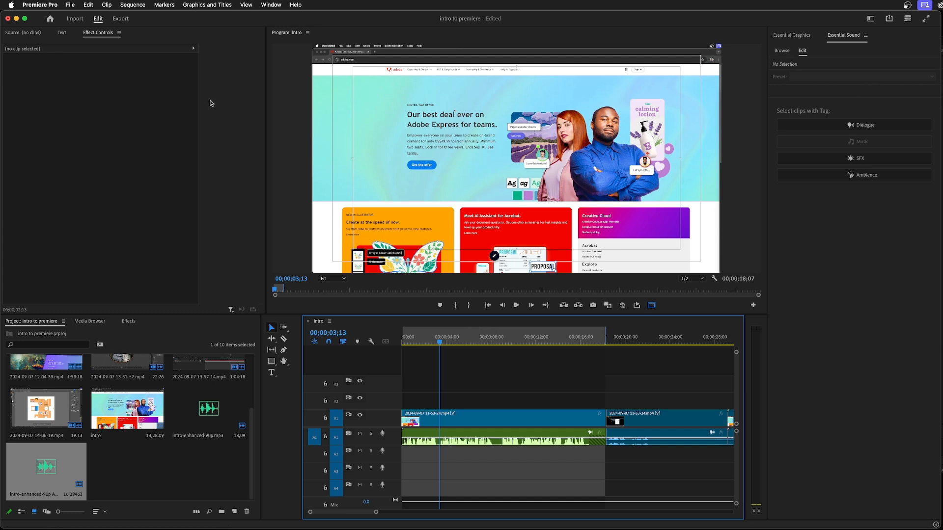
click(70, 5)
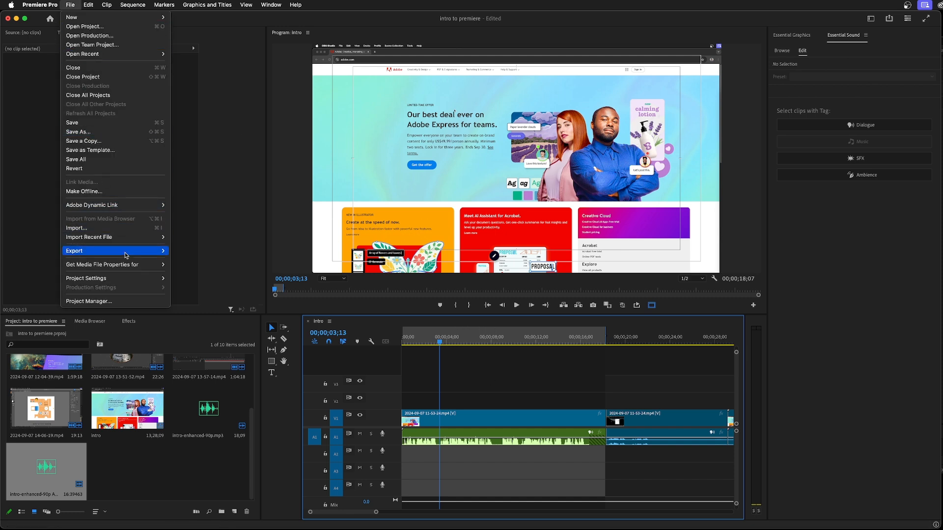
mouse_move(126, 251)
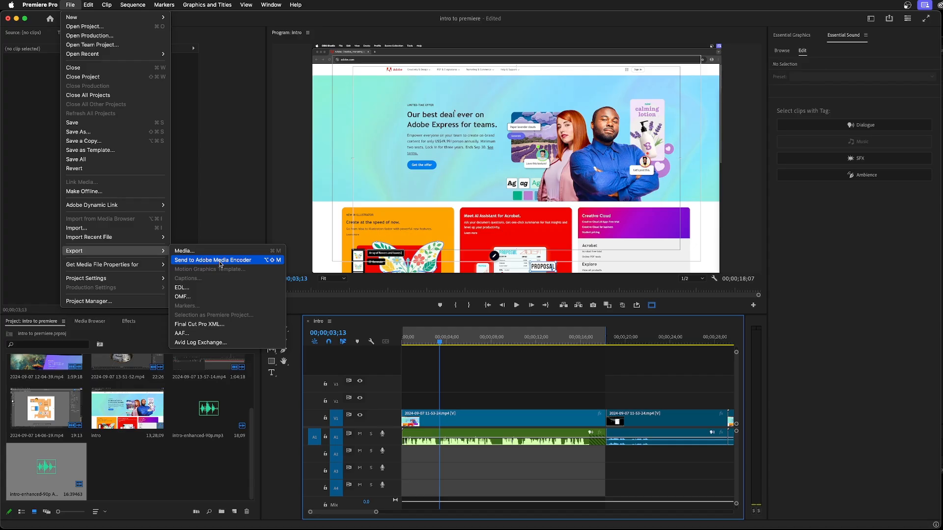
click(369, 447)
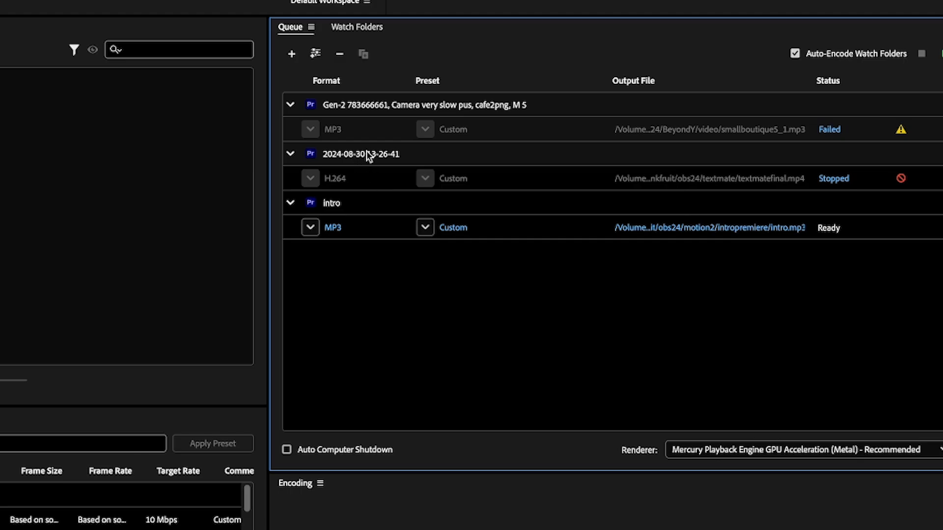
key(Delete)
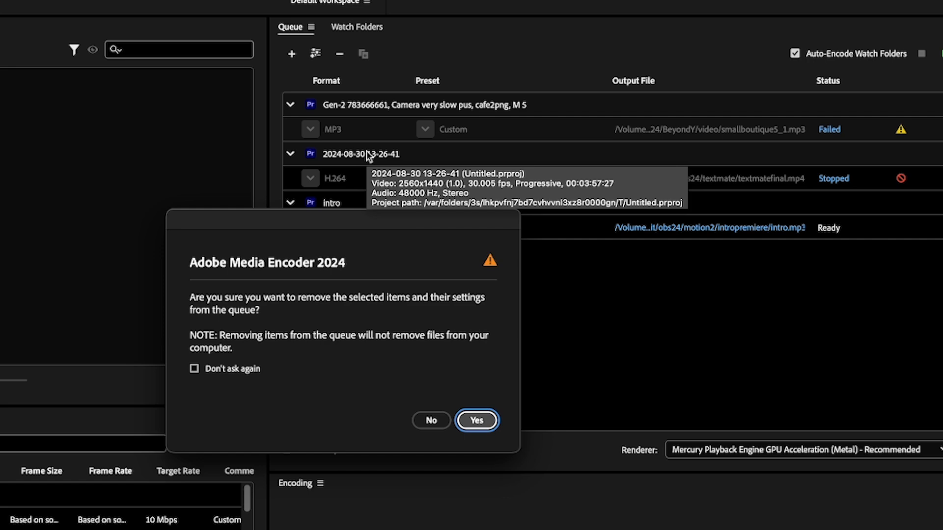
click(485, 419)
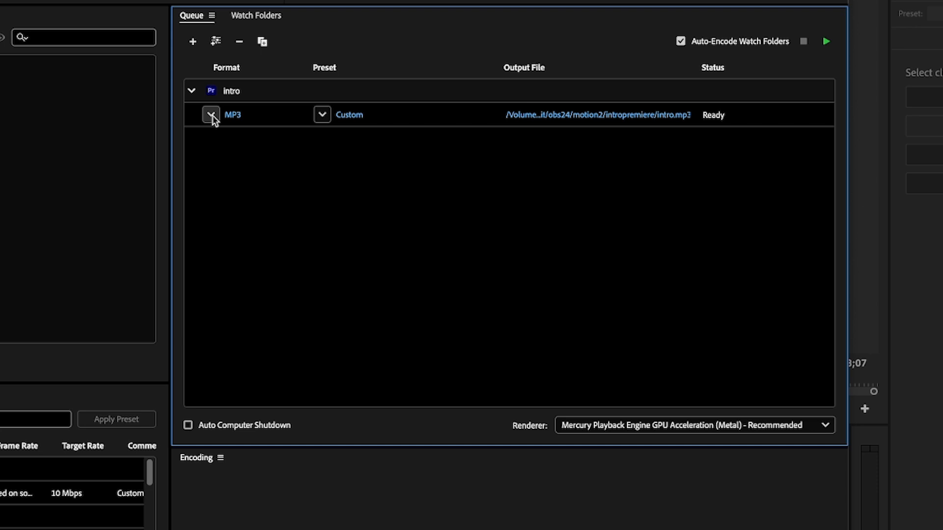
Set the intro job's format to H.264 and its preset to Adobe Stock HD with Audio (20Mbps).
click(212, 116)
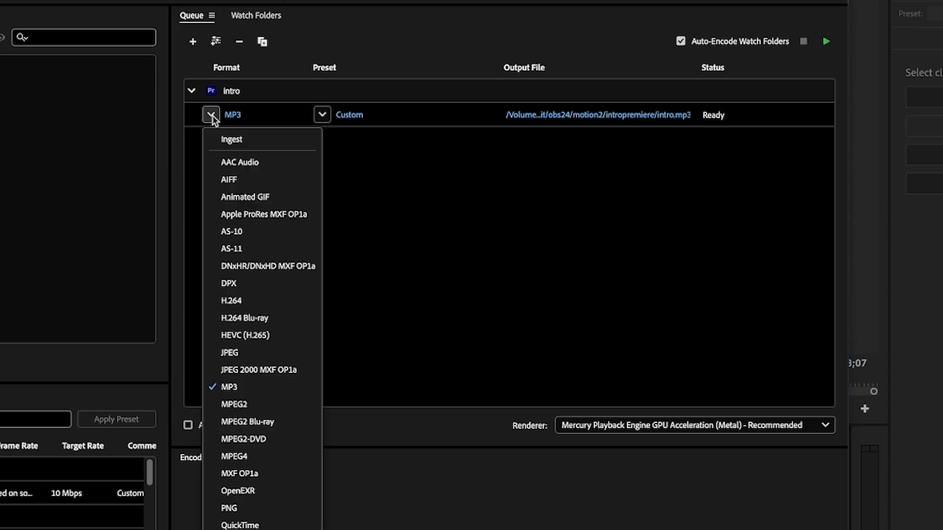
click(251, 301)
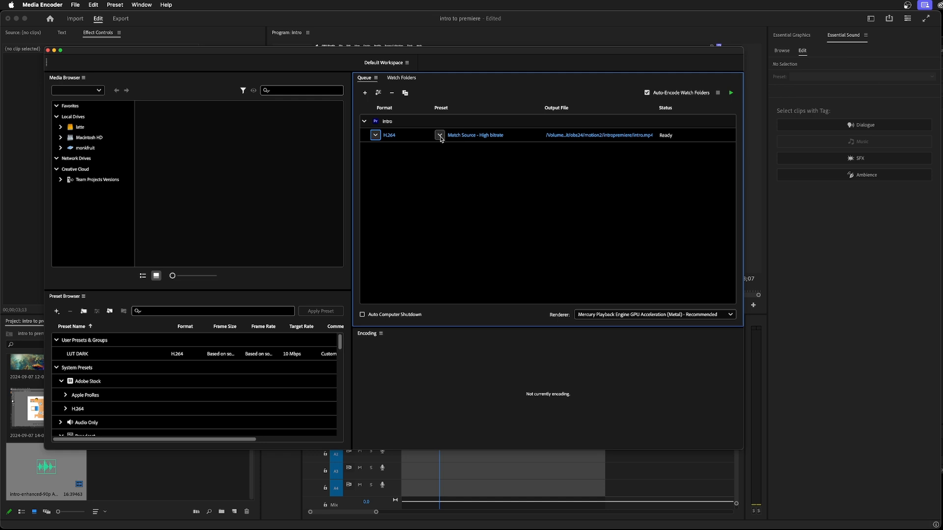
click(441, 136)
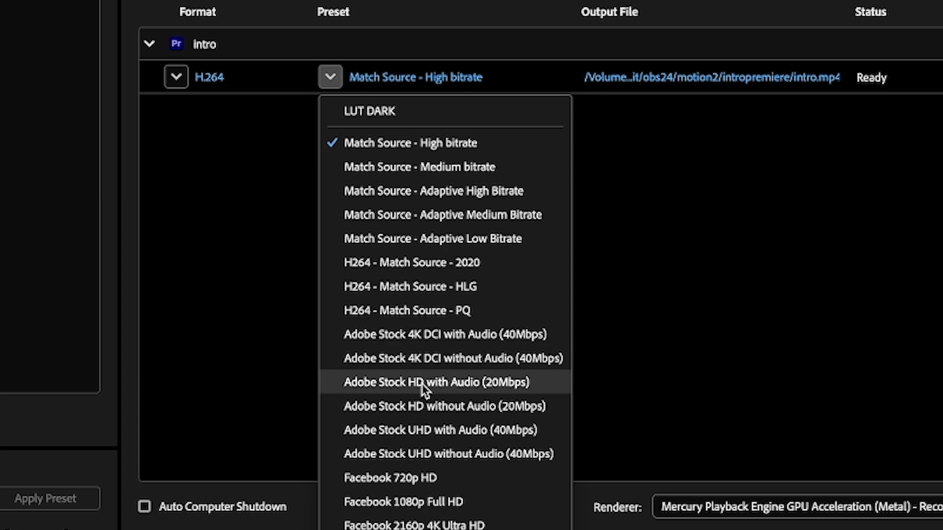
click(483, 382)
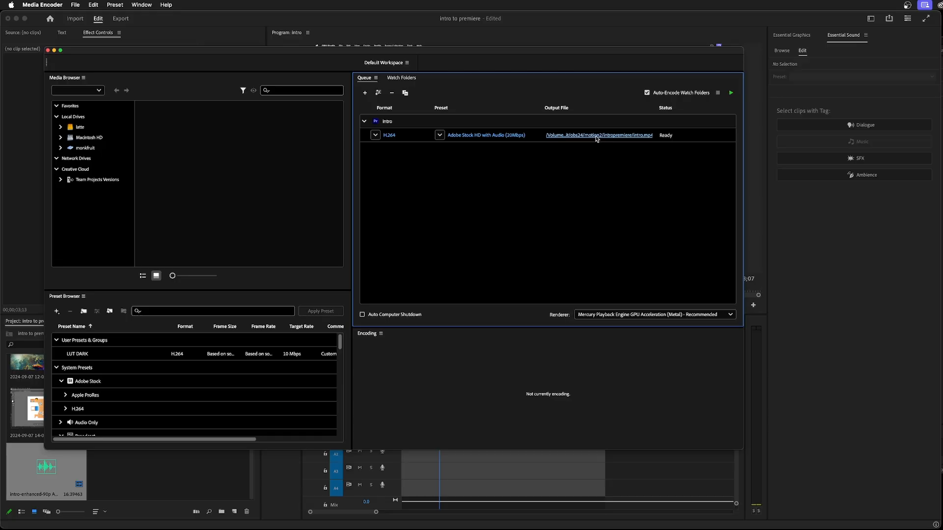
Name the intro job's output file intro-tempfinal and save it in the intropremiere folder.
click(576, 211)
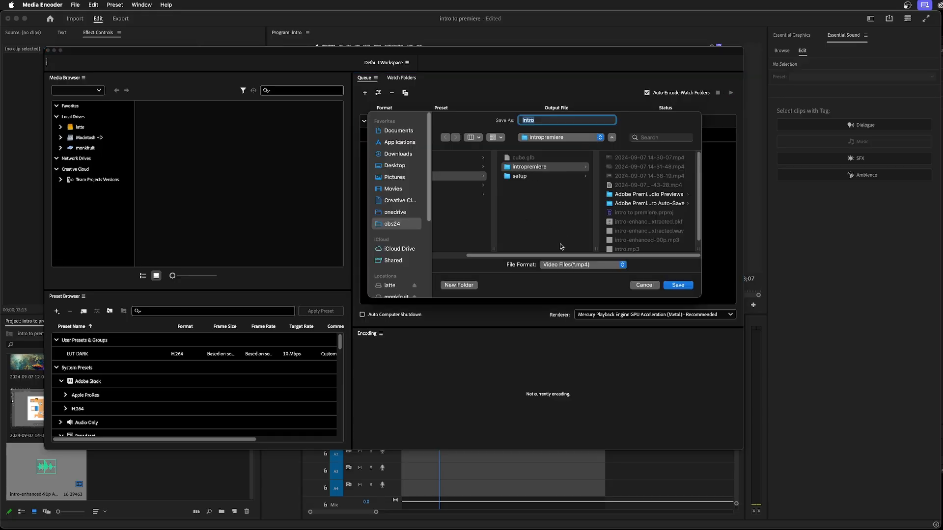
scroll(563, 252, left, 3)
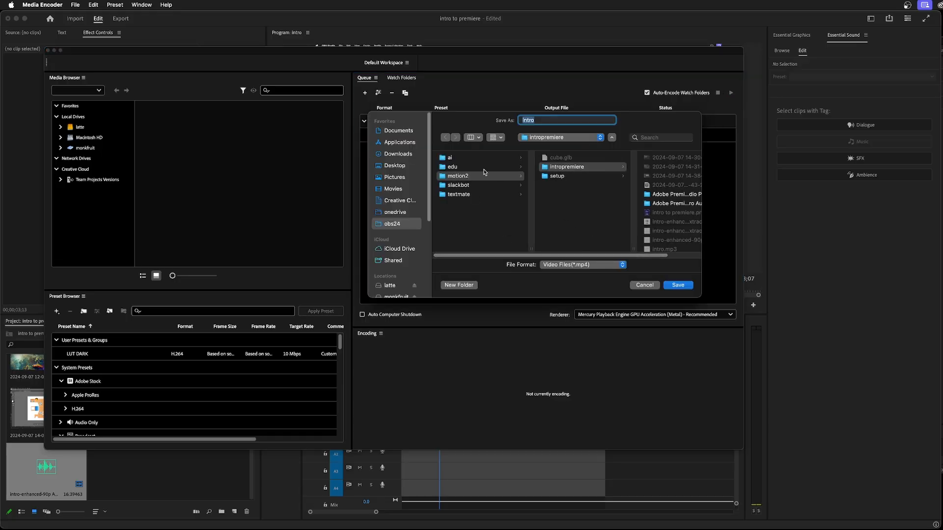
scroll(595, 253, right, 3)
click(560, 120)
text(-tempfinal)
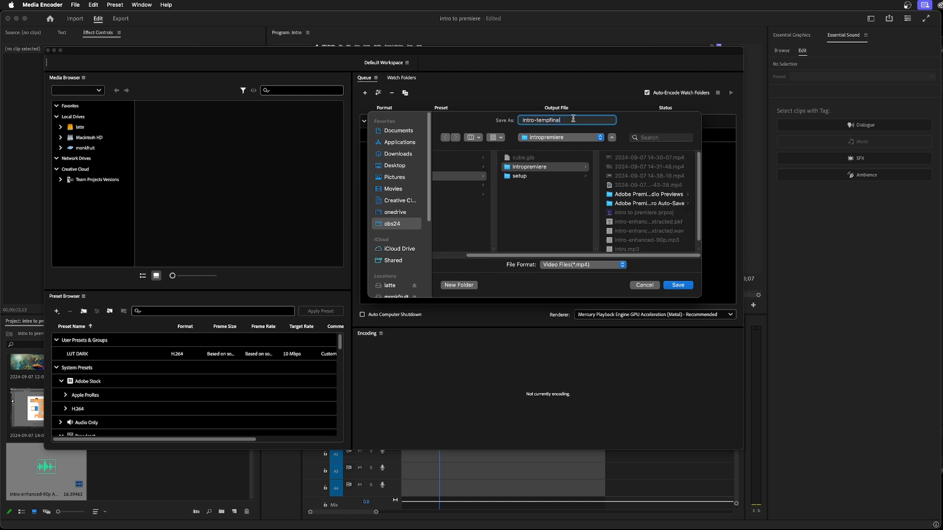
click(677, 285)
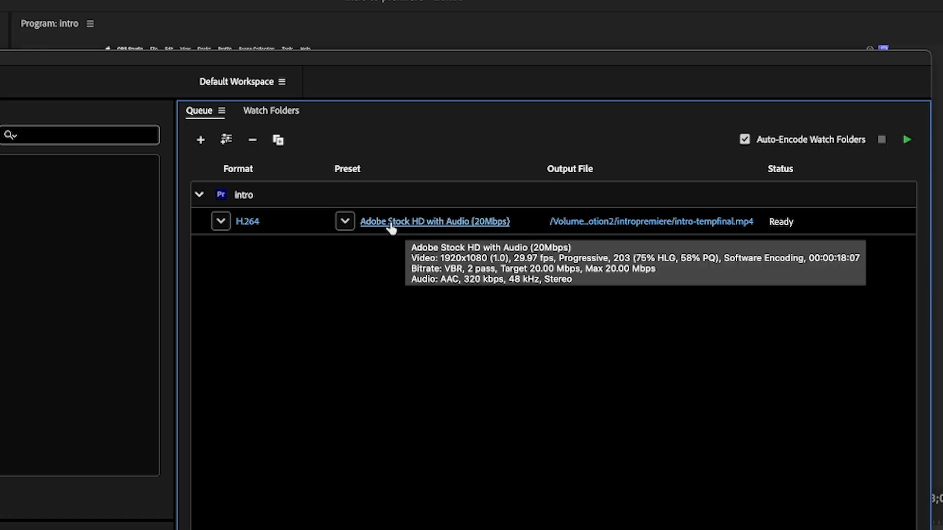
Open the intro job's export settings and match all its video settings to the source.
click(412, 225)
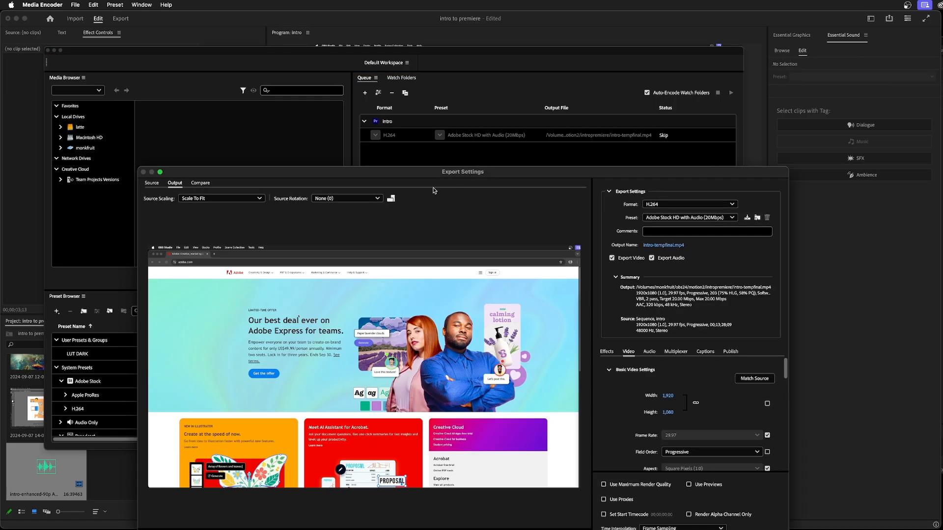
drag(427, 173, 318, 76)
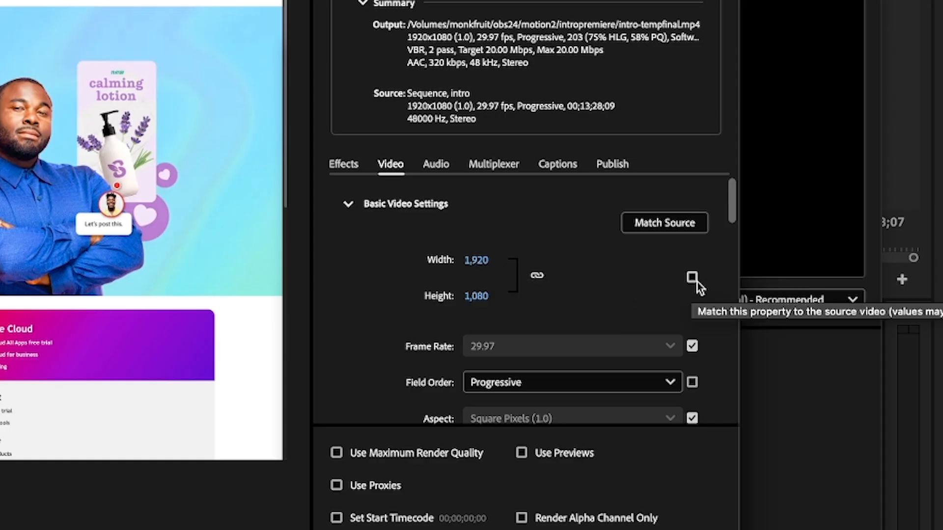
click(663, 225)
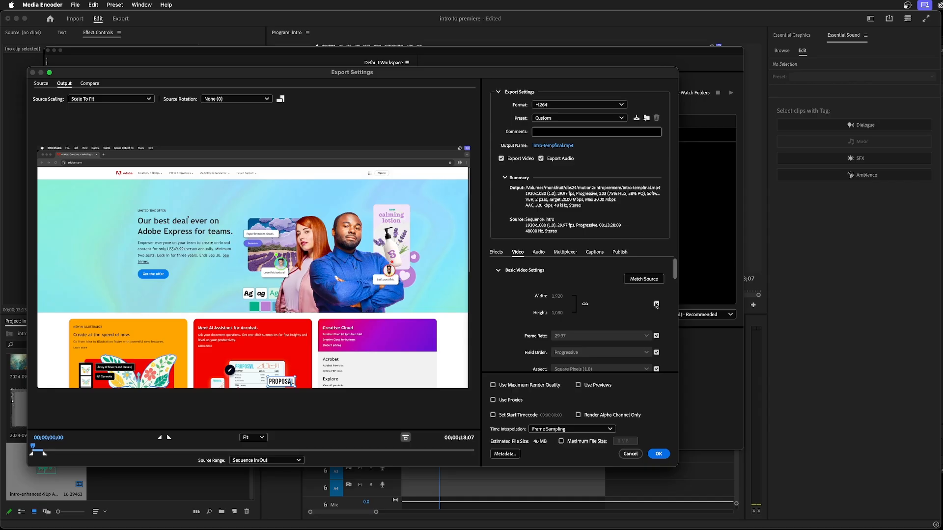
Try an unlinked frame height of 1920 without matching the frame size to the source.
click(692, 277)
click(584, 304)
key(Tab)
text(1920)
key(Return)
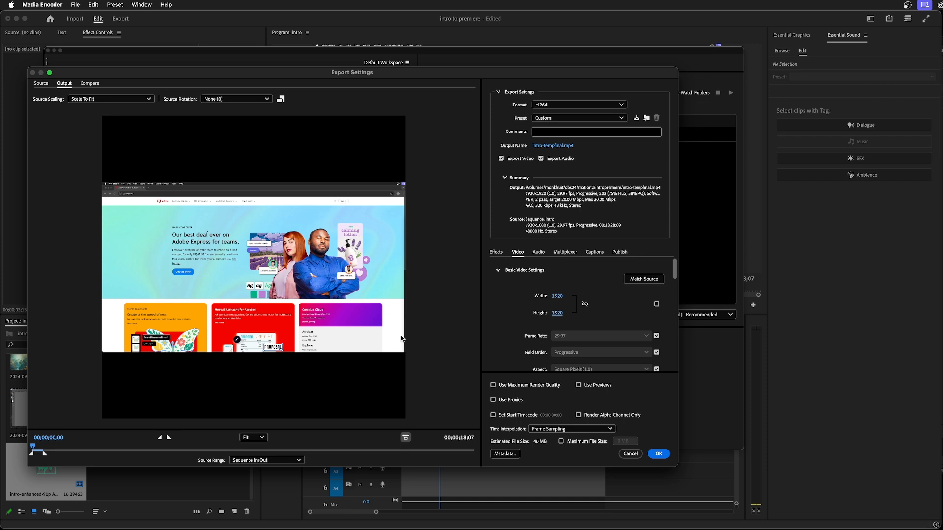
Match the video settings to the source again and accept the intro job's export settings.
click(640, 286)
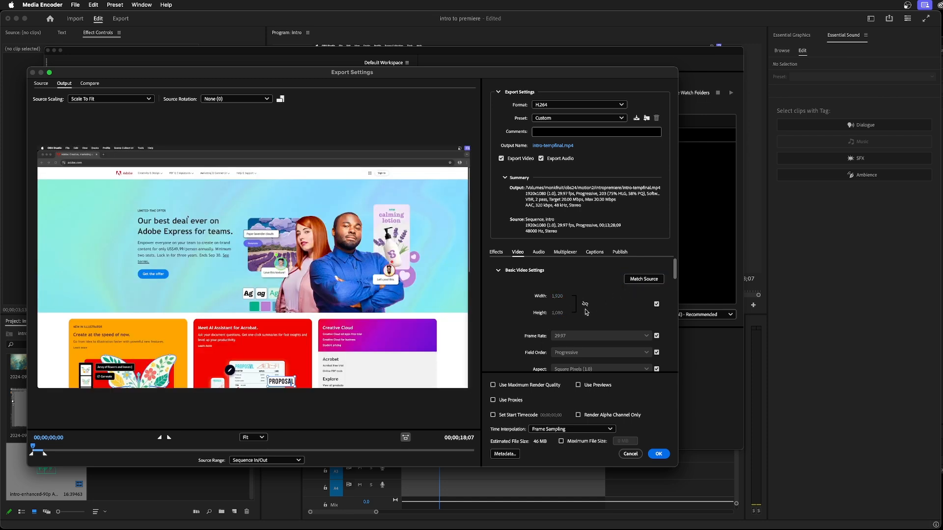
click(658, 452)
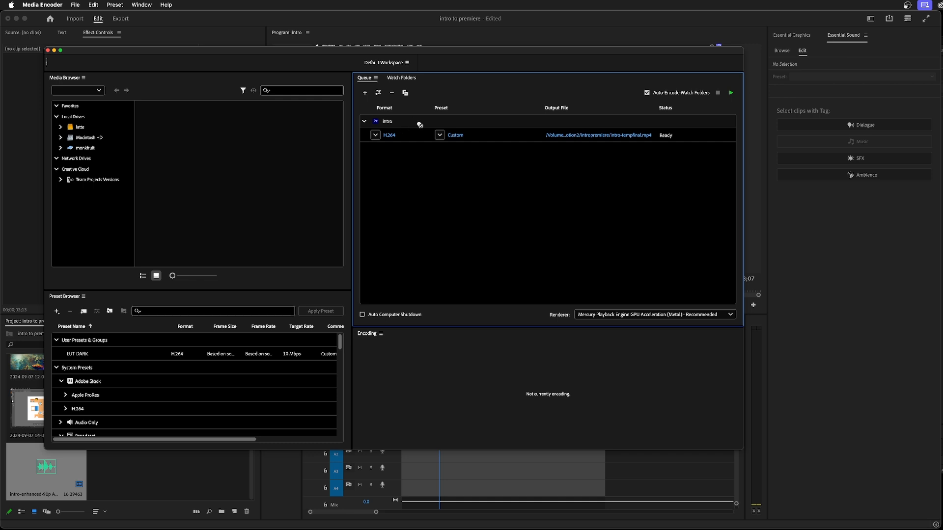
Duplicate the intro job and set the copy's frame width to 1280, with source matching off for the frame size.
key(super+d)
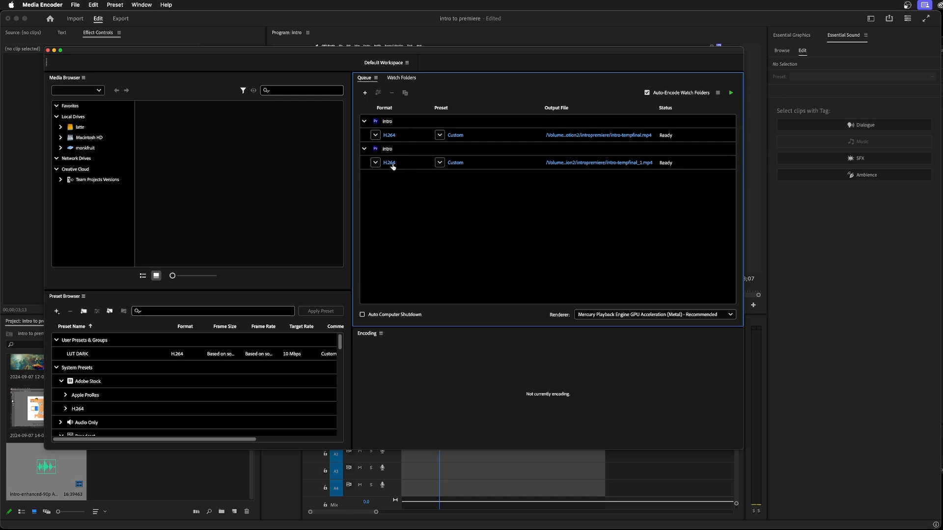
mouse_move(457, 167)
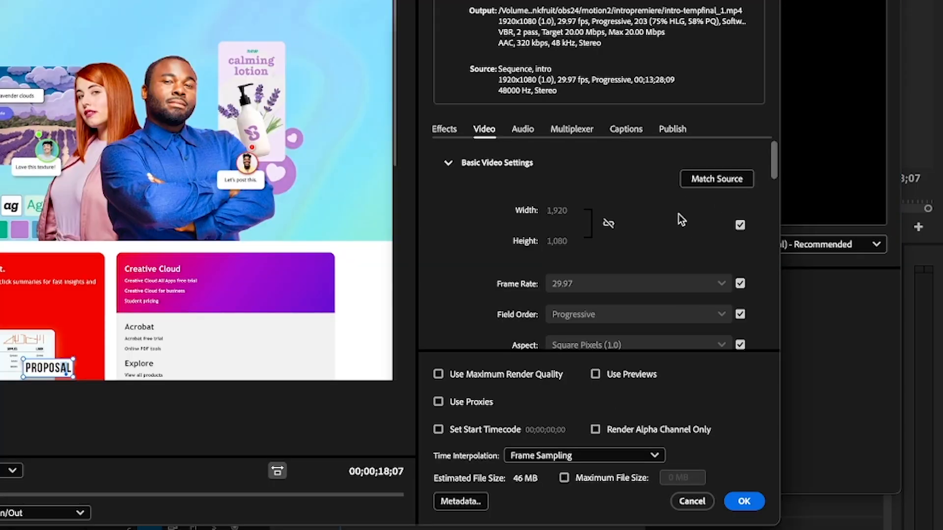
click(740, 225)
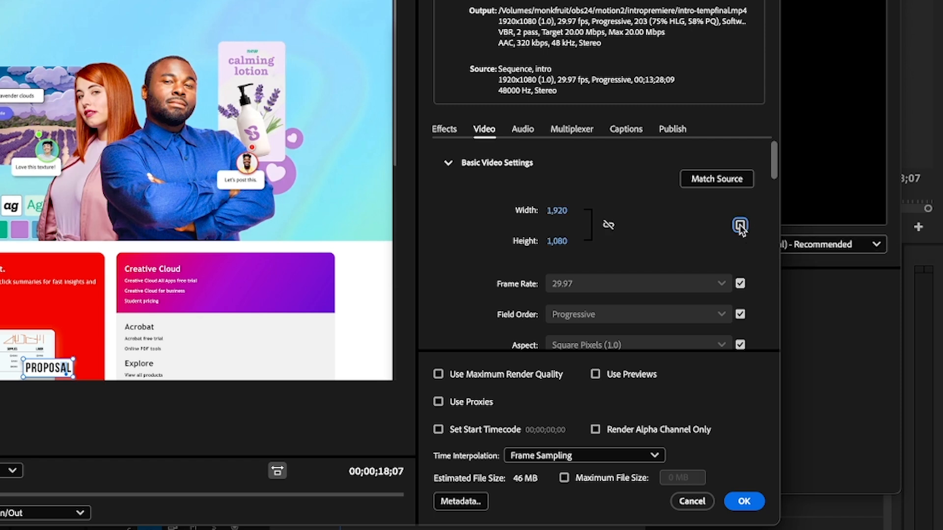
click(580, 211)
text(1280)
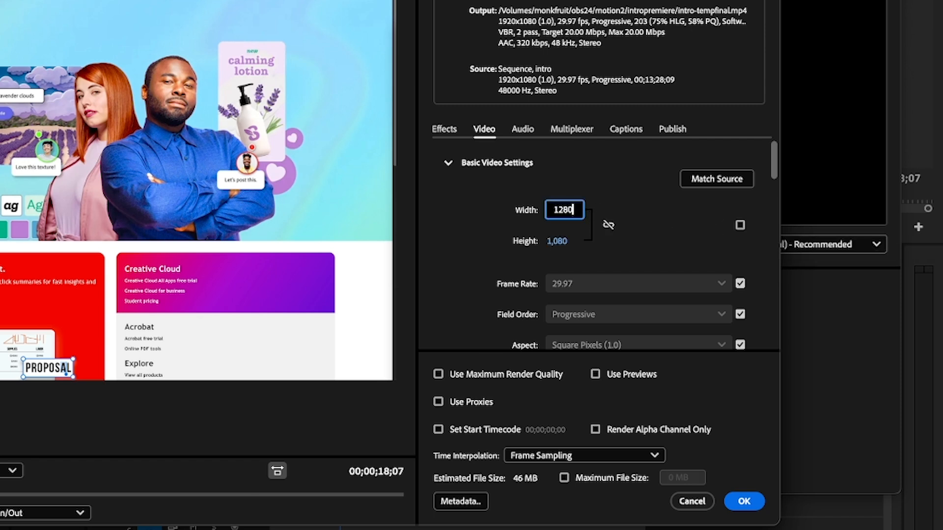
key(Return)
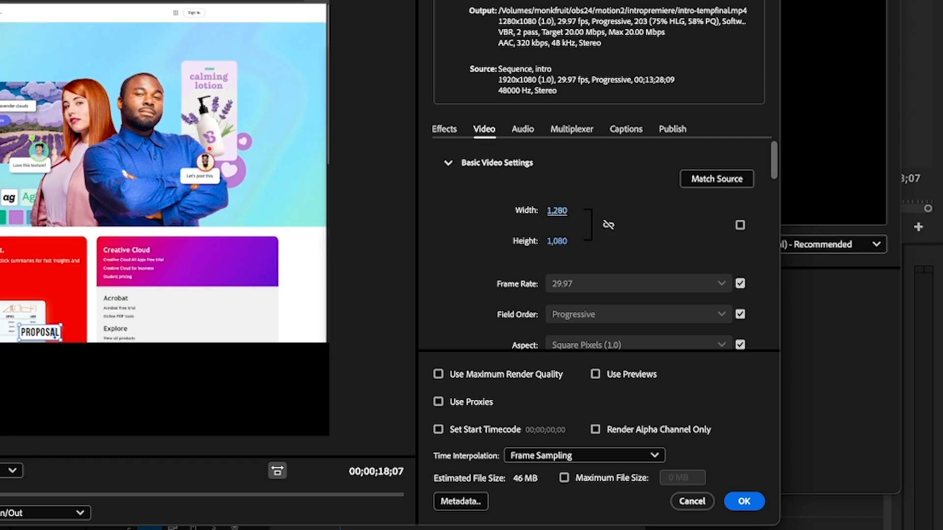
Set the duplicate job's frame height to 720 and link its width and height.
click(608, 225)
click(578, 243)
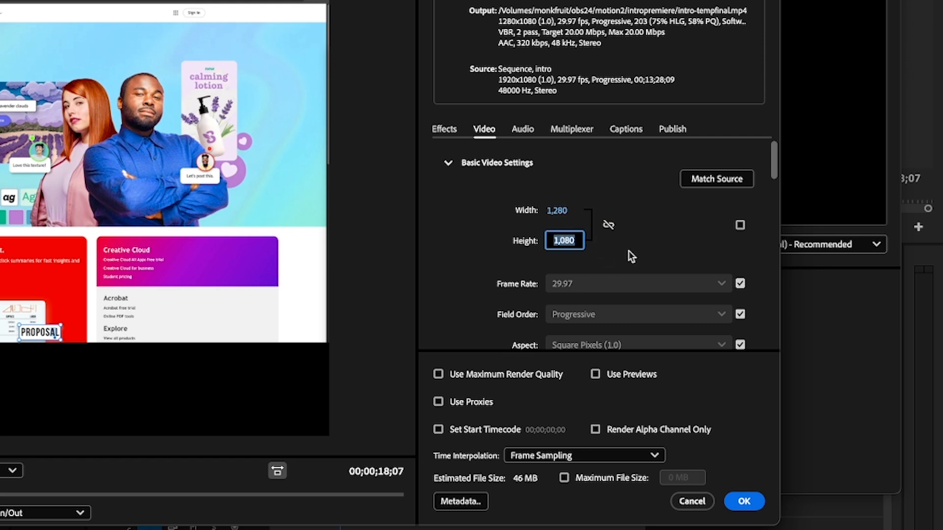
text(720)
key(Return)
click(608, 224)
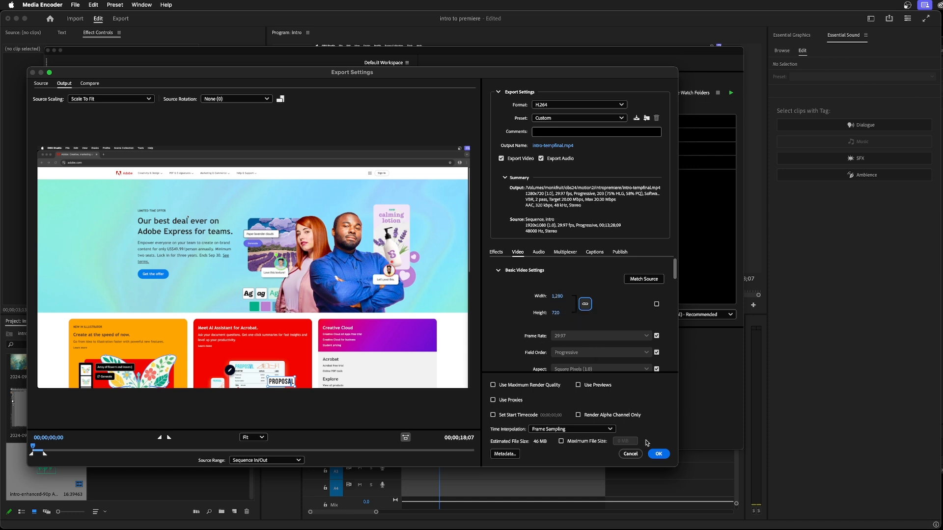
Test the linked proportions by setting the width to 1920 and back to 1280, and accept the duplicate job's settings.
click(557, 296)
text(1,920)
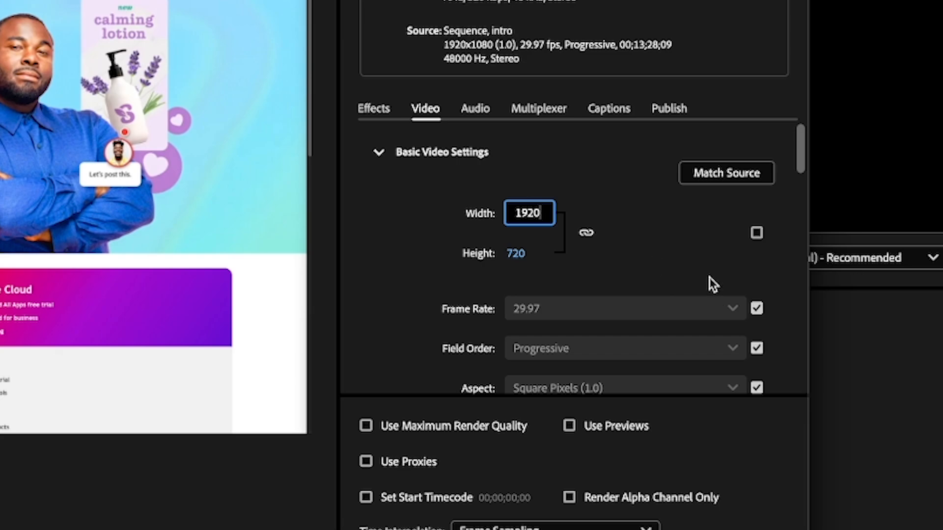
key(Return)
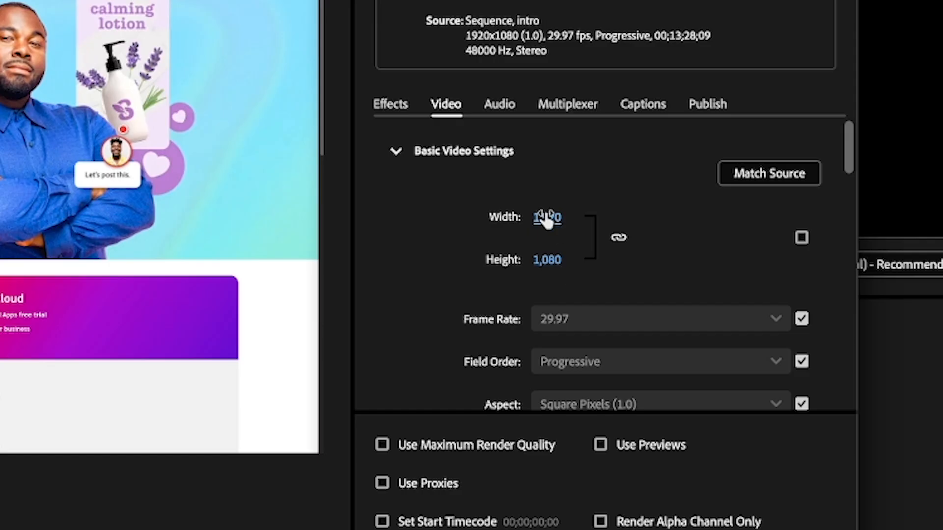
click(556, 296)
text(1,280)
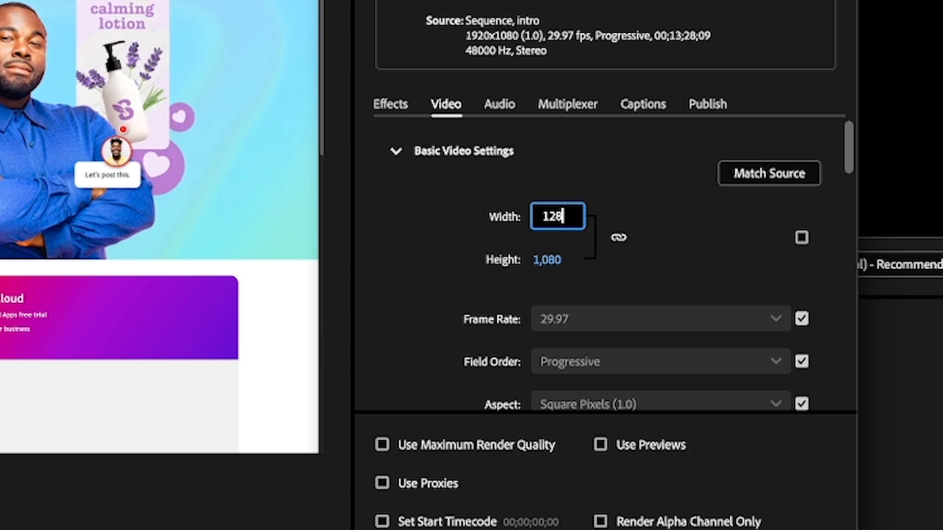
key(Return)
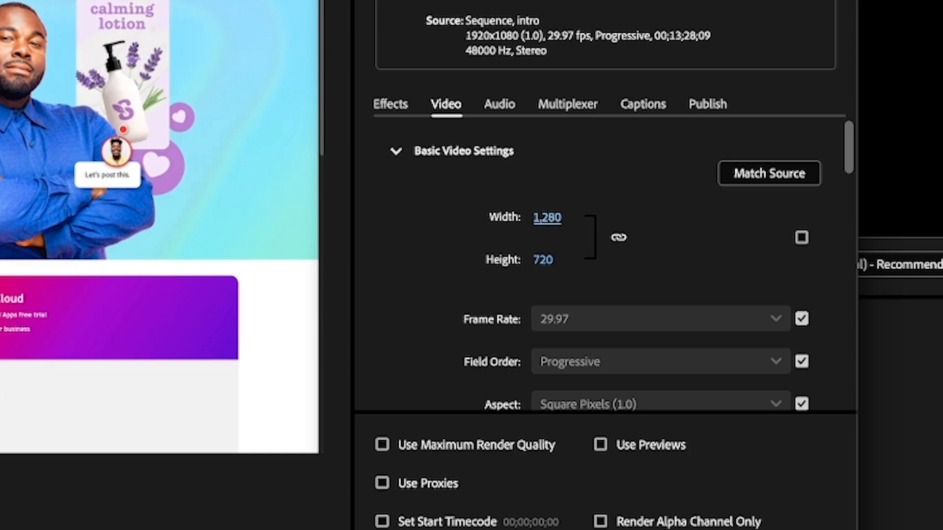
click(771, 527)
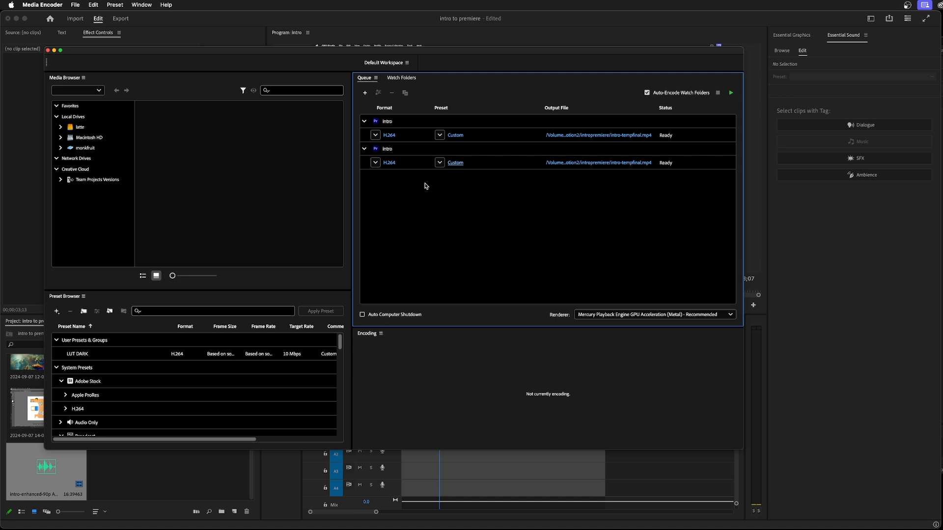
Remove the duplicate intro job from the encoding queue.
click(399, 152)
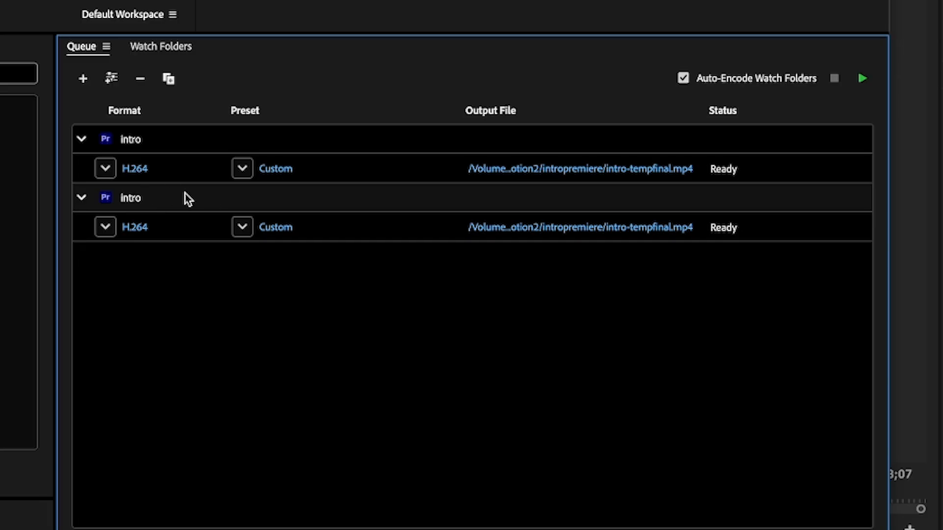
key(Delete)
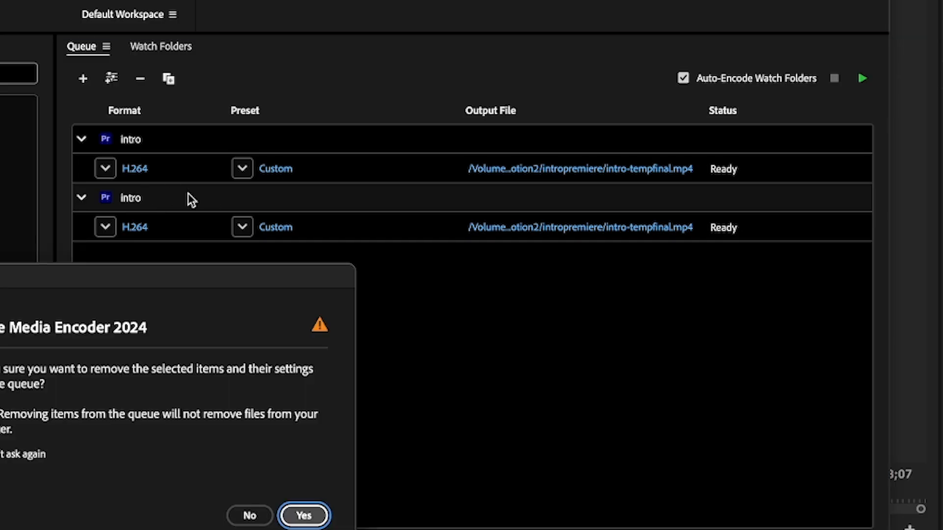
click(304, 516)
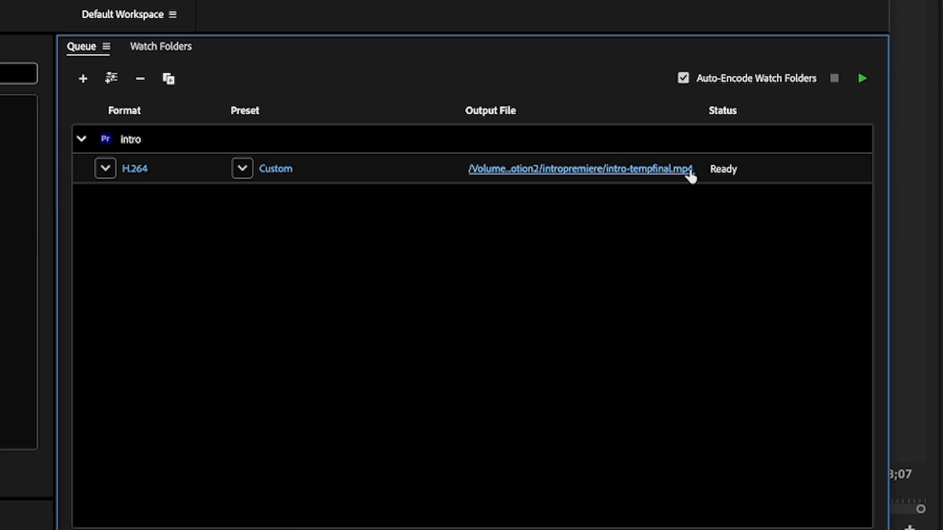
Encode the intro job and reveal its output file in Finder.
click(863, 80)
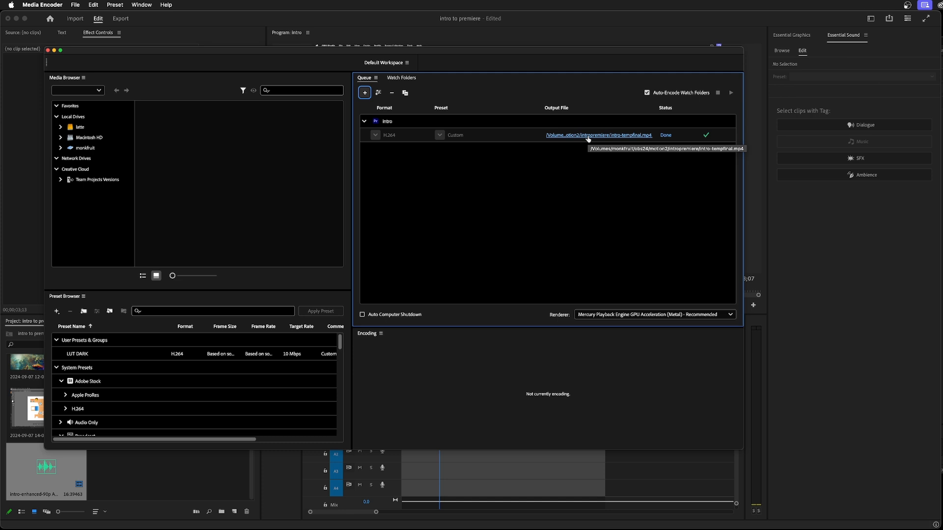
click(503, 178)
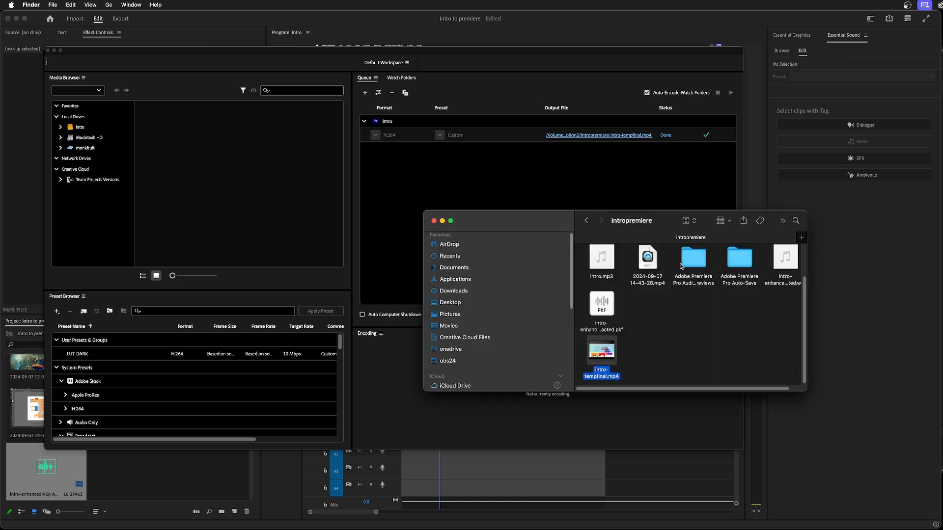
Play the exported intro-tempfinal.mp4 in QuickTime Player to check it, and close the video.
mouse_move(607, 358)
double_click(607, 353)
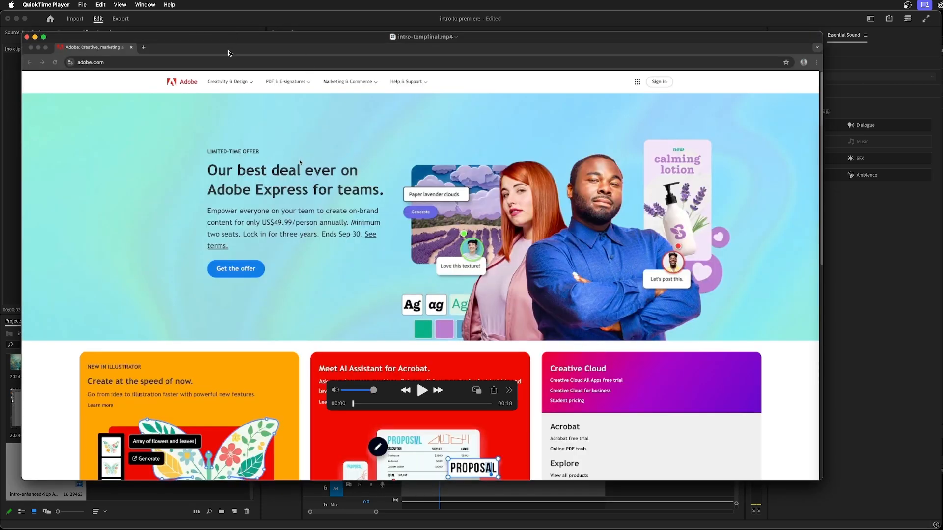
drag(224, 44, 210, 24)
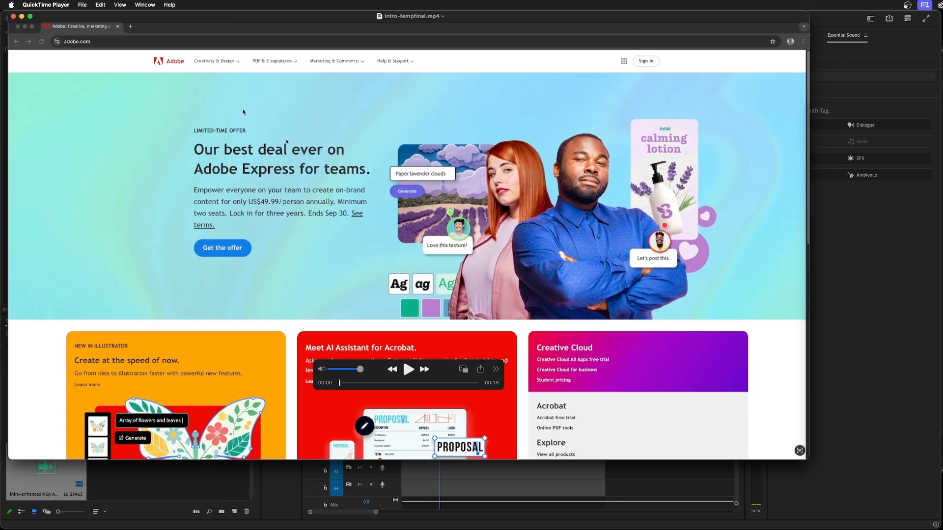
click(407, 372)
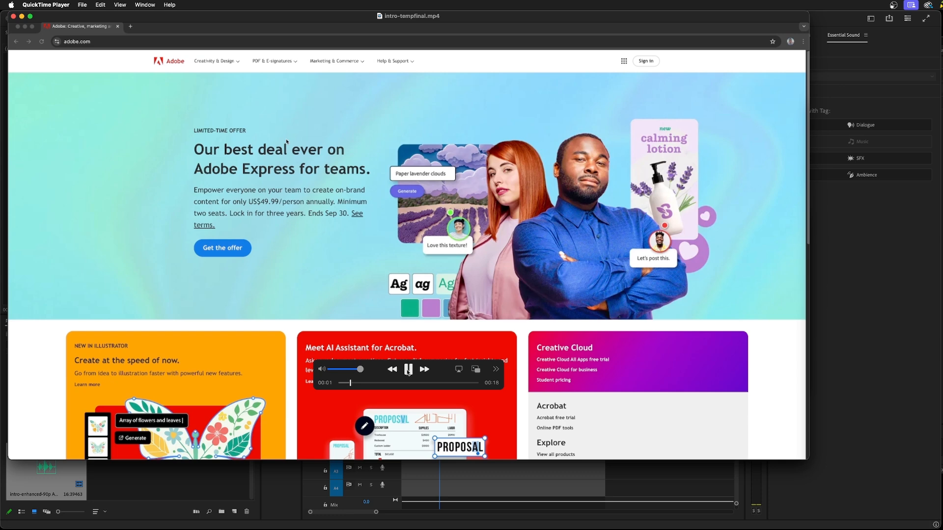
mouse_move(359, 383)
mouse_down()
mouse_move(486, 386)
mouse_move(353, 376)
mouse_up()
key(super+w)
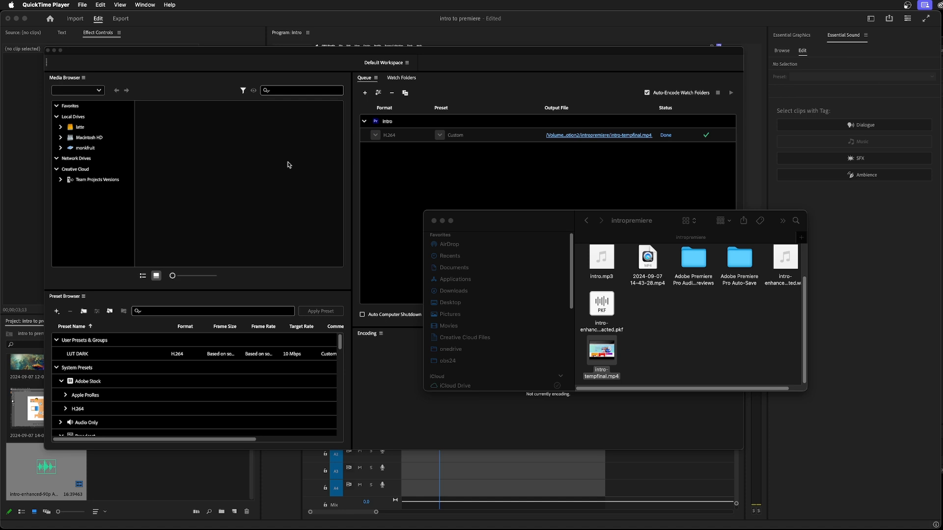
click(22, 114)
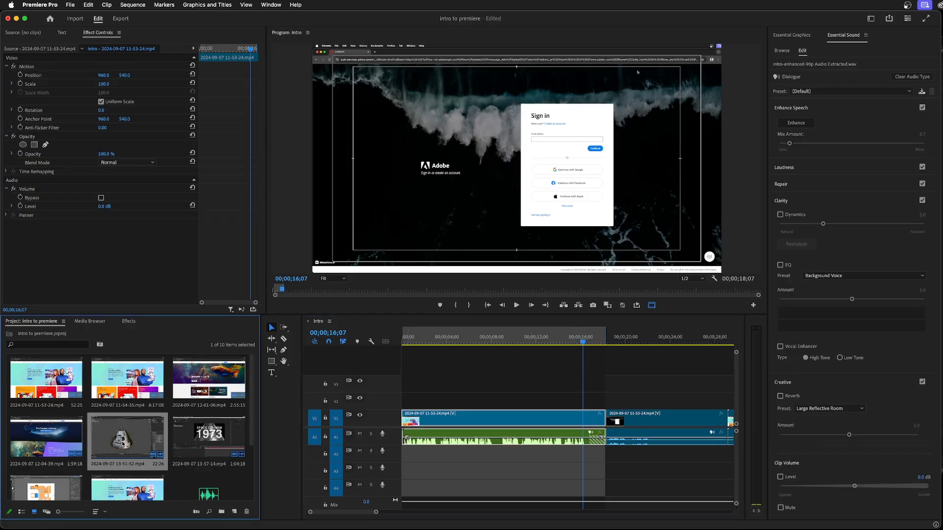
drag(123, 443, 610, 431)
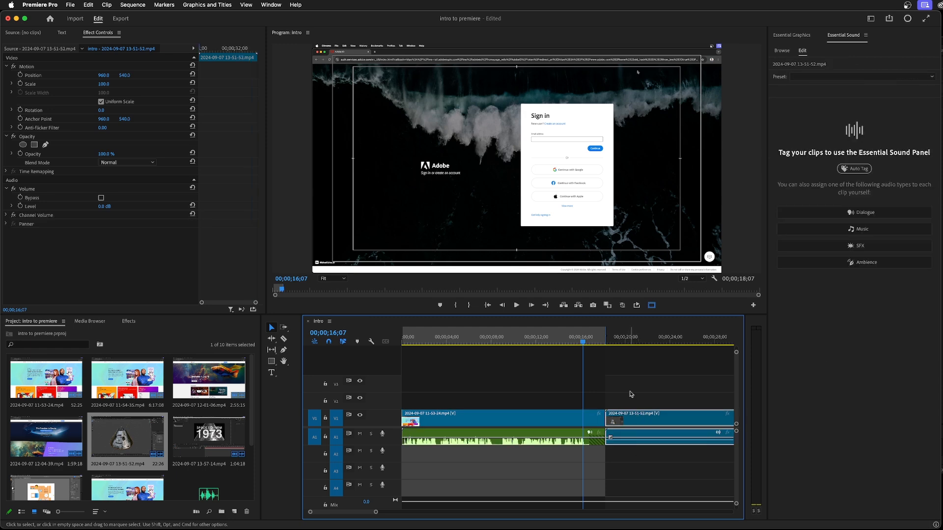
drag(584, 337, 648, 338)
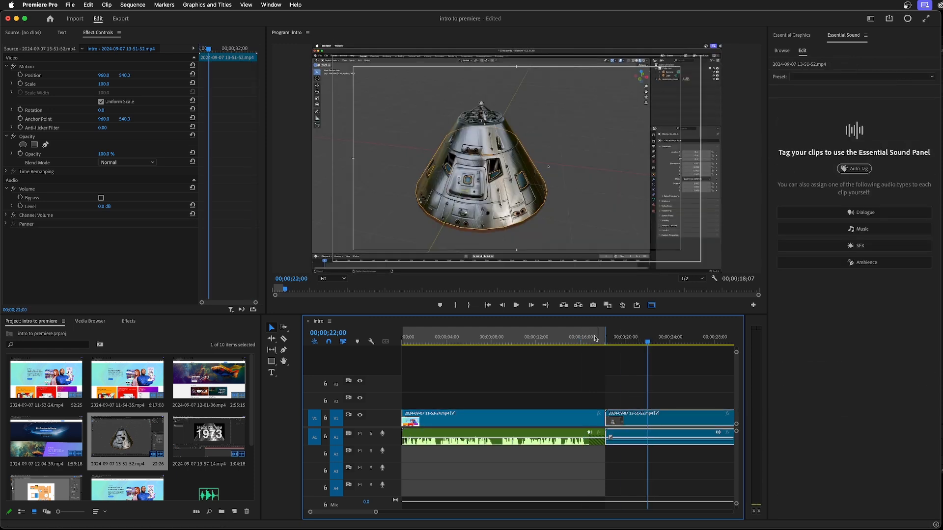
right_click(580, 338)
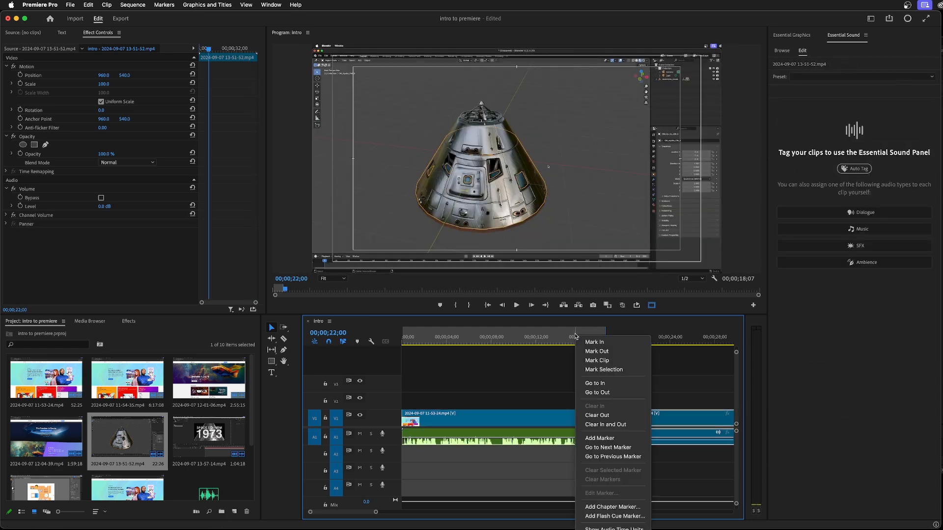
click(603, 425)
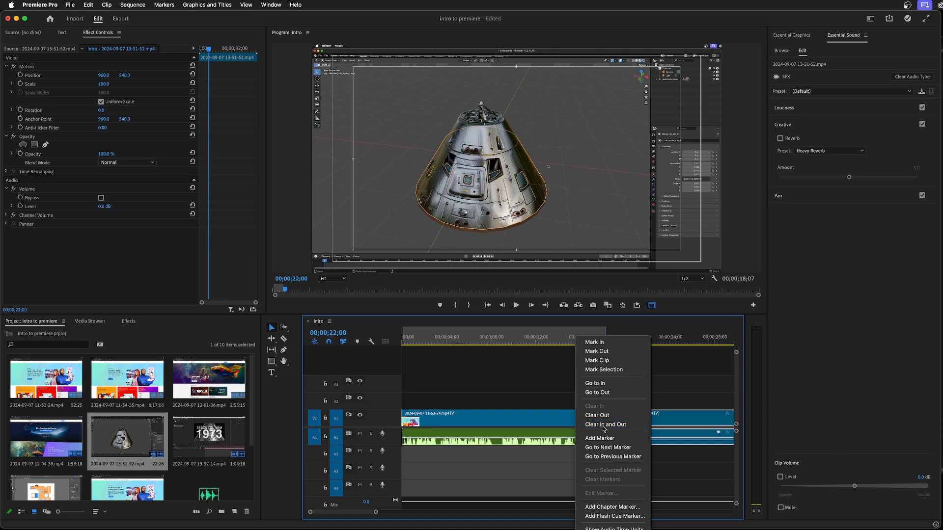
click(651, 341)
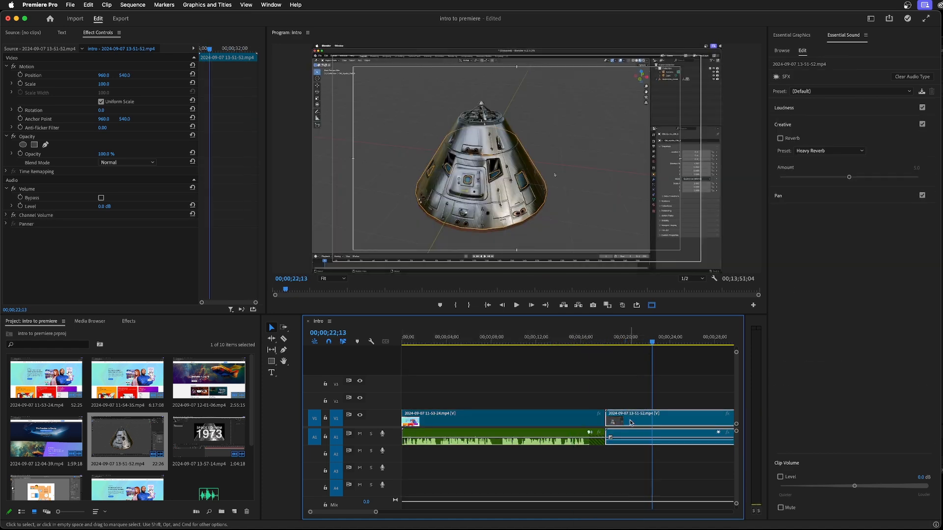
key(shift+Delete)
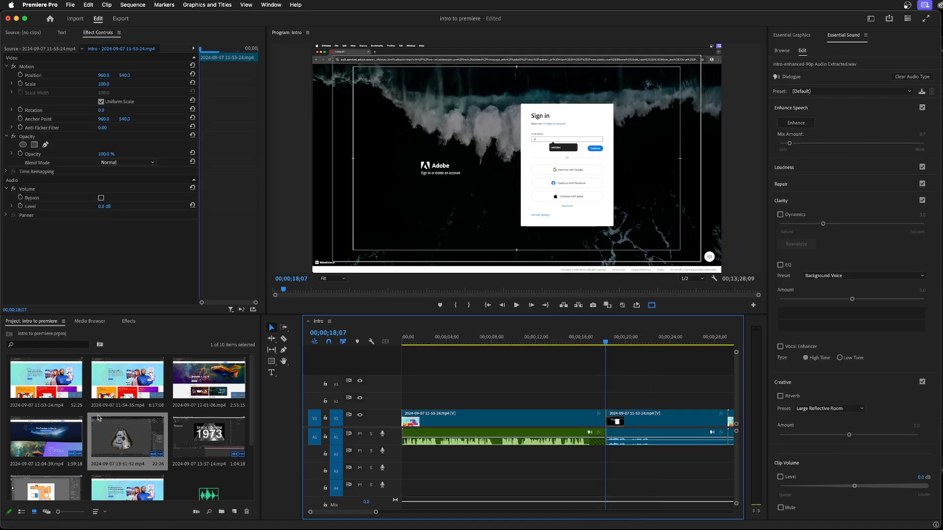
drag(604, 342, 501, 351)
drag(106, 444, 439, 400)
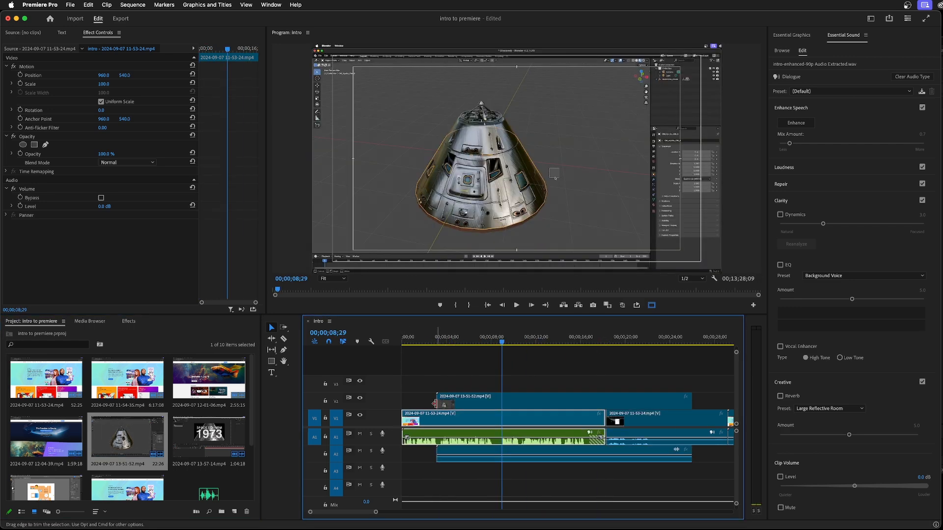
drag(502, 342, 398, 352)
key(space)
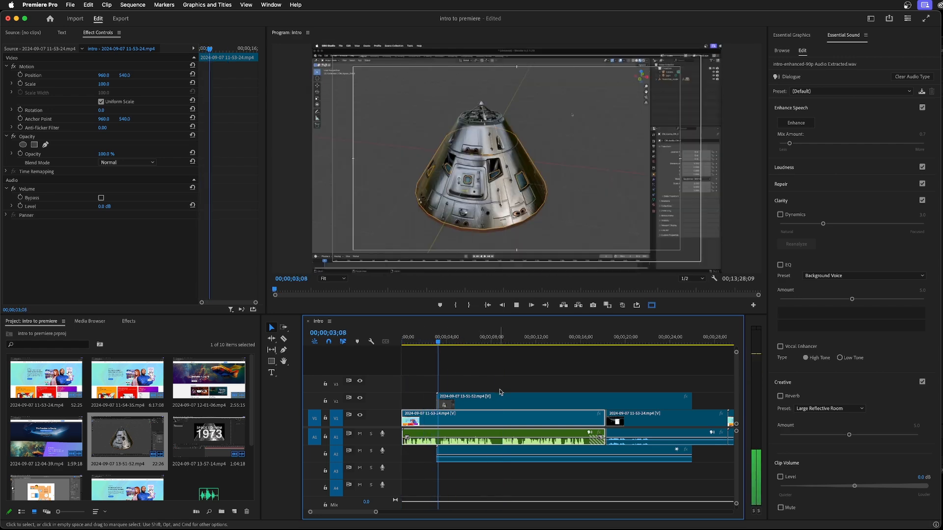
key(space)
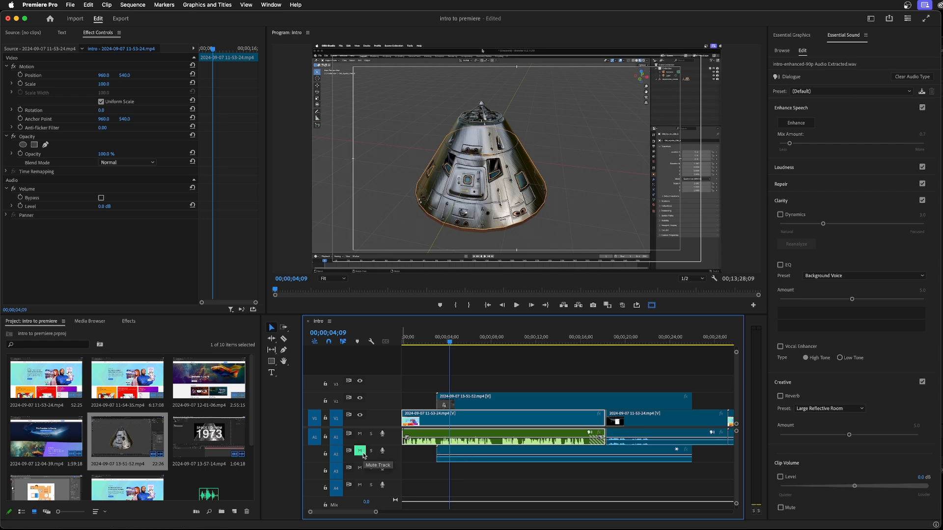
click(521, 403)
right_click(520, 403)
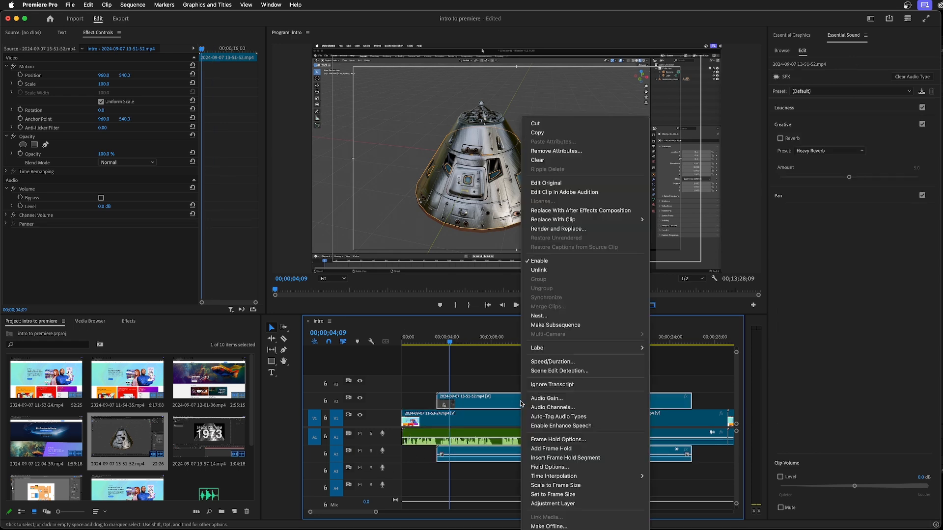
click(523, 371)
click(515, 455)
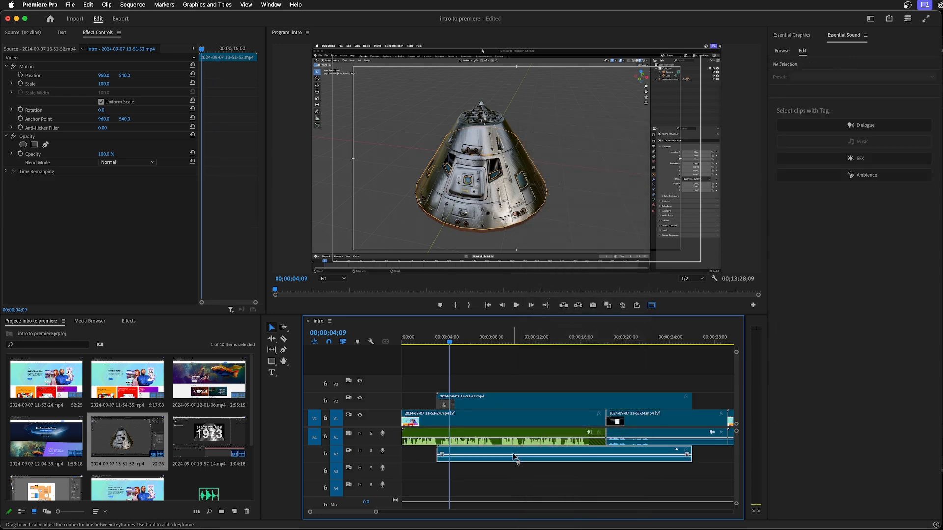
key(Delete)
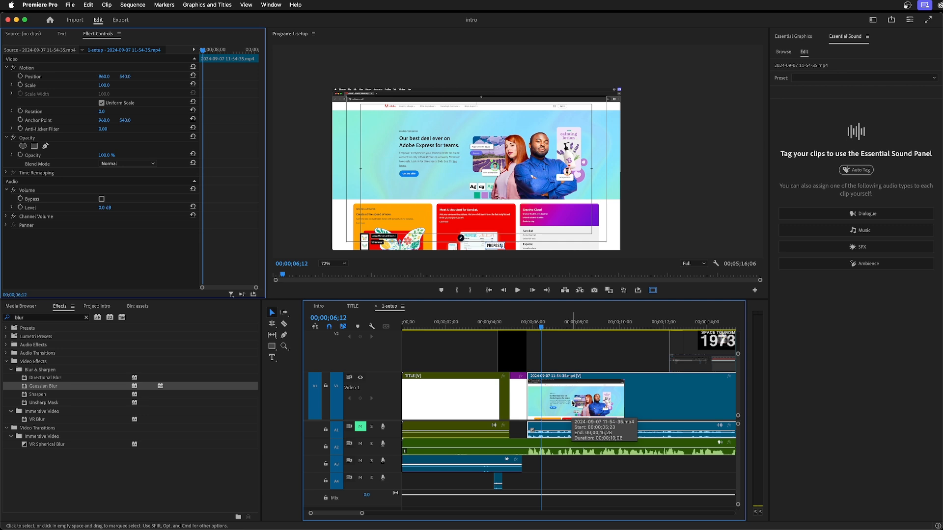
key(a)
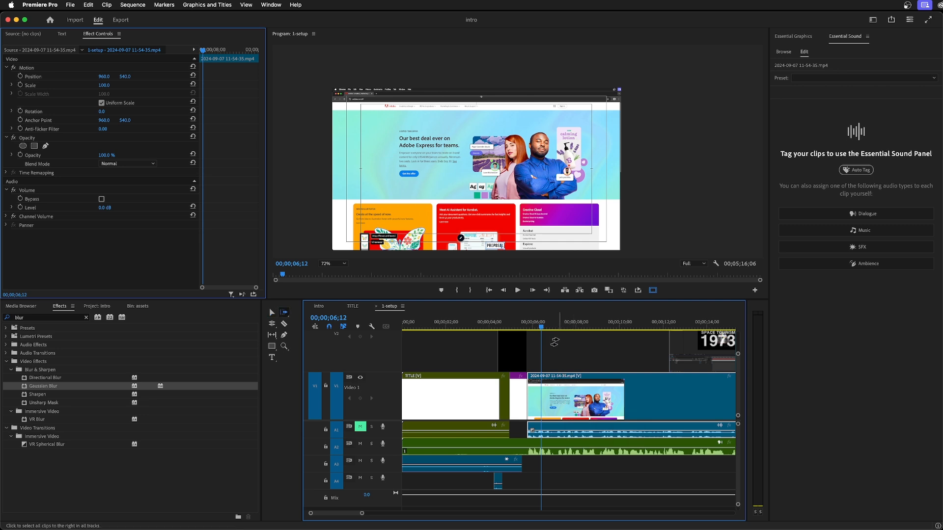
drag(558, 386, 620, 386)
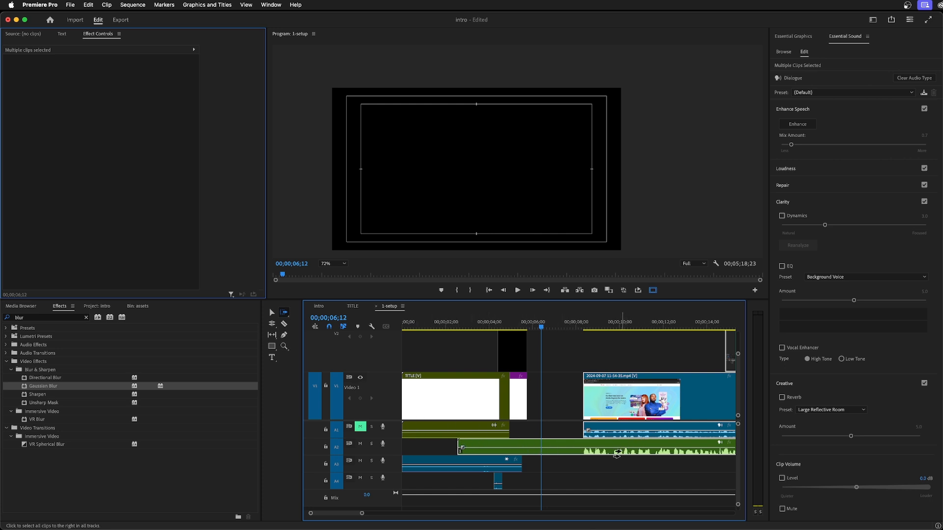
key(super+z)
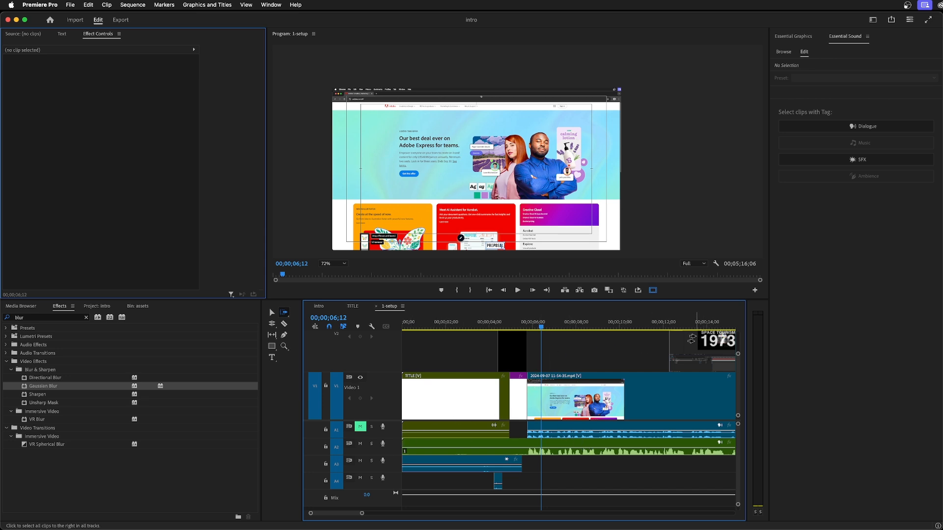
drag(636, 396, 692, 397)
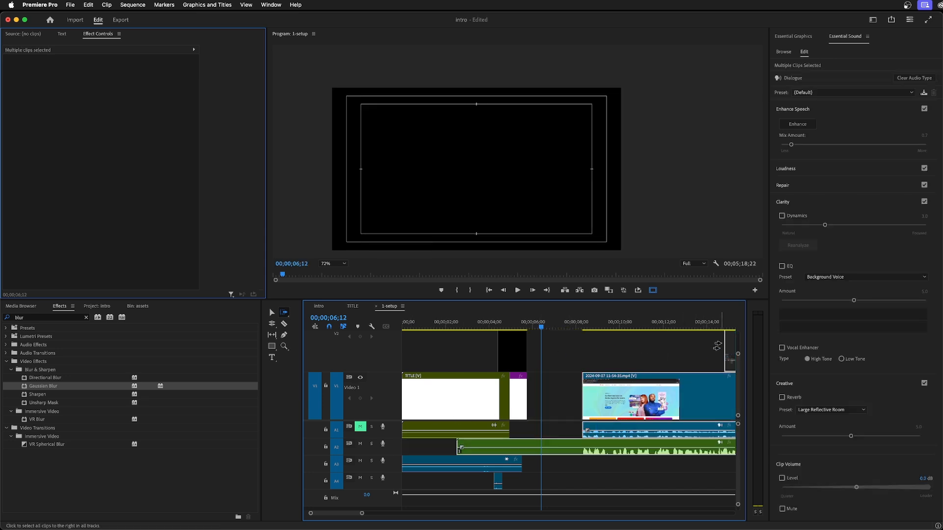
key(super+z)
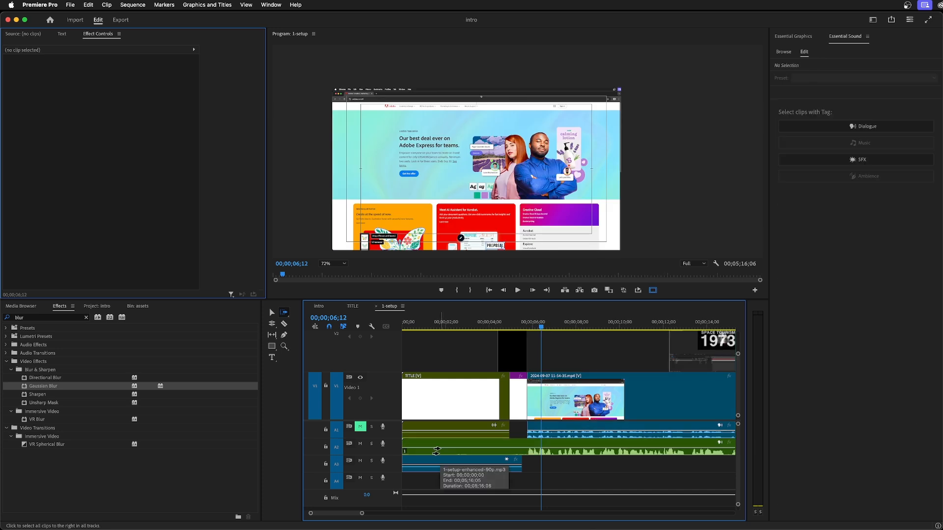
key(v)
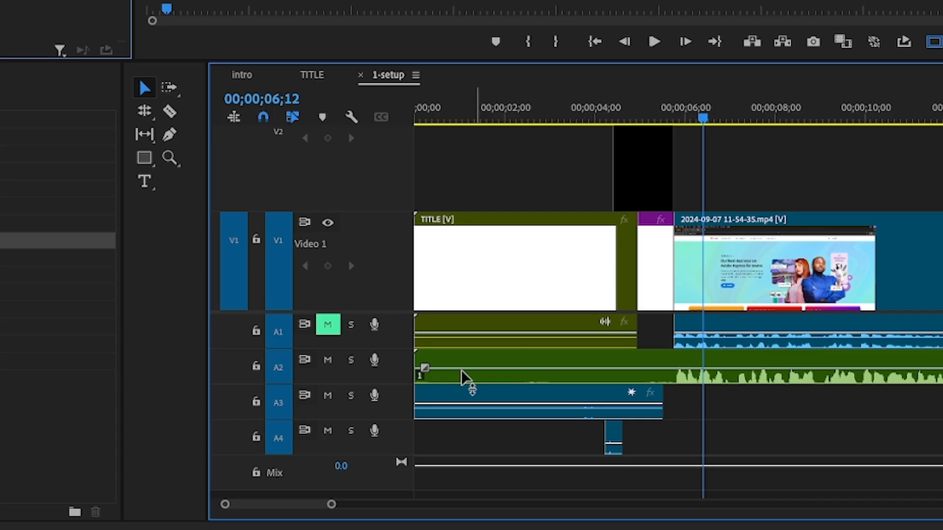
click(256, 366)
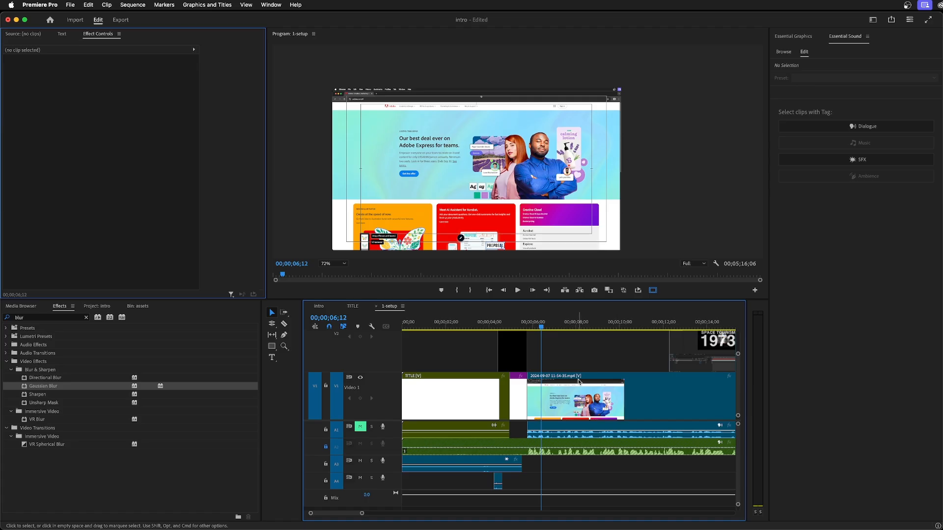
click(579, 381)
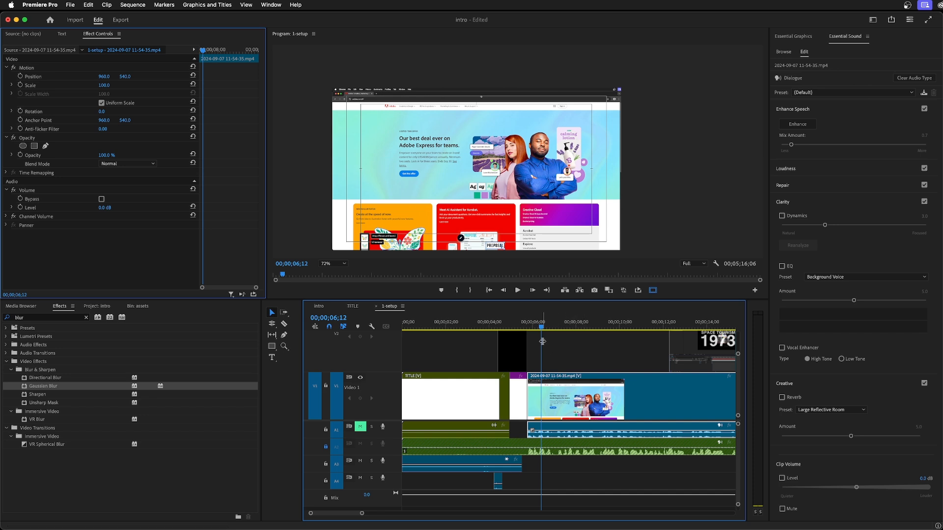
key(a)
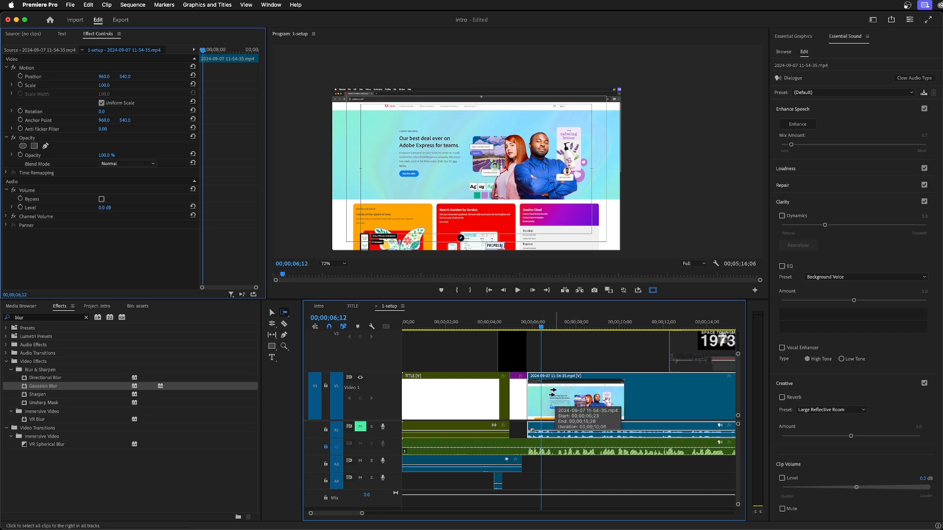
drag(582, 397, 637, 399)
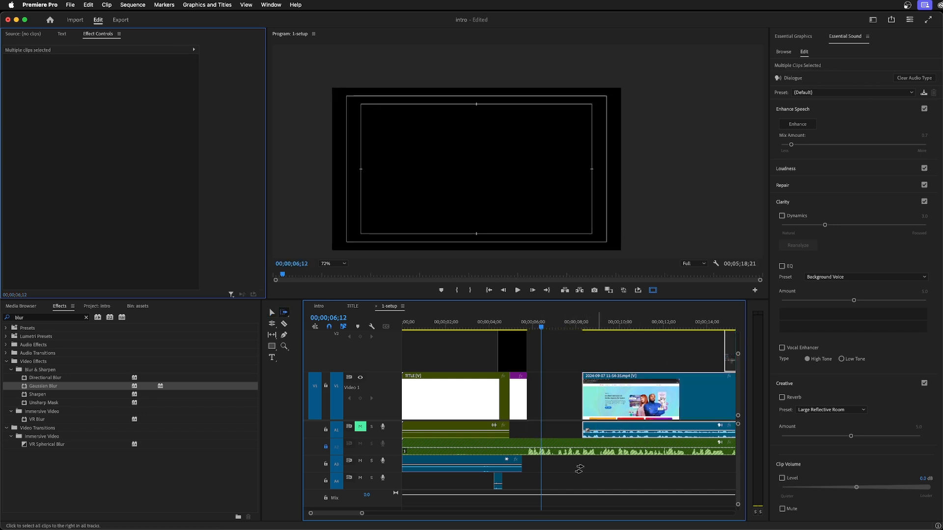
drag(361, 513, 398, 513)
drag(502, 400, 558, 404)
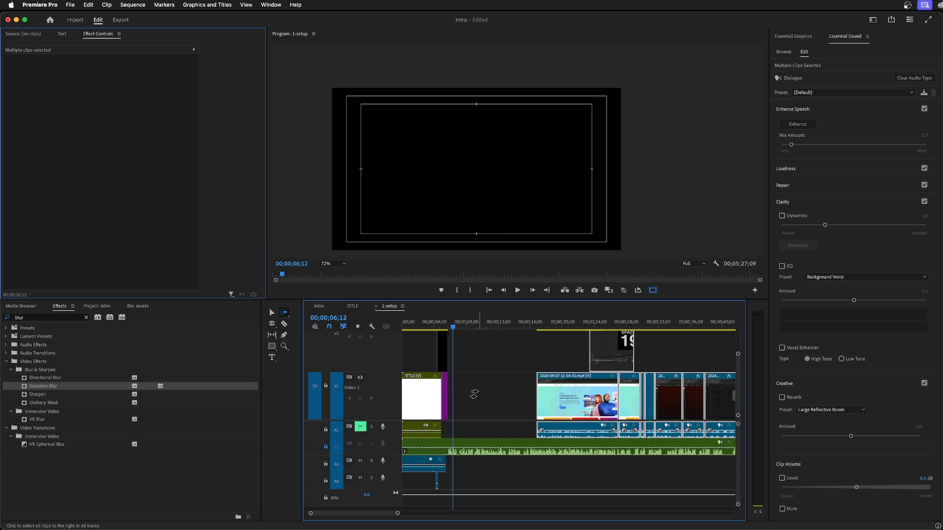
key(v)
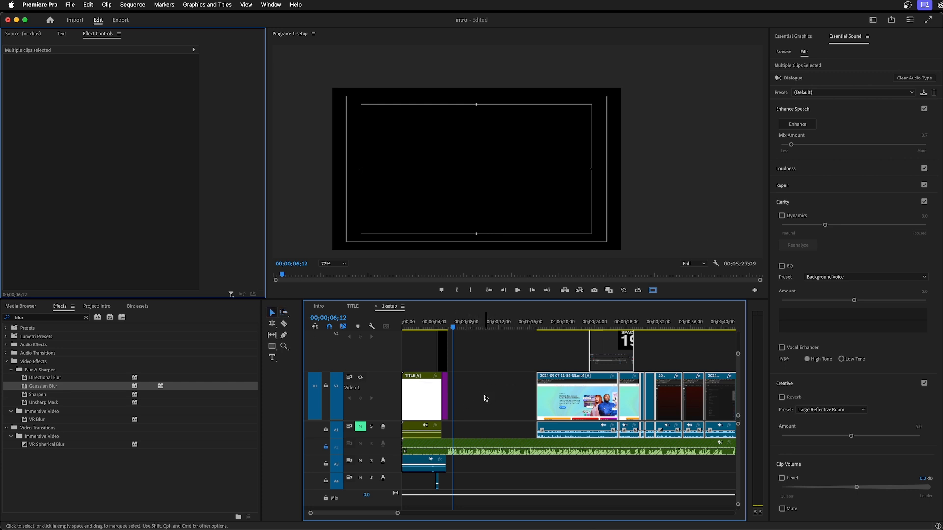
right_click(485, 398)
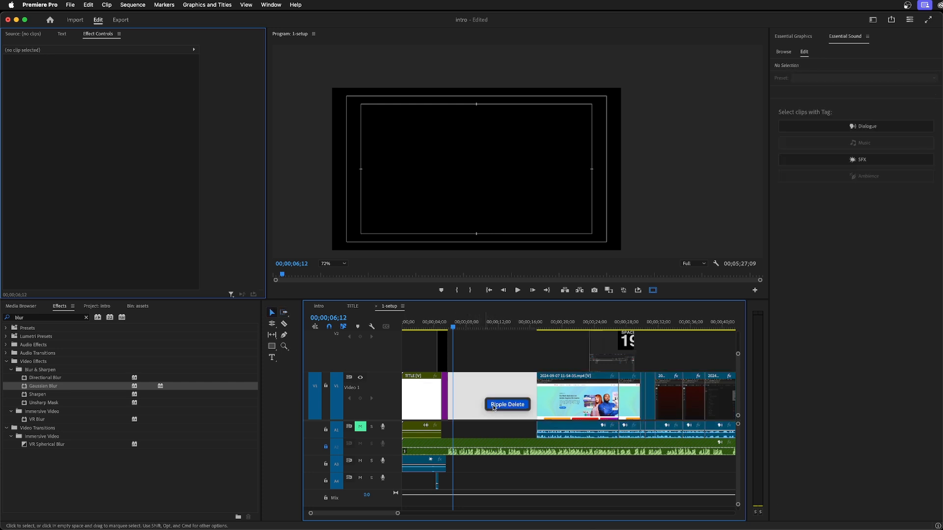
click(507, 405)
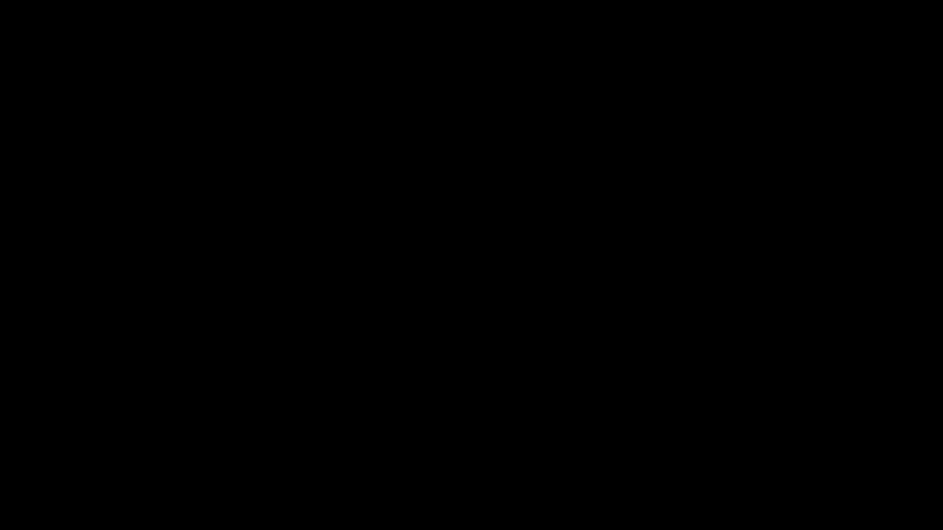